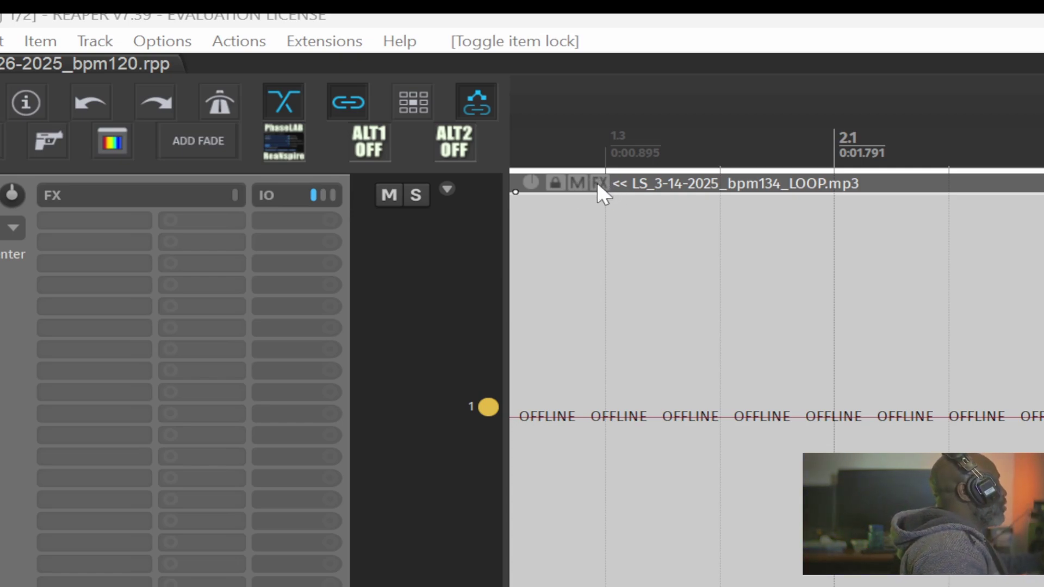
# Hide the lock, mute, take FX, automation envelope, notes and volume knob buttons on media items in the preferences.
pyautogui.click(597, 229)
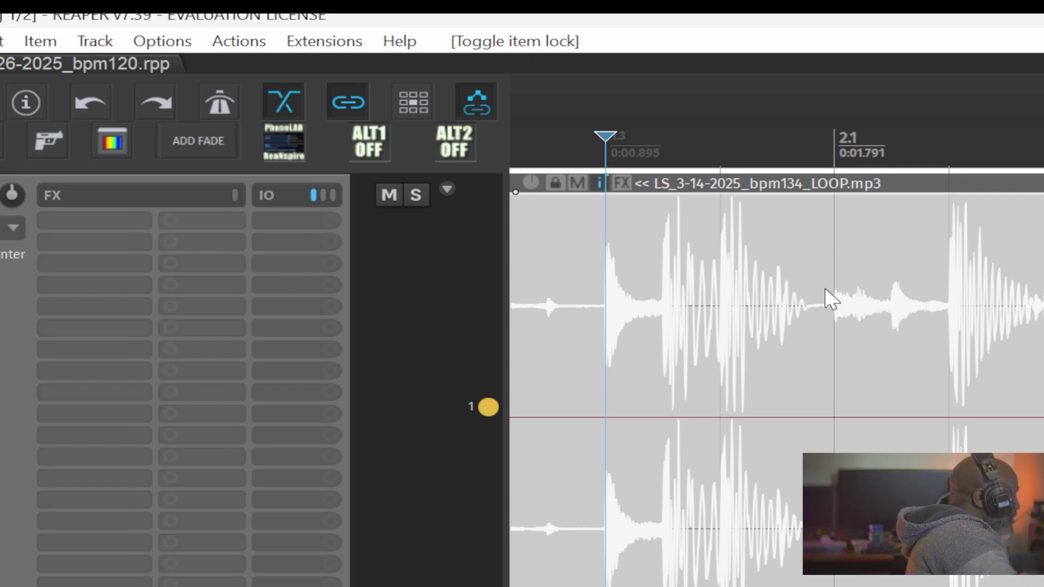
pyautogui.hotkey('ctrl', 'p')
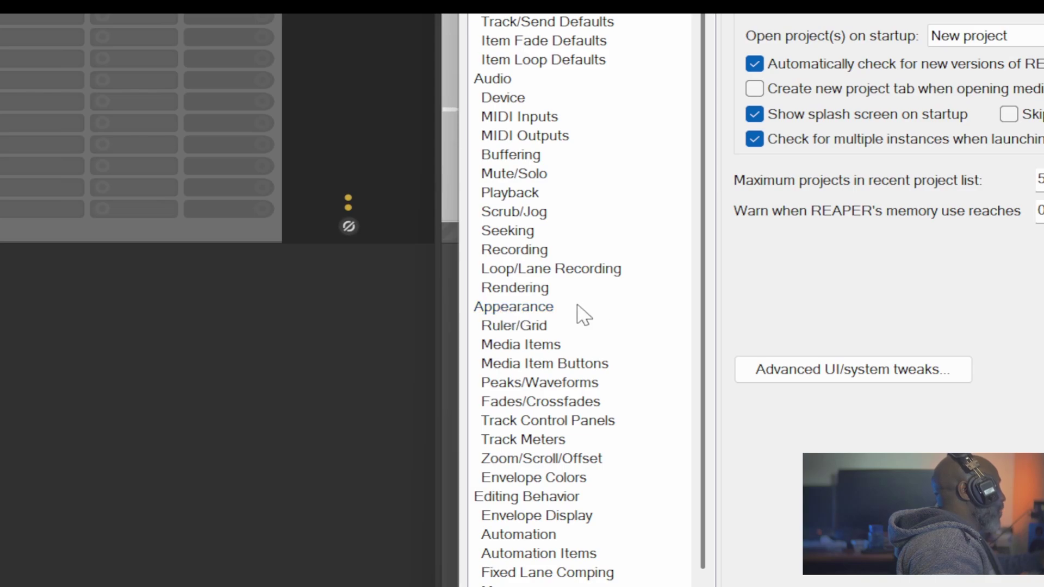
pyautogui.click(520, 364)
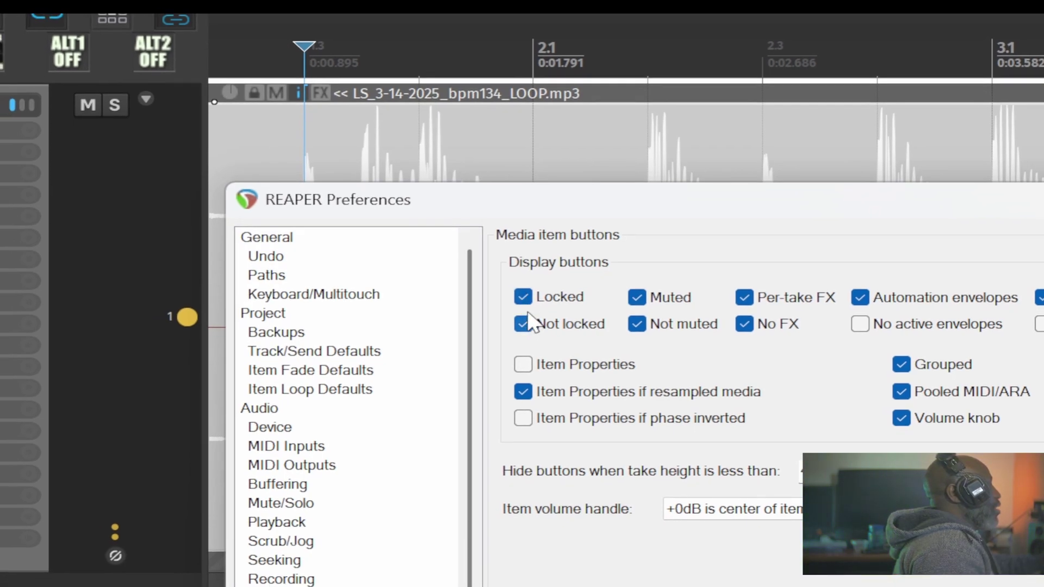
pyautogui.click(524, 297)
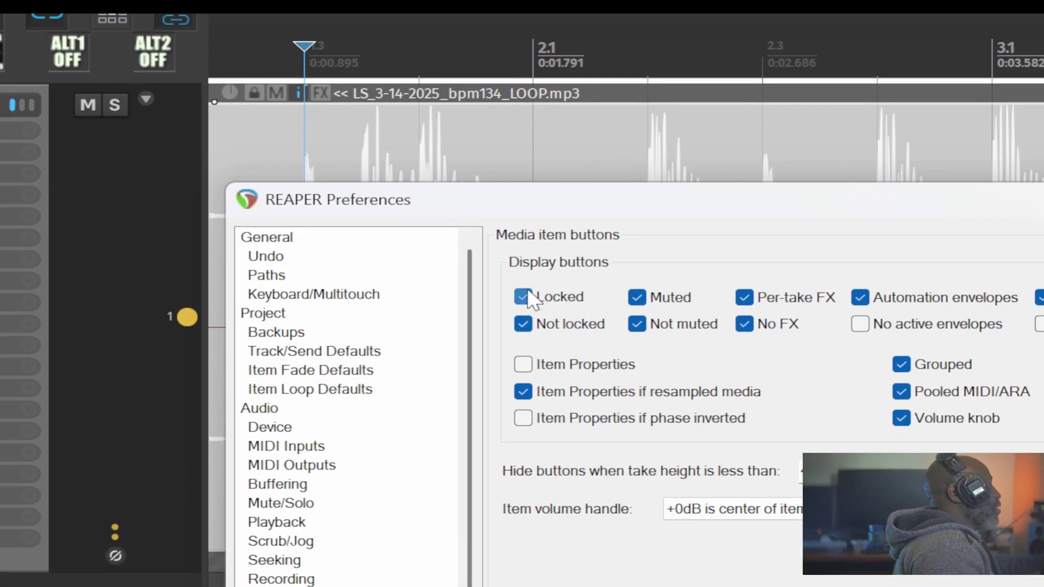
pyautogui.click(637, 297)
pyautogui.click(637, 324)
pyautogui.click(744, 298)
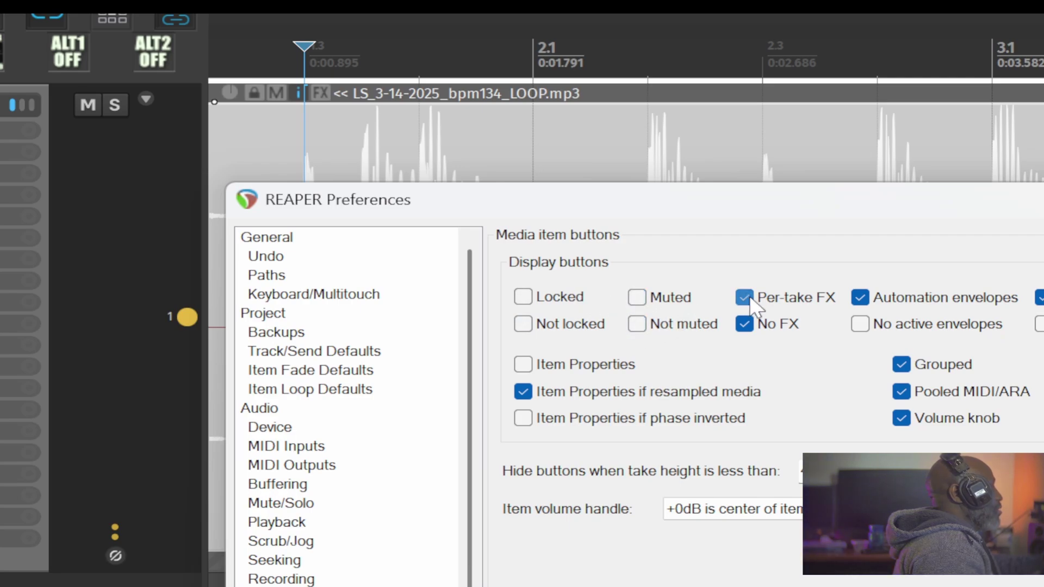
pyautogui.click(744, 324)
pyautogui.click(861, 297)
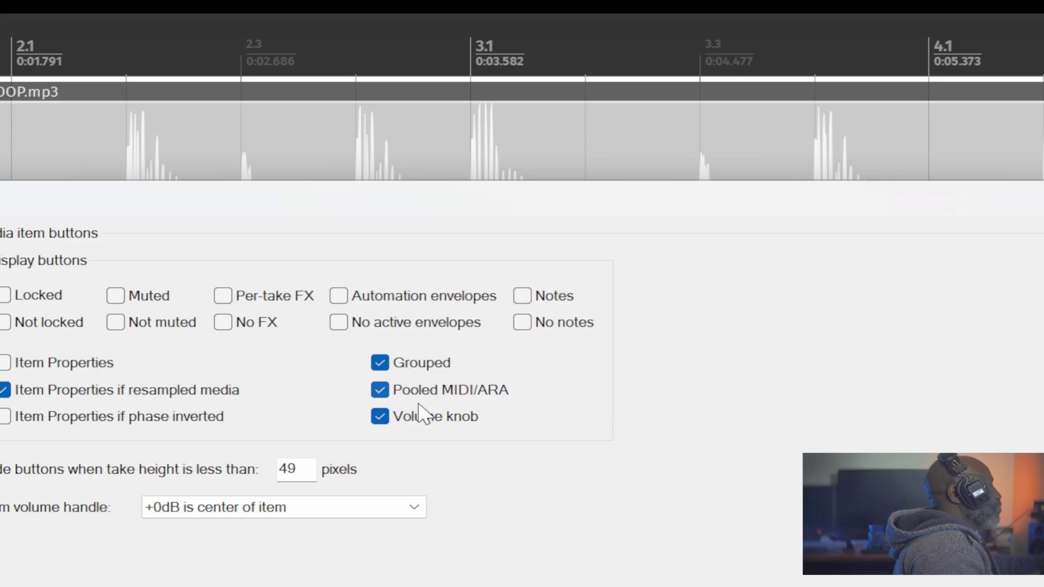
pyautogui.click(383, 416)
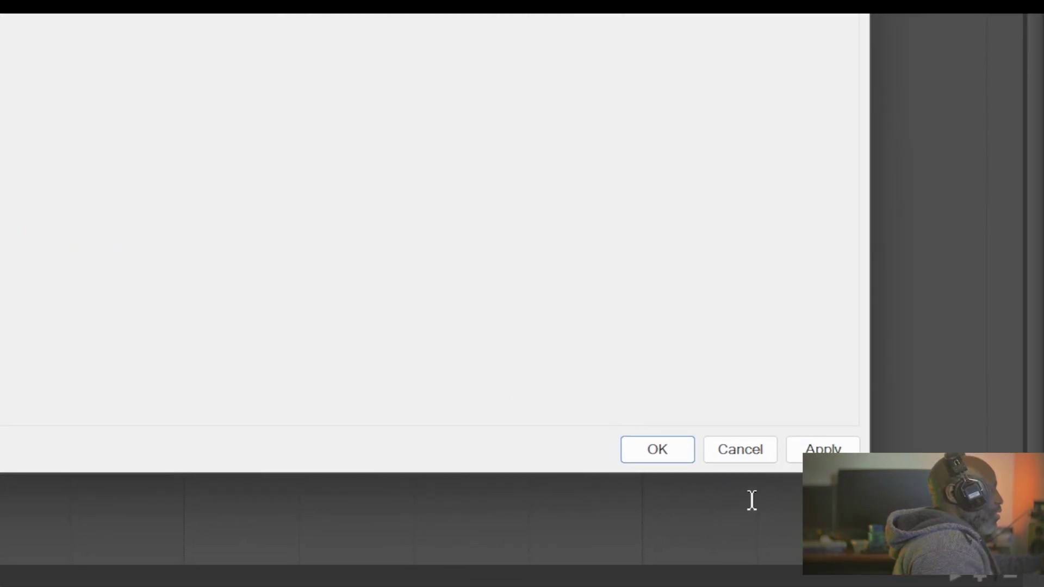
pyautogui.click(654, 450)
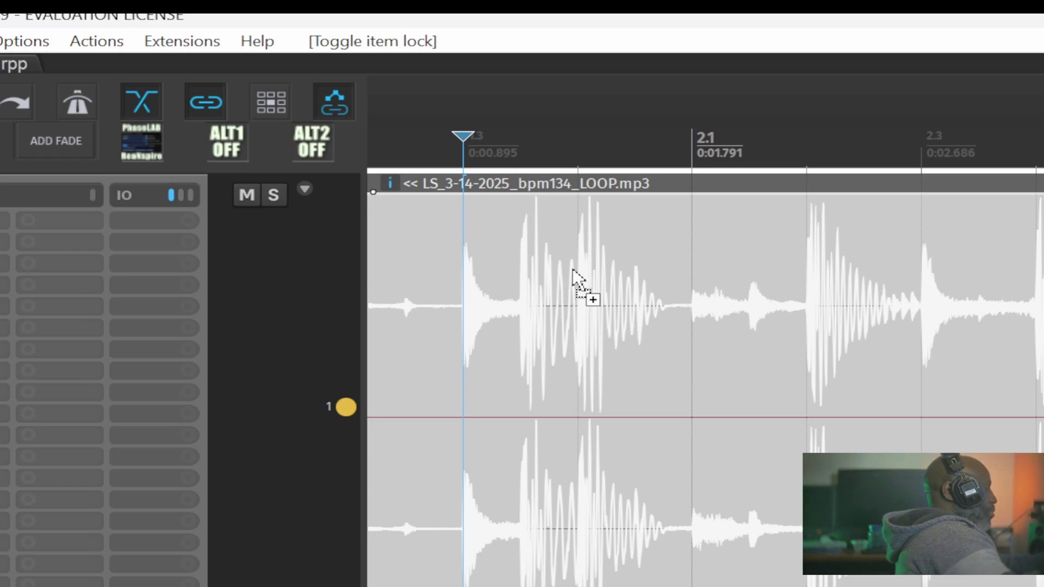
# Enable the Locked, Not locked, Muted, Not muted, Per-take FX, No FX, Automation envelopes, Notes and Volume knob item buttons in the preferences.
pyautogui.hotkey('ctrl', 'p')
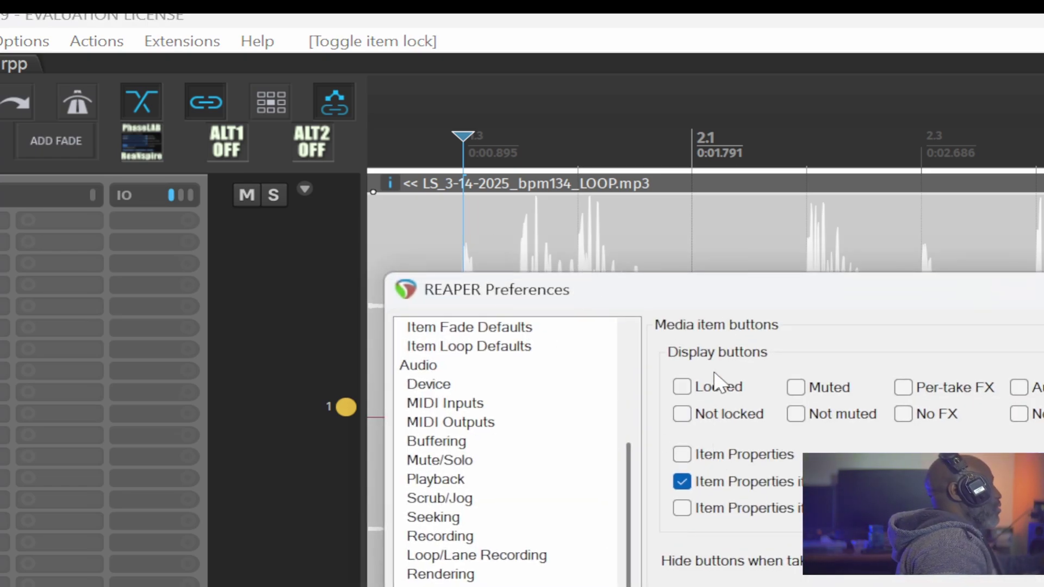
pyautogui.click(684, 413)
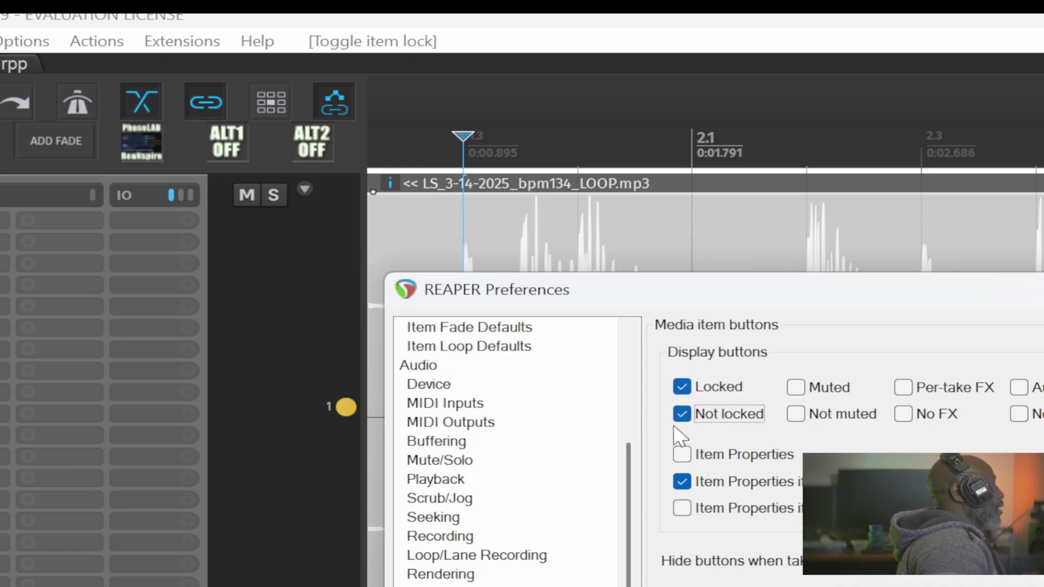
pyautogui.click(794, 387)
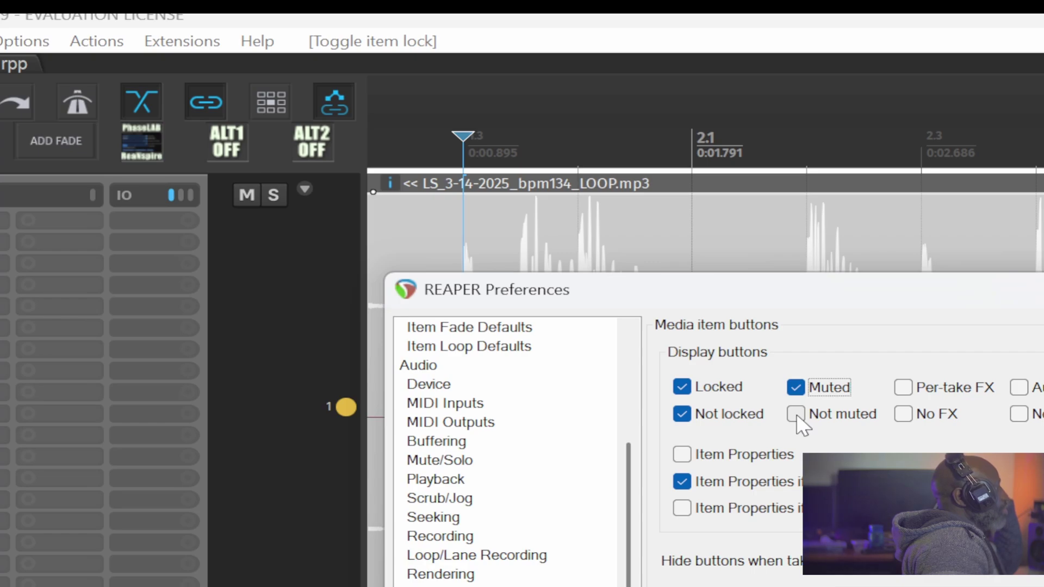
pyautogui.click(796, 414)
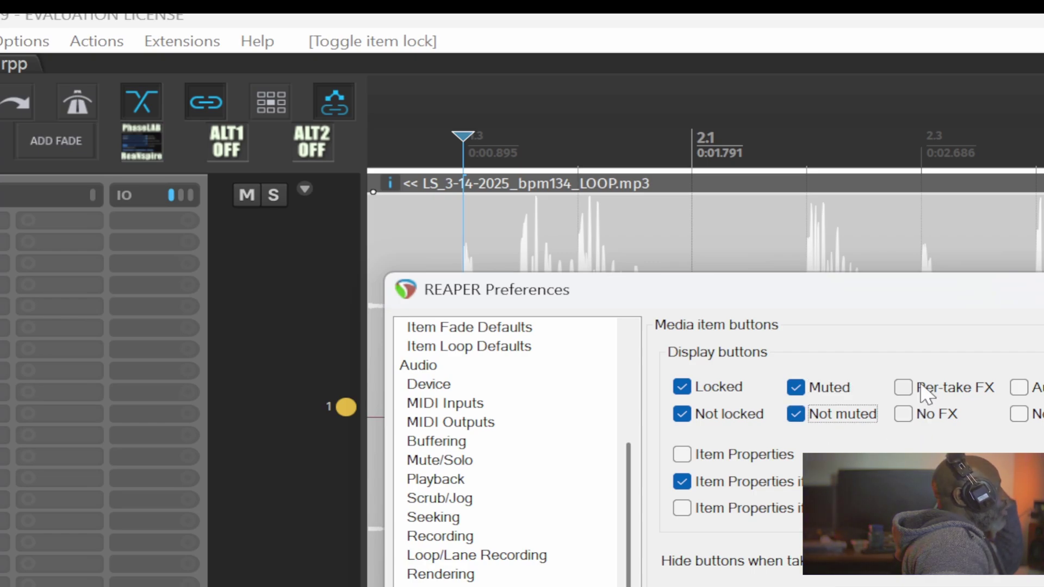
pyautogui.click(904, 388)
pyautogui.click(903, 413)
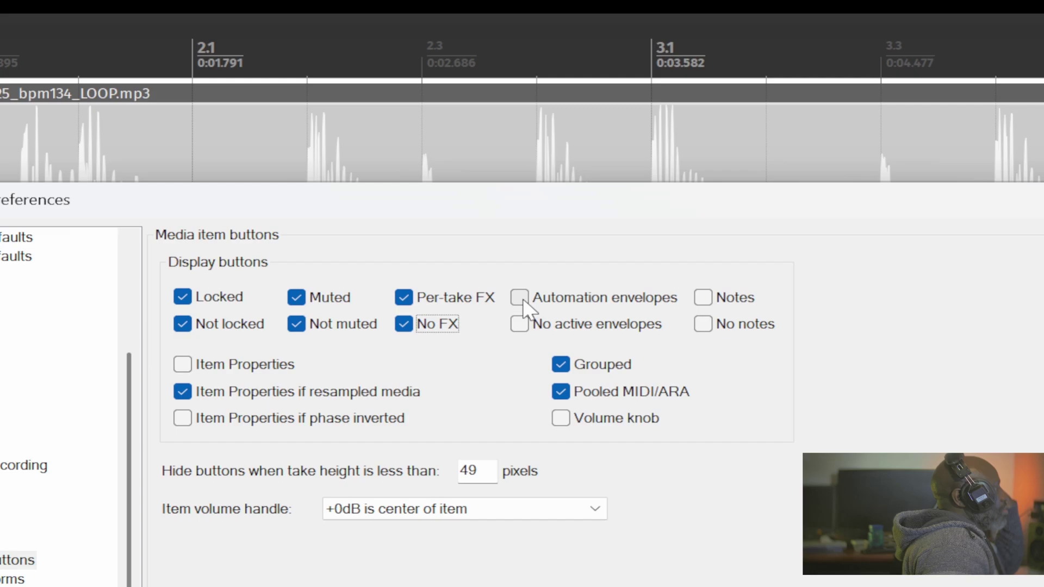
pyautogui.click(521, 298)
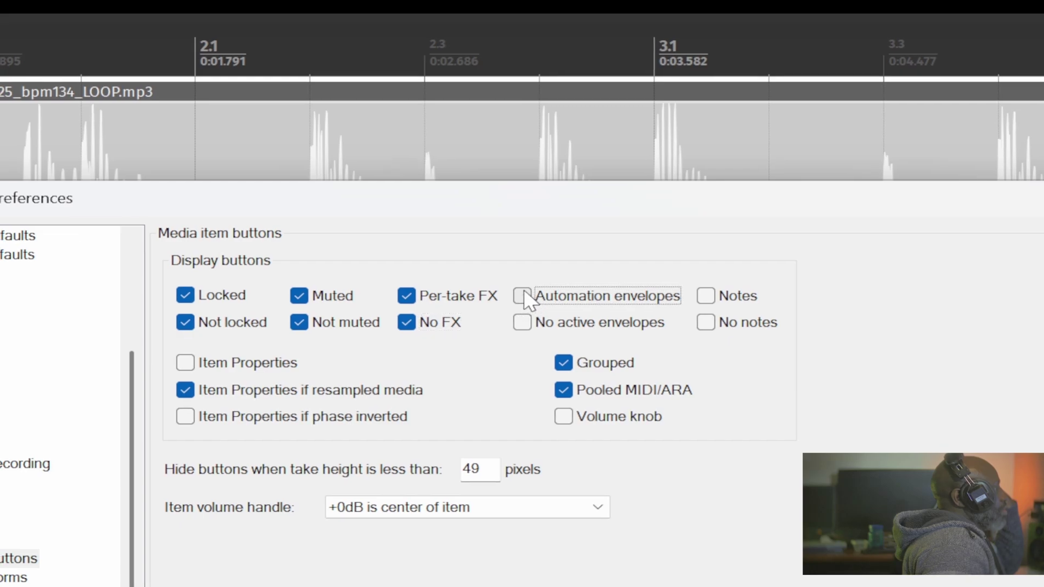
pyautogui.click(701, 295)
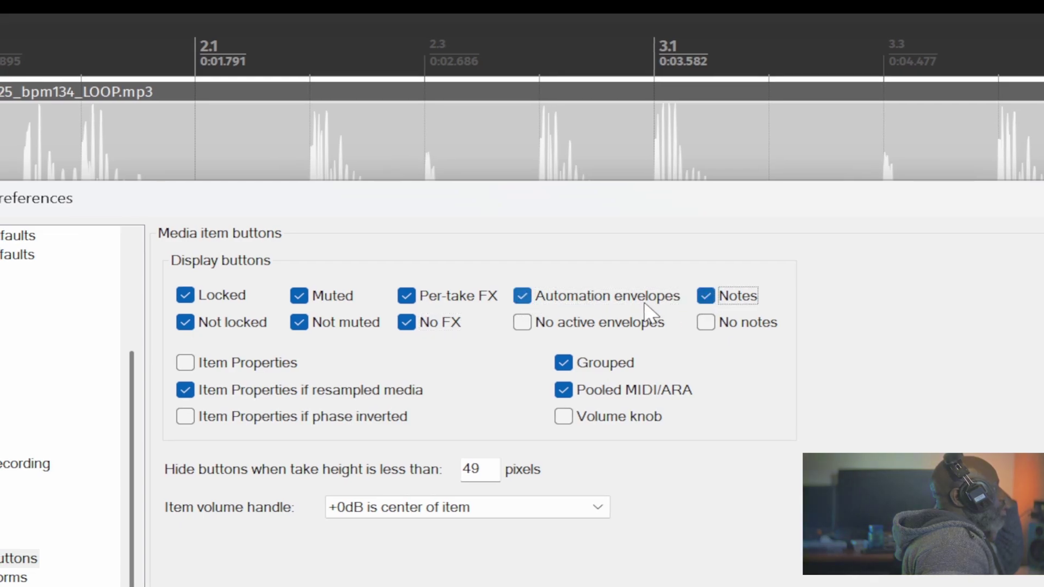
pyautogui.click(570, 415)
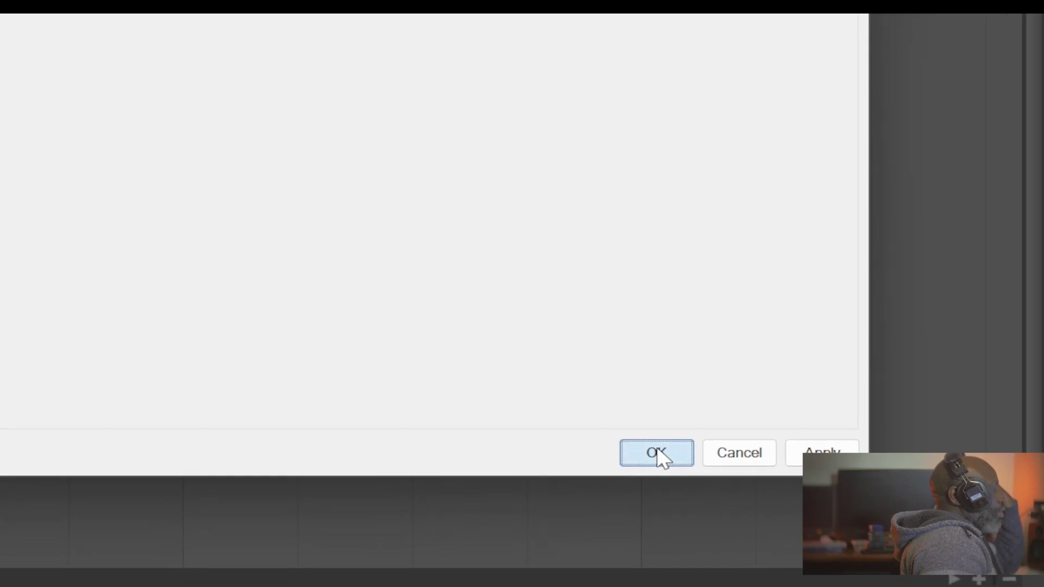
pyautogui.click(659, 454)
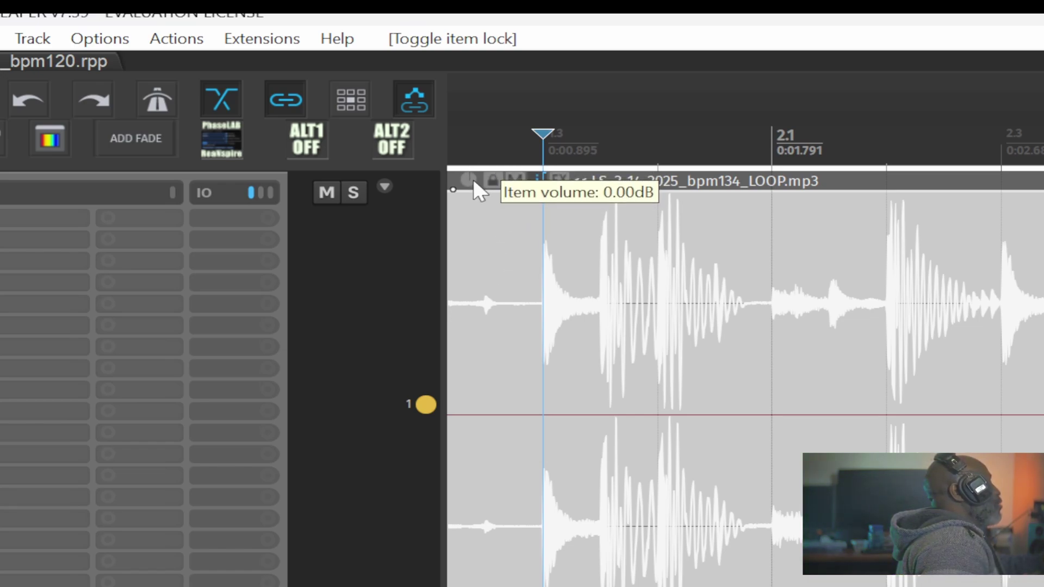
# Try out the loop item's volume knob, raising the item volume to 1.30 dB and resetting it to 0.00 dB.
pyautogui.moveTo(472, 180); pyautogui.dragTo(447, 170)
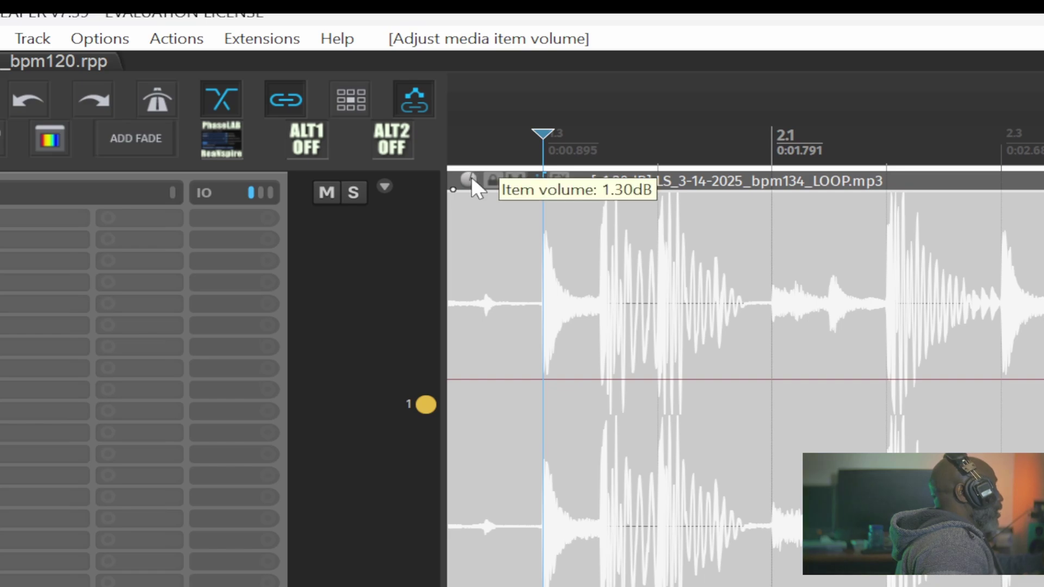
pyautogui.doubleClick(469, 178)
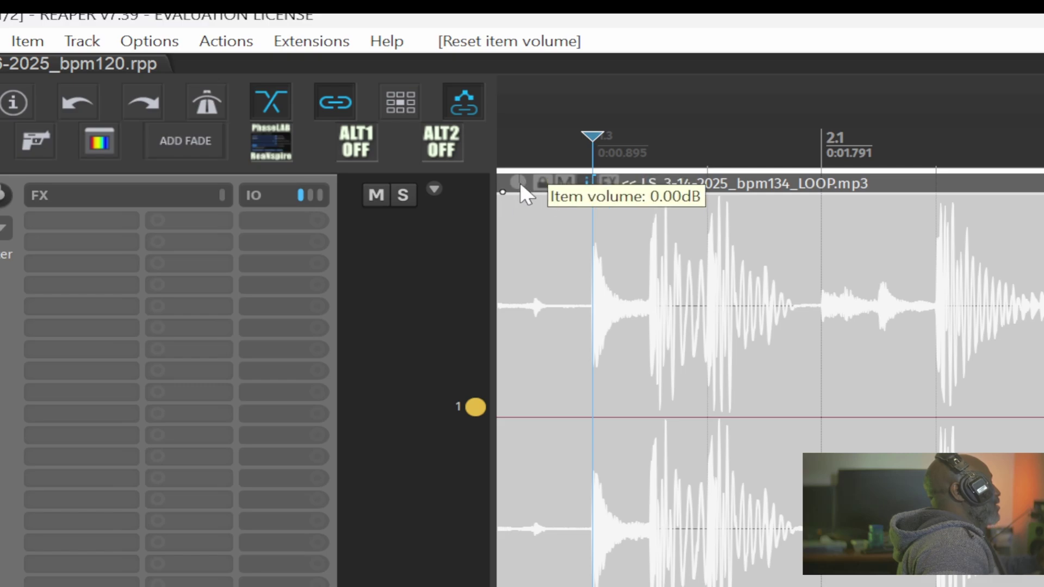
pyautogui.moveTo(519, 181); pyautogui.dragTo(518, 147)
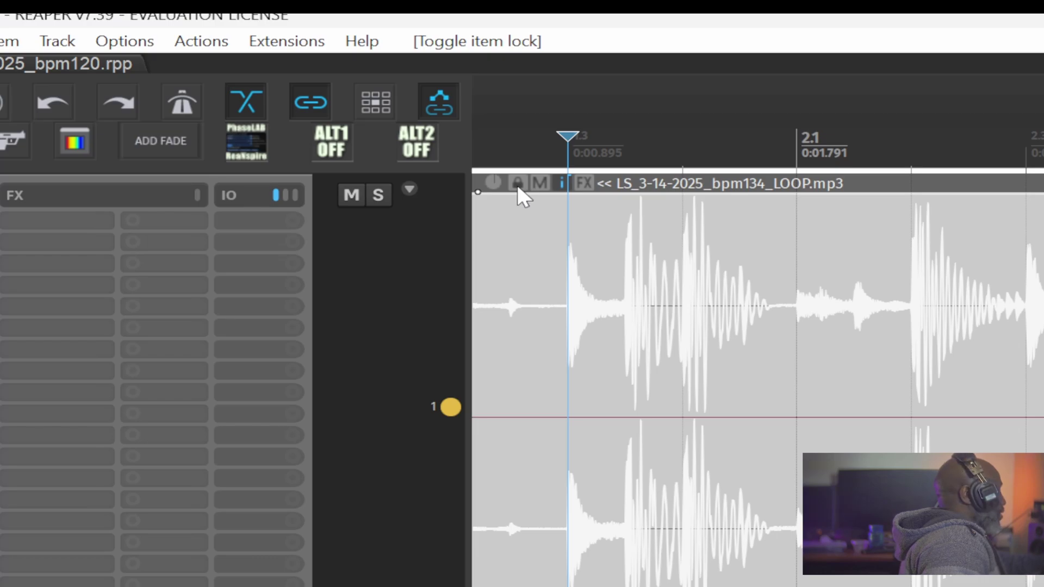
# Lock the loop item and try selecting and moving it while locked.
pyautogui.click(517, 184)
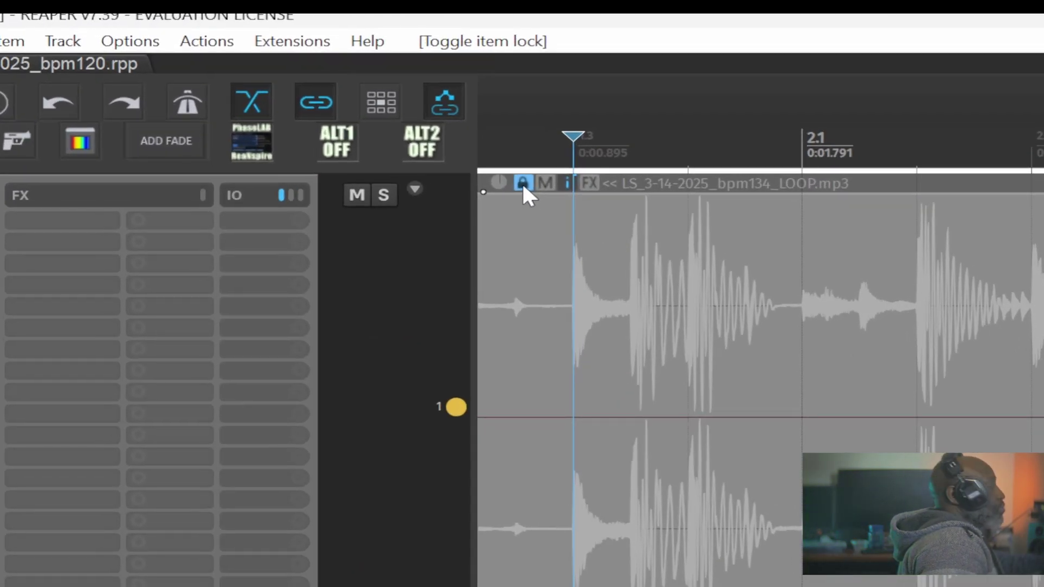
pyautogui.click(567, 308)
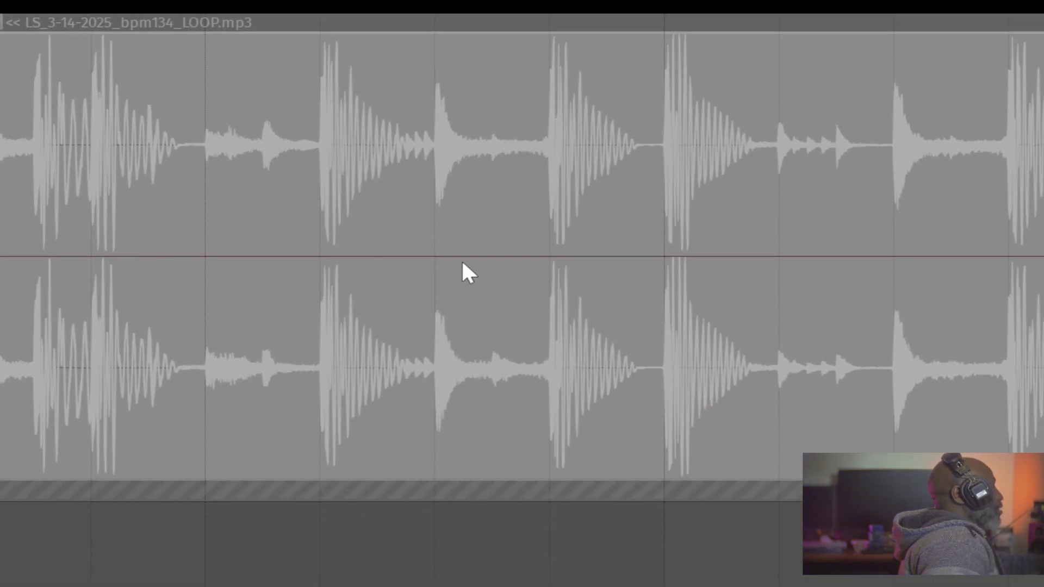
pyautogui.click(461, 264)
pyautogui.scroll(-2, 461, 266)
pyautogui.scroll(-2, 461, 266)
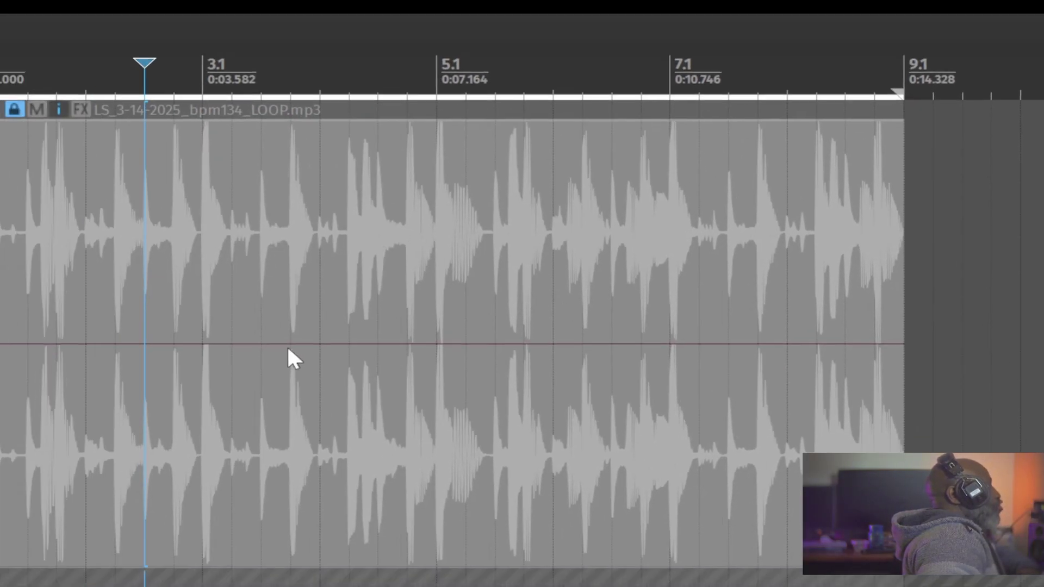
pyautogui.click(404, 129)
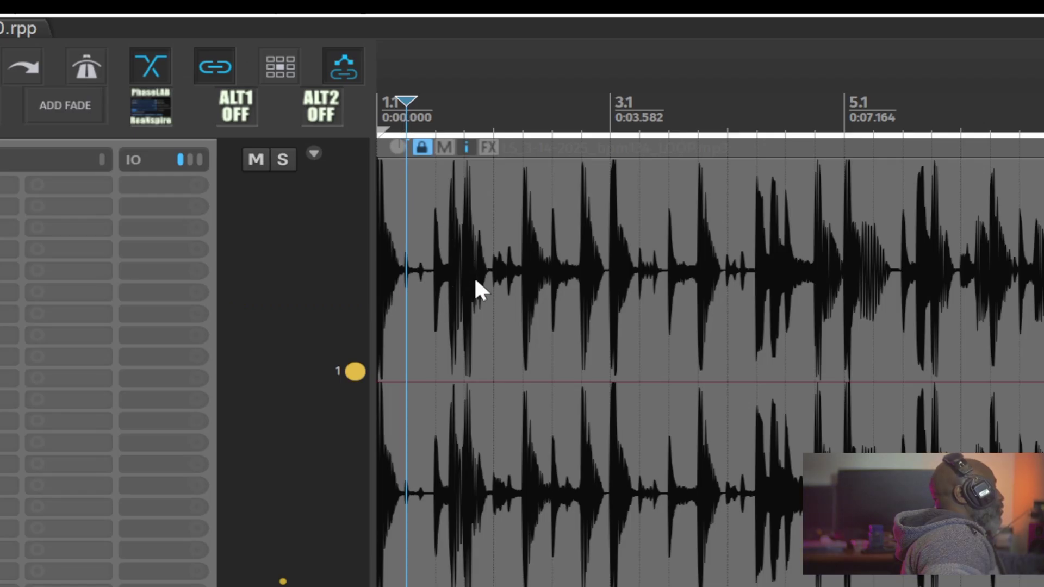
pyautogui.press('Tab')
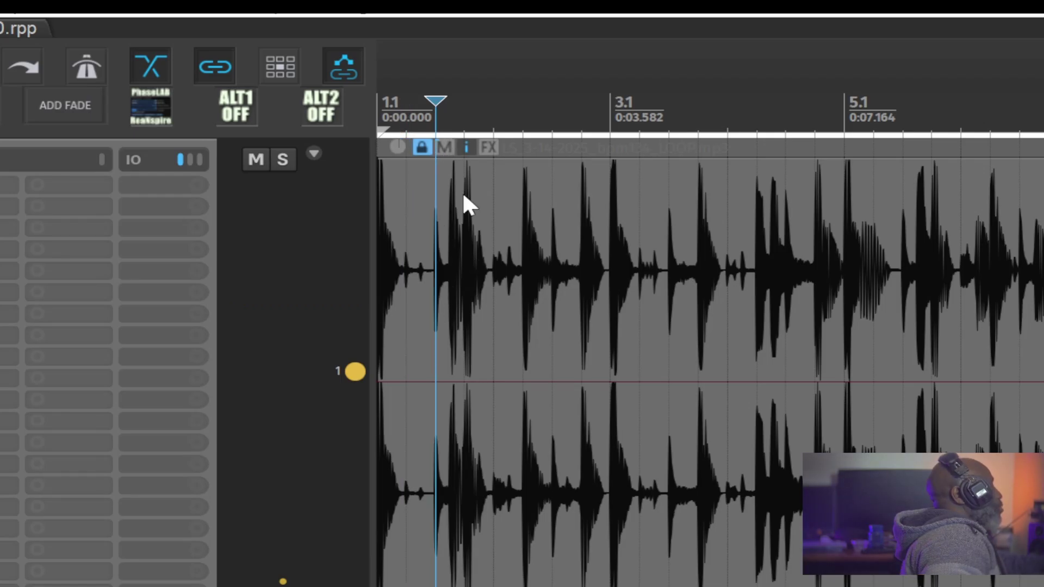
# Open the locked item's FX browser, close it without adding an effect, and unlock the item.
pyautogui.click(487, 146)
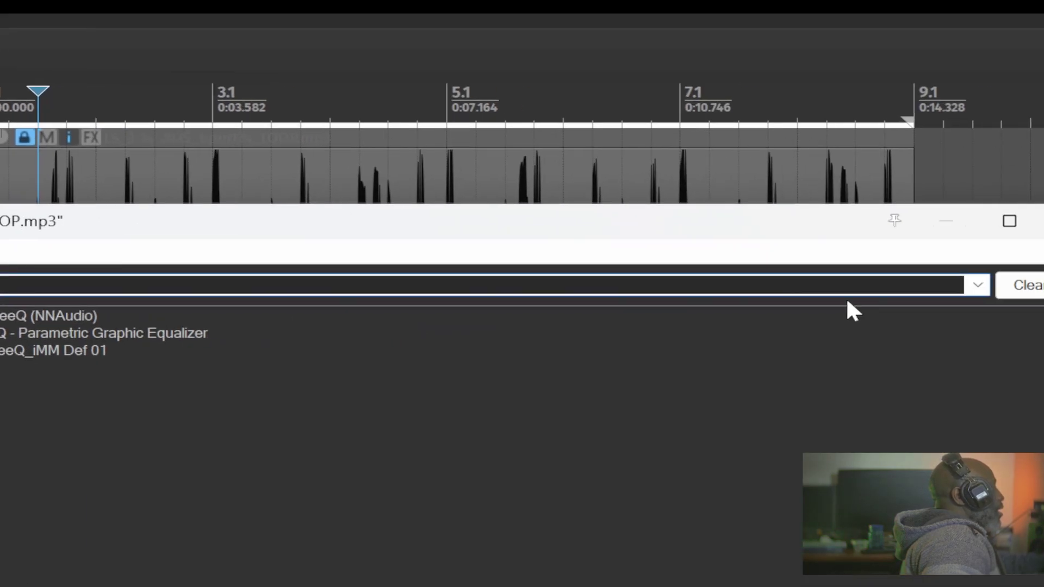
pyautogui.click(529, 273)
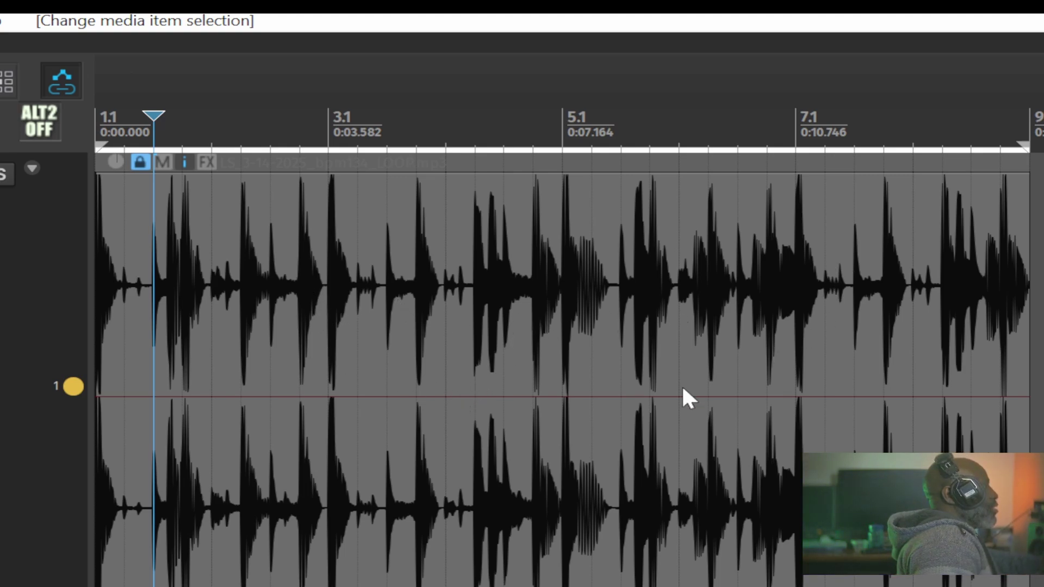
pyautogui.click(139, 161)
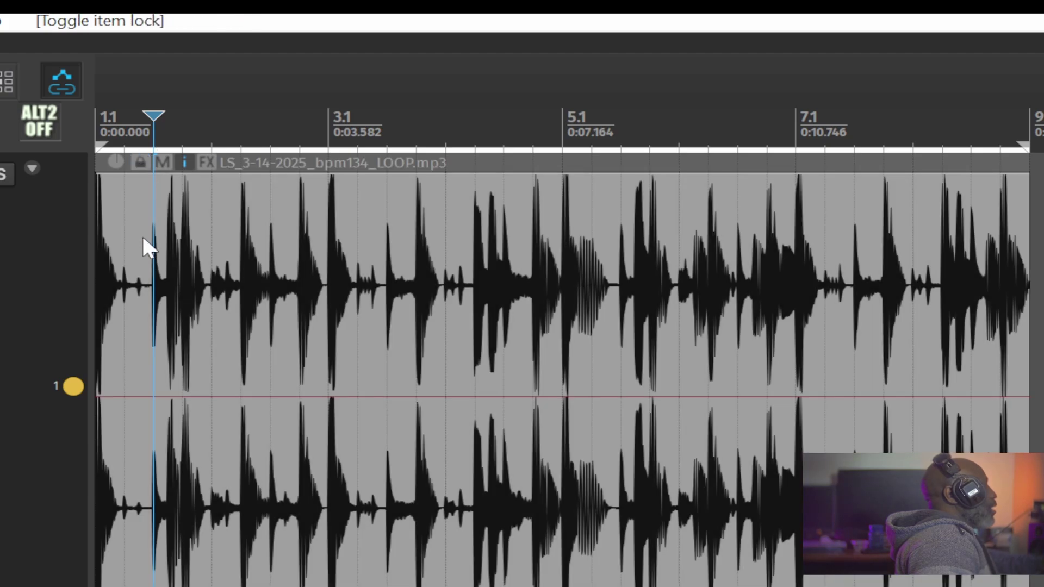
# Mute the loop item with its item button and unmute it again.
pyautogui.click(162, 162)
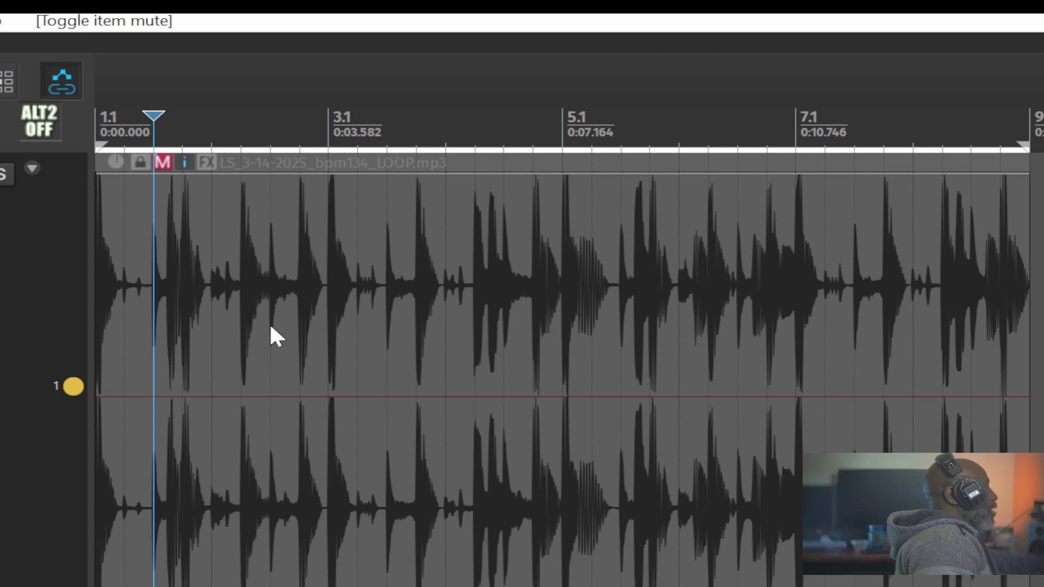
pyautogui.scroll(5, 252, 318)
pyautogui.moveTo(287, 319); pyautogui.dragTo(695, 346)
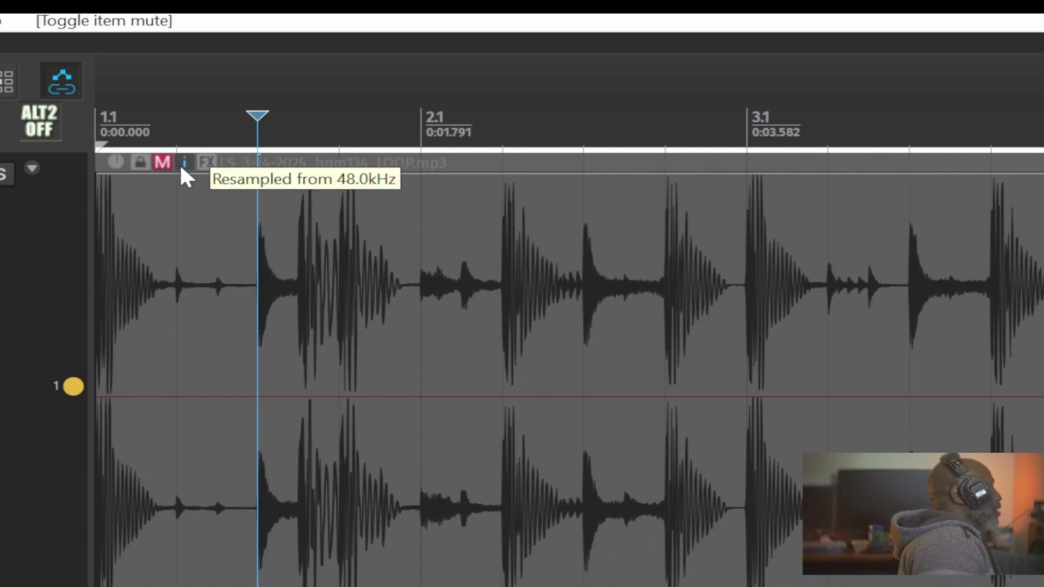
pyautogui.click(161, 162)
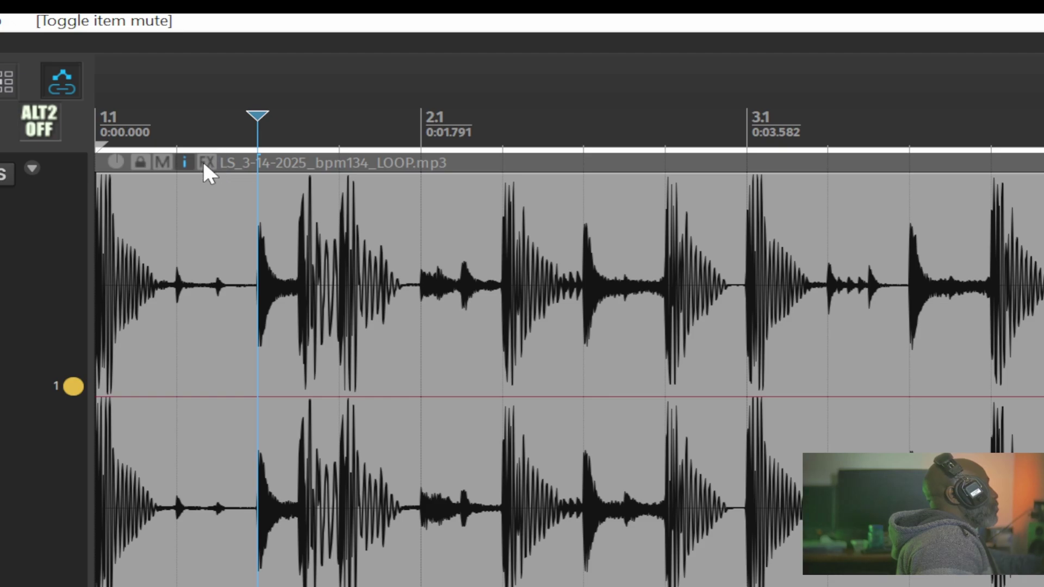
# Add the ReEQ Parametric Graphic Equalizer to the loop item as take FX and place its window lower, below the item header.
pyautogui.click(208, 163)
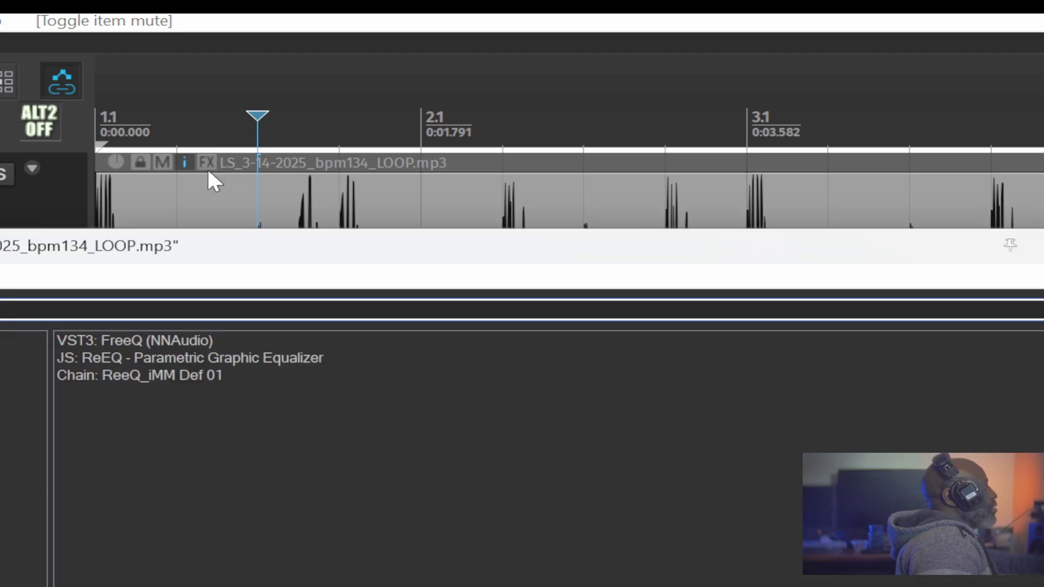
pyautogui.doubleClick(161, 375)
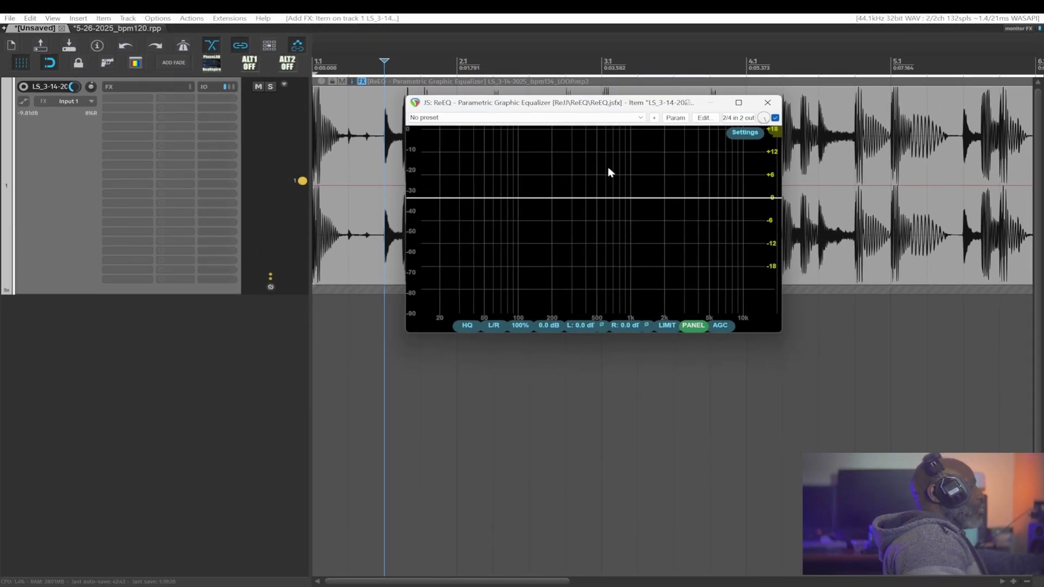
pyautogui.moveTo(594, 107); pyautogui.dragTo(587, 209)
pyautogui.scroll(-2, 587, 141)
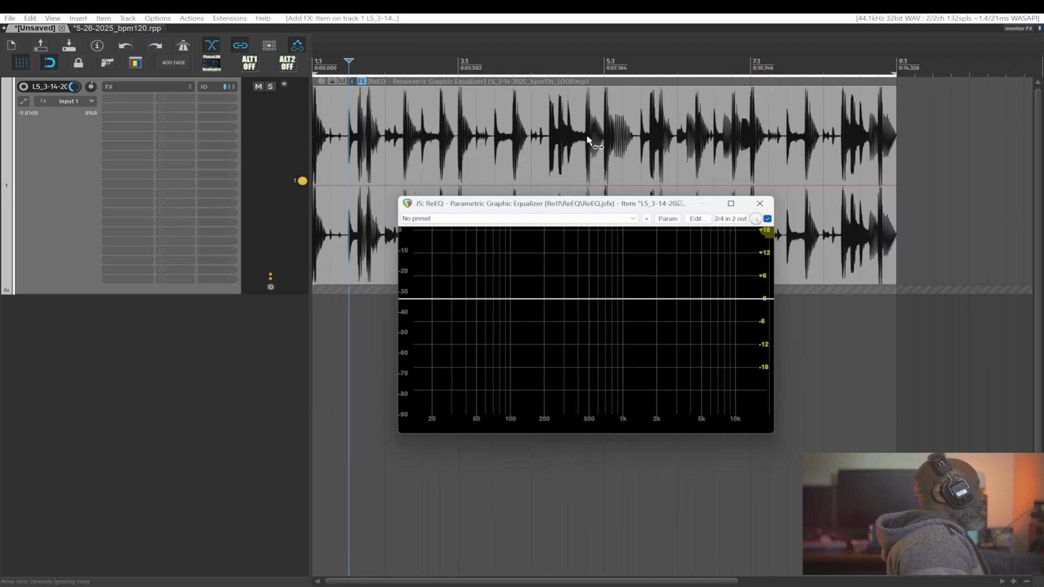
pyautogui.scroll(-2, 587, 140)
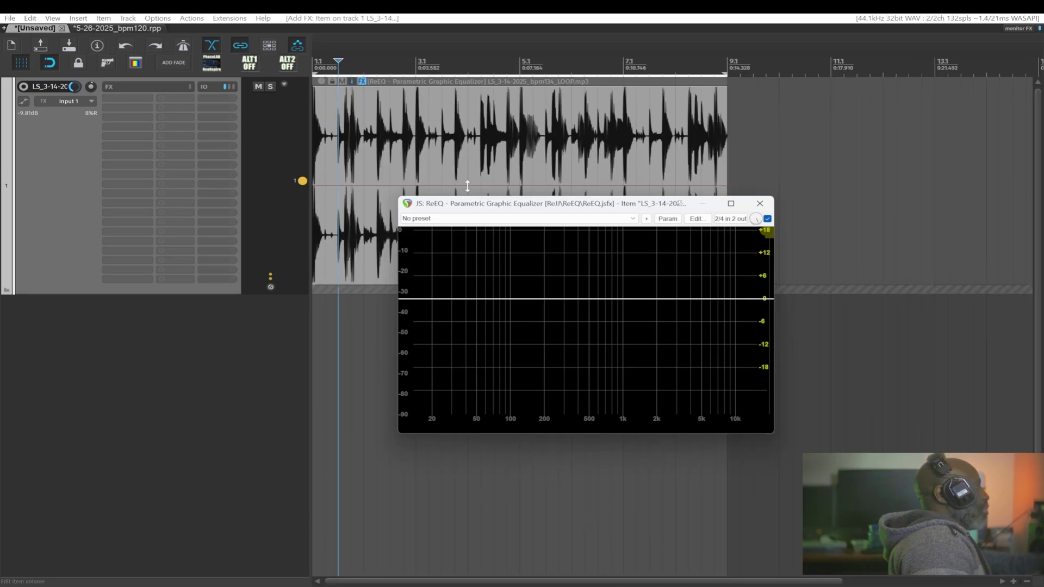
# Move the ReEQ window lower, select the loop item on track 1, and close the equalizer window.
pyautogui.moveTo(554, 205); pyautogui.dragTo(558, 232)
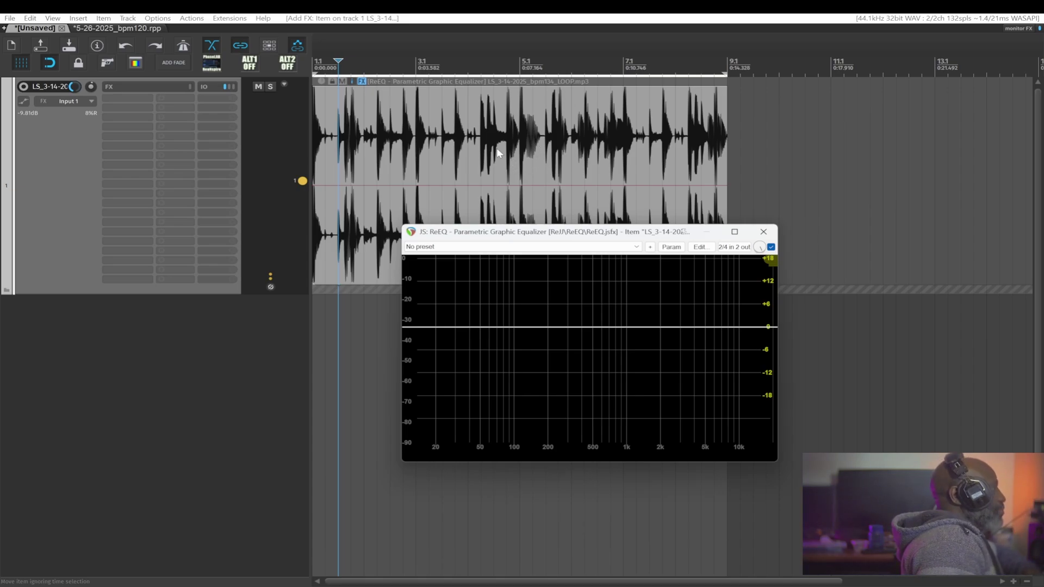
pyautogui.moveTo(498, 154); pyautogui.dragTo(560, 220)
pyautogui.click(537, 149)
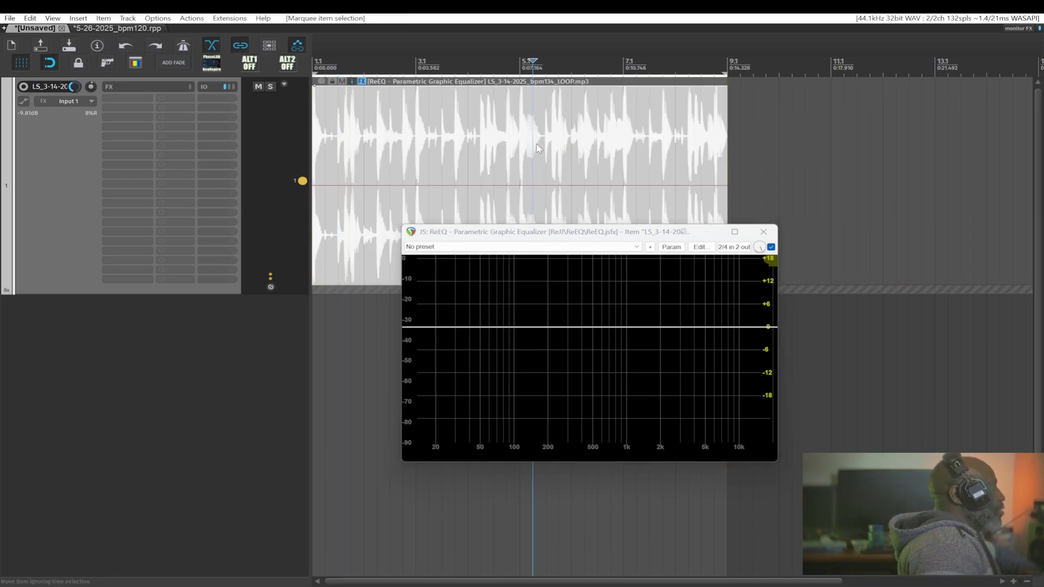
pyautogui.click(545, 172)
pyautogui.click(428, 138)
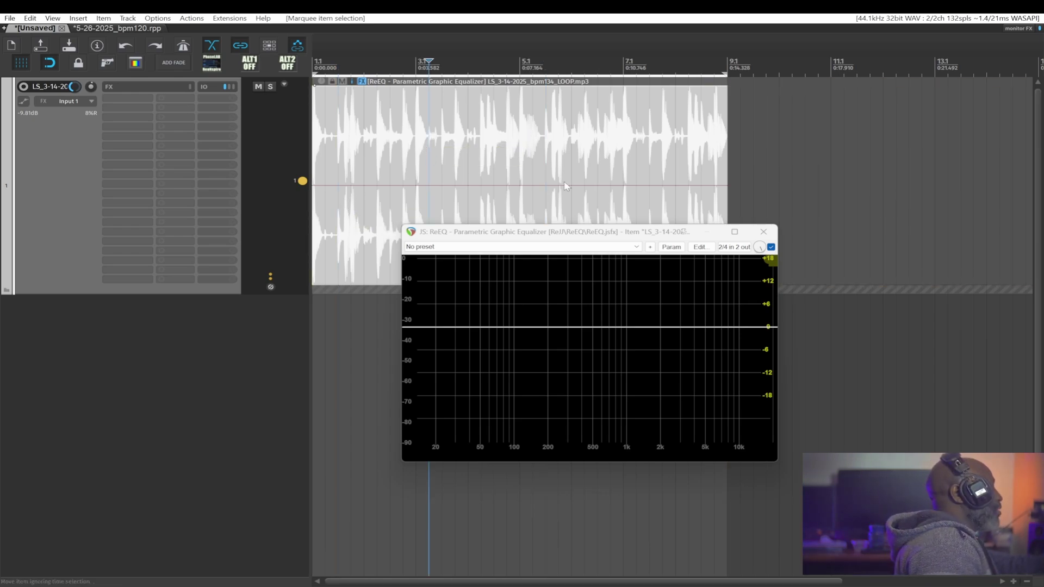
pyautogui.click(564, 165)
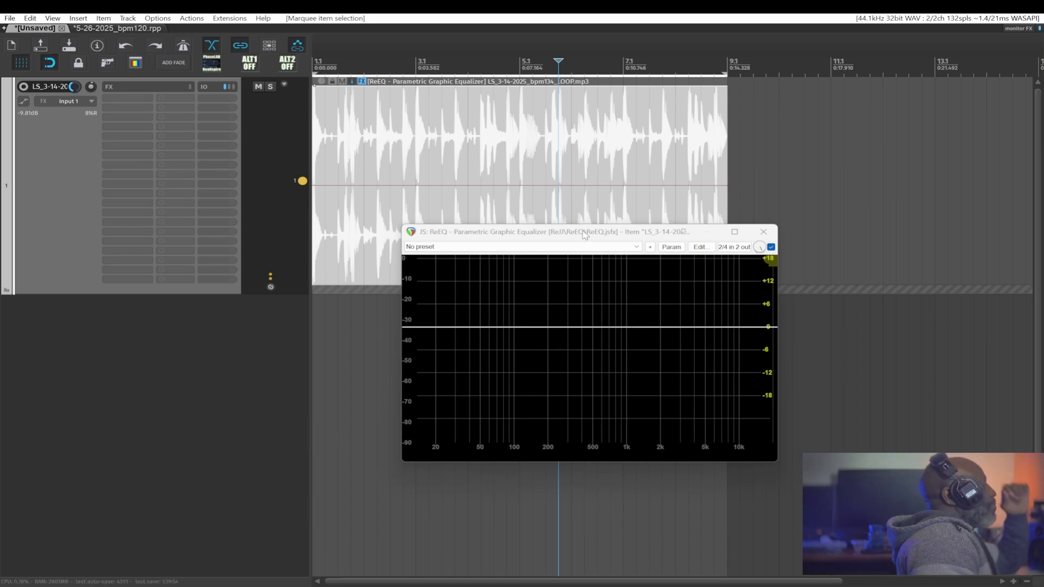
pyautogui.click(763, 232)
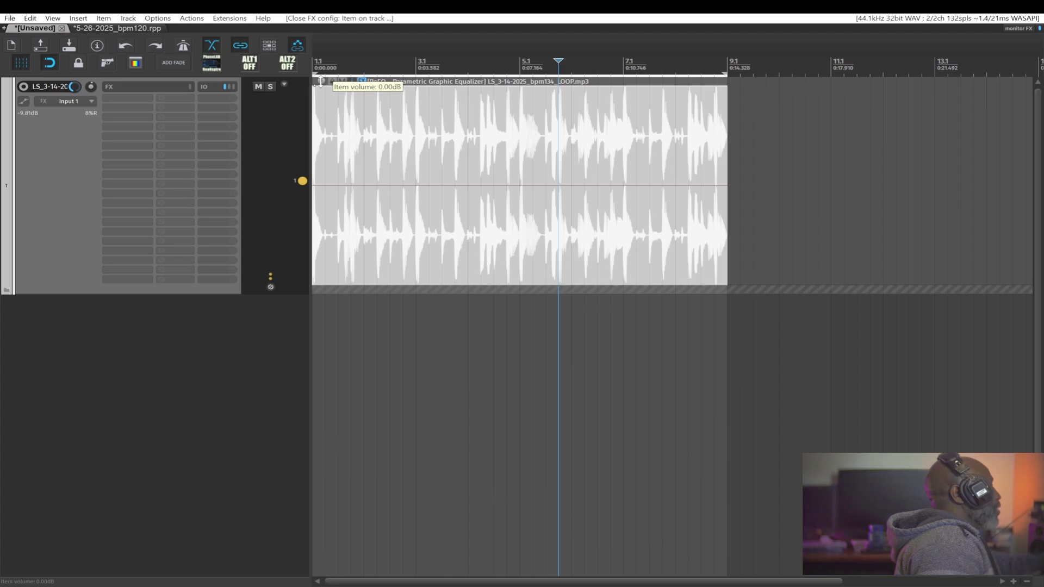
# Vary the loop item's volume with its knob and volume handle, including +2.25 dB and -0.80 dB, and reset it to 0 dB.
pyautogui.moveTo(321, 82); pyautogui.dragTo(322, 80)
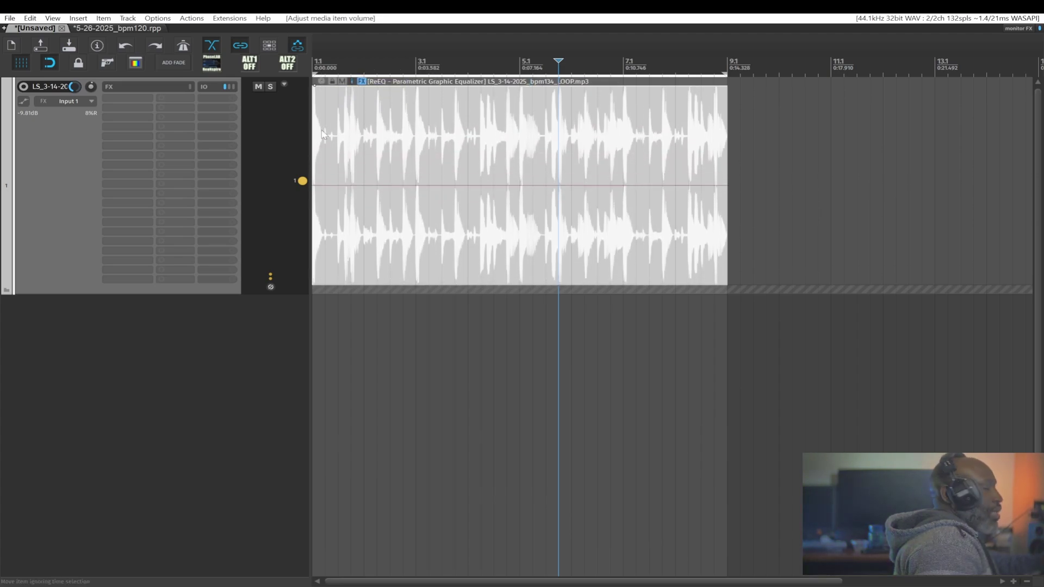
pyautogui.moveTo(358, 184); pyautogui.dragTo(352, 152)
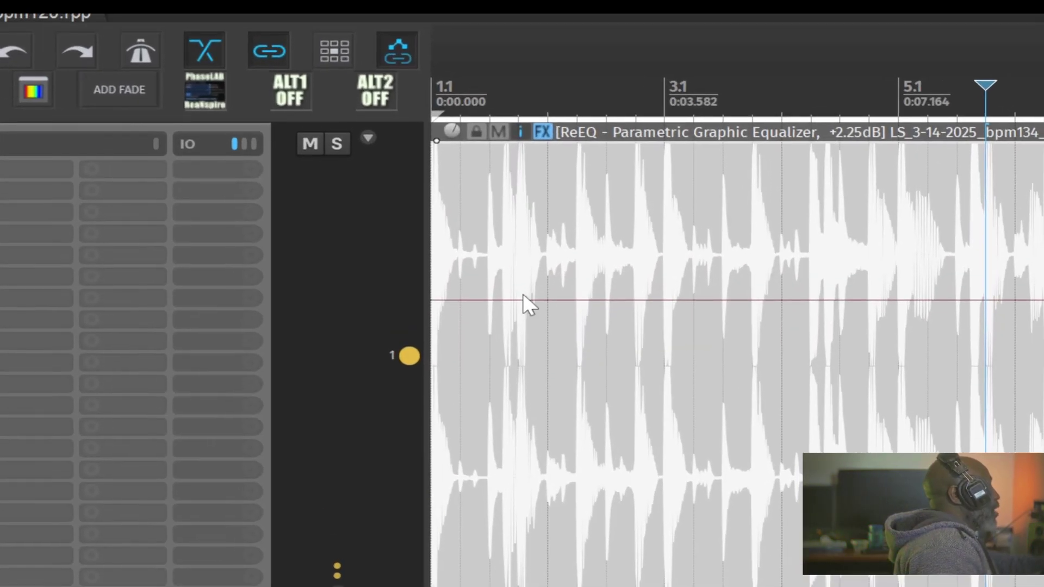
pyautogui.moveTo(400, 184); pyautogui.dragTo(400, 181)
pyautogui.moveTo(535, 298); pyautogui.dragTo(459, 180)
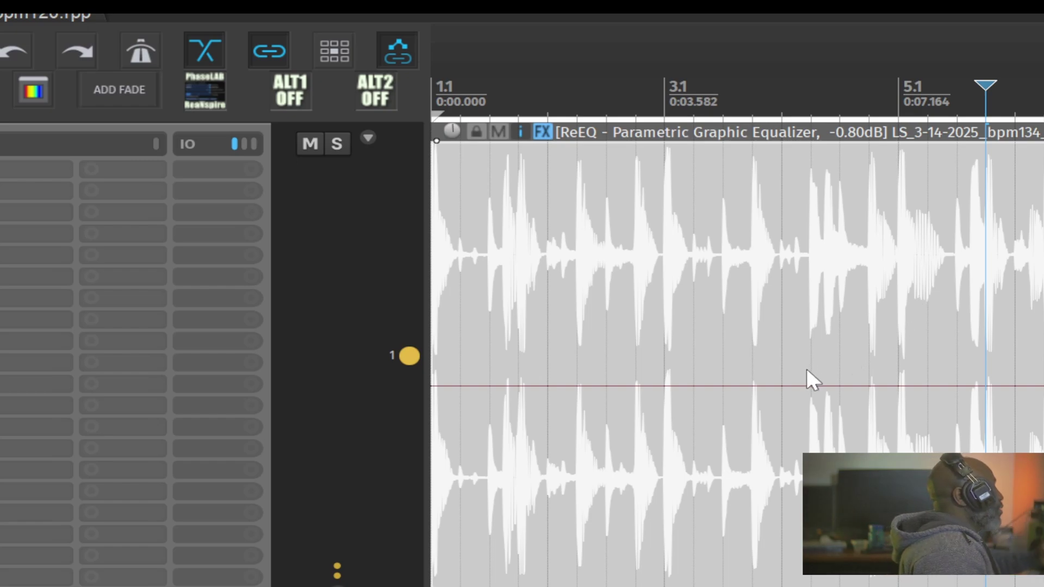
pyautogui.moveTo(454, 133)
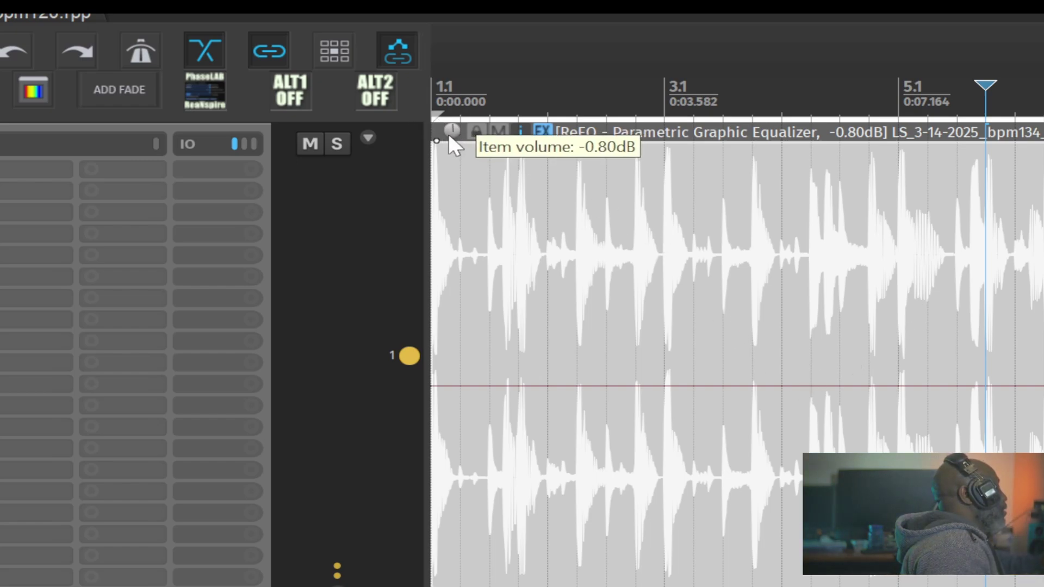
pyautogui.doubleClick(452, 131)
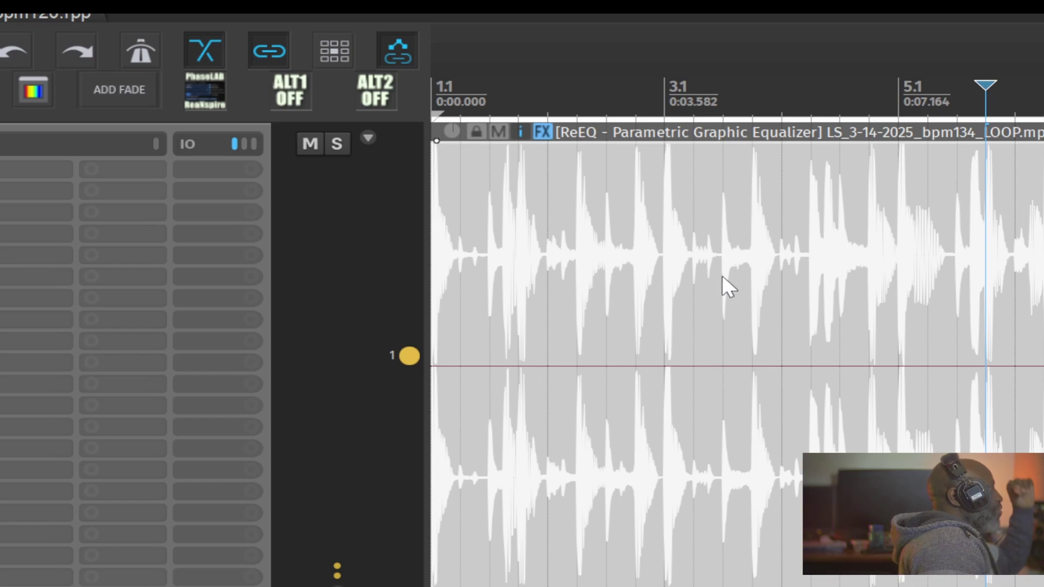
# Place the edit cursor inside the loop item, about one beat before bar 4.
pyautogui.click(718, 259)
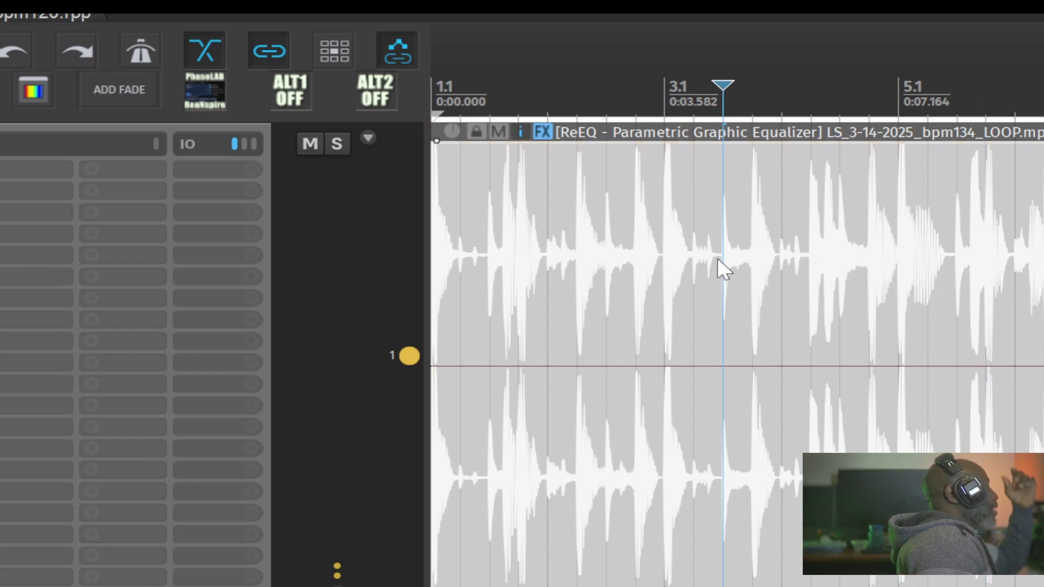
pyautogui.click(753, 292)
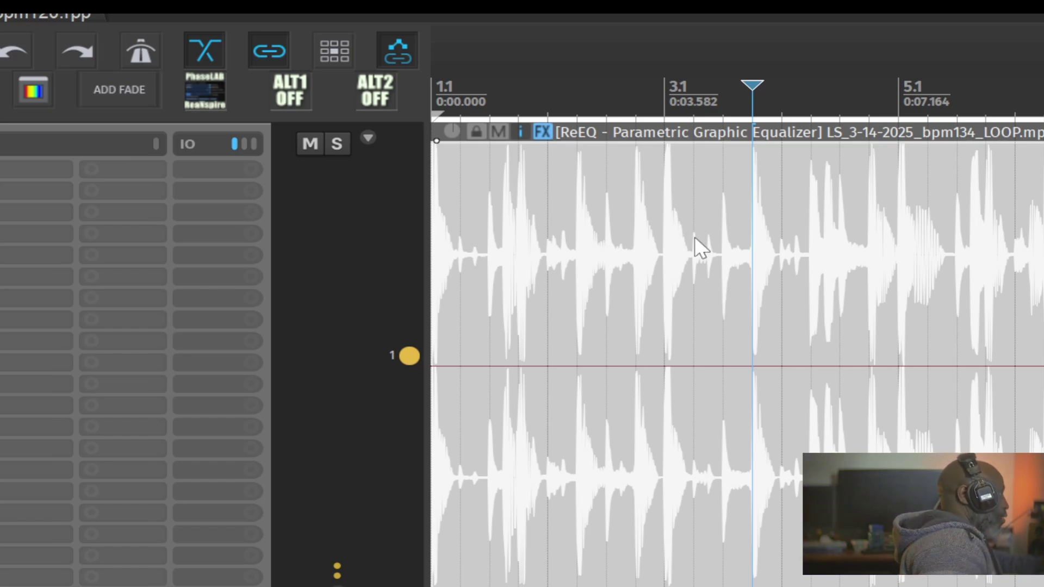
pyautogui.moveTo(671, 239); pyautogui.dragTo(947, 317)
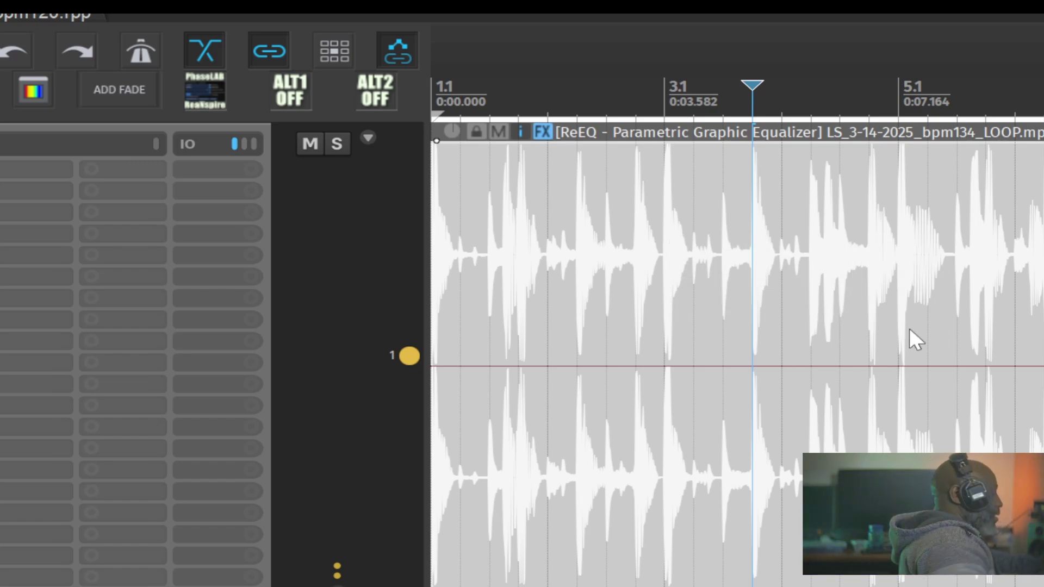
# Enlarge and shrink the displayed waveform peaks several times without adjusting the item volume, ending at their original height.
pyautogui.hotkey('shift', 'Up')
pyautogui.hotkey('shift', 'Up')
pyautogui.hotkey('shift', 'Up')
pyautogui.hotkey('shift', 'Up')
pyautogui.hotkey('shift', 'Up')
pyautogui.hotkey('shift', 'Up')
pyautogui.hotkey('shift', 'Up')
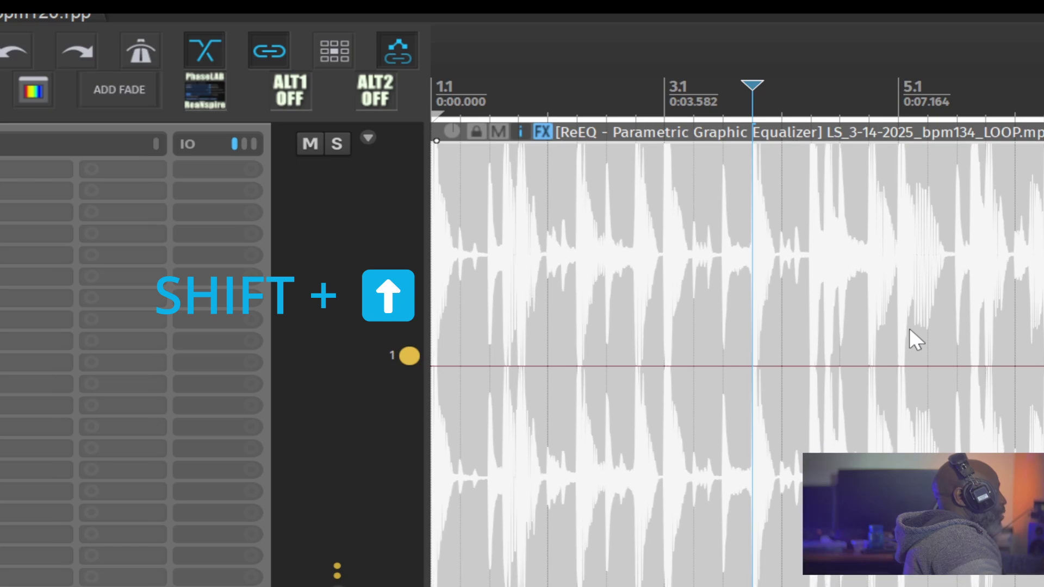
pyautogui.hotkey('shift', 'Up')
pyautogui.hotkey('shift', 'Up')
pyautogui.hotkey('shift', 'Up')
pyautogui.hotkey('shift', 'Up')
pyautogui.hotkey('shift', 'Up')
pyautogui.hotkey('shift', 'Up')
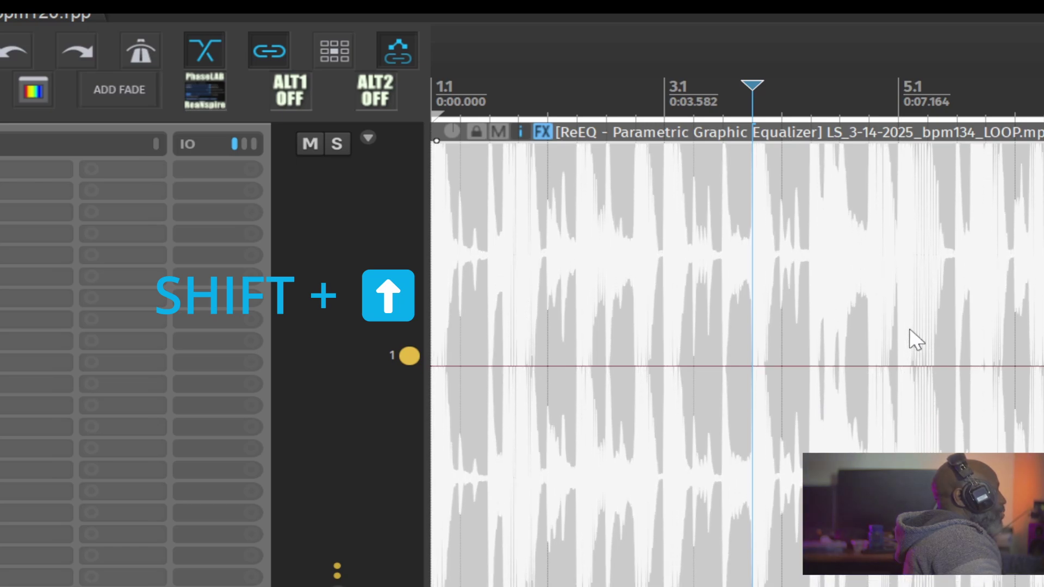
pyautogui.hotkey('shift', 'Down')
pyautogui.hotkey('shift', 'Down')
pyautogui.hotkey('shift', 'Down')
pyautogui.hotkey('shift', 'Down')
pyautogui.hotkey('shift', 'Down')
pyautogui.hotkey('shift', 'Down')
pyautogui.hotkey('shift', 'Down')
pyautogui.hotkey('shift', 'Down')
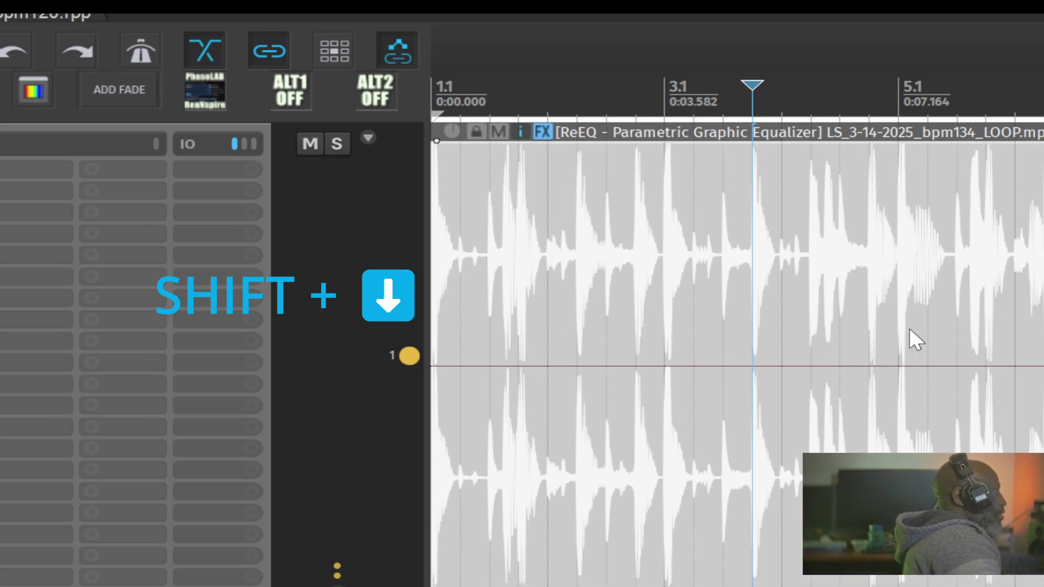
pyautogui.hotkey('shift', 'Up')
pyautogui.hotkey('shift', 'Up')
pyautogui.hotkey('shift', 'Up')
pyautogui.hotkey('shift', 'Up')
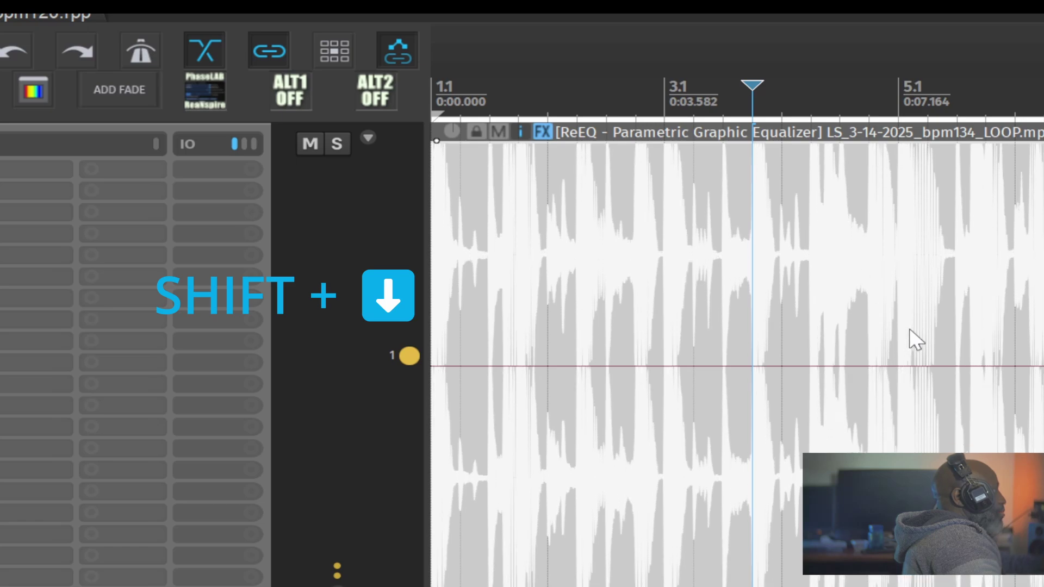
pyautogui.hotkey('shift', 'Down')
pyautogui.hotkey('shift', 'Down')
pyautogui.hotkey('shift', 'Down')
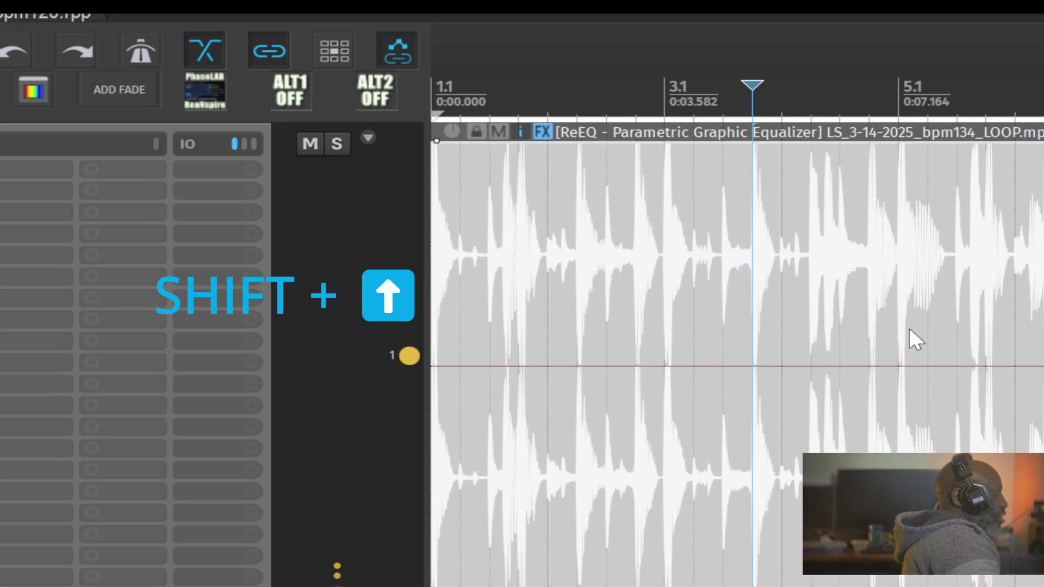
pyautogui.hotkey('shift', 'Up')
pyautogui.hotkey('shift', 'Up')
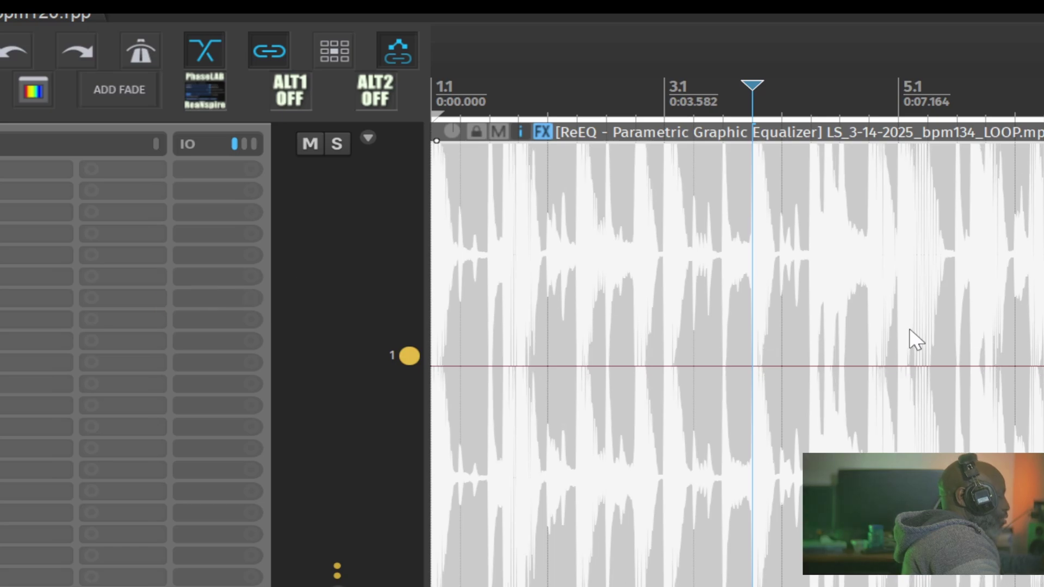
pyautogui.hotkey('shift', 'Down')
pyautogui.hotkey('shift', 'Down')
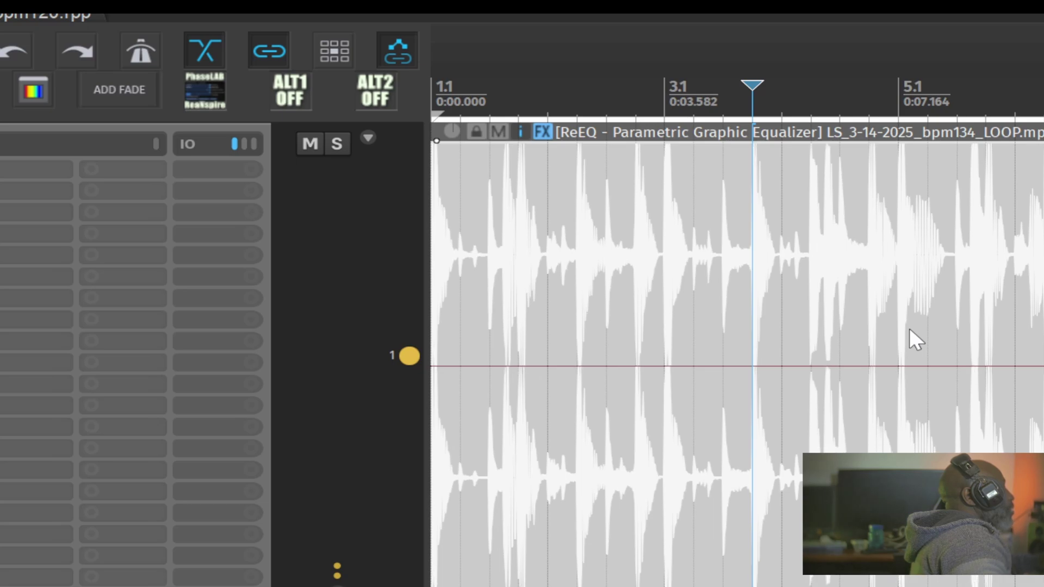
pyautogui.hotkey('shift', 'Up')
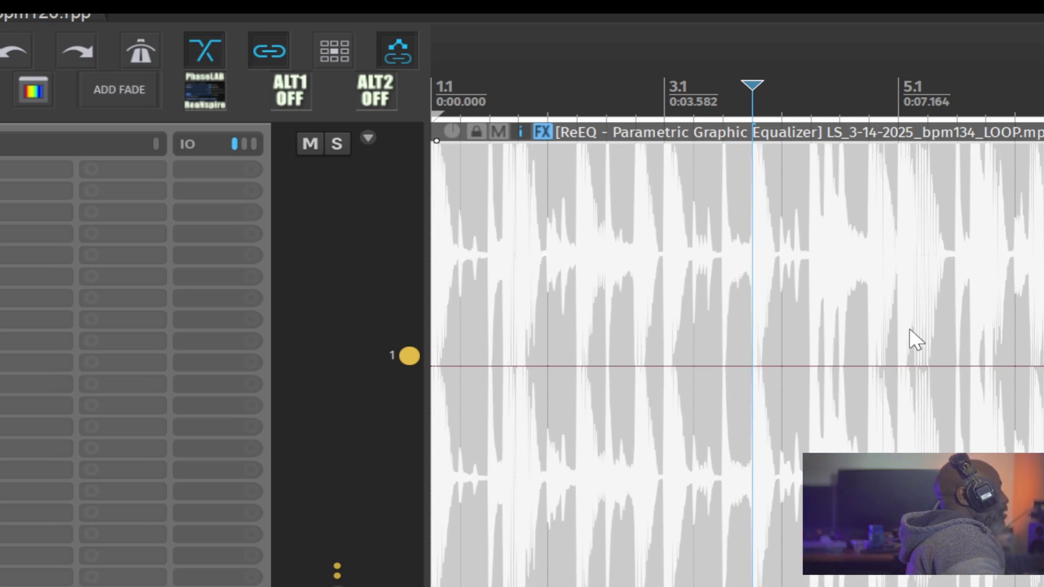
pyautogui.hotkey('shift', 'Up')
pyautogui.hotkey('shift', 'Down')
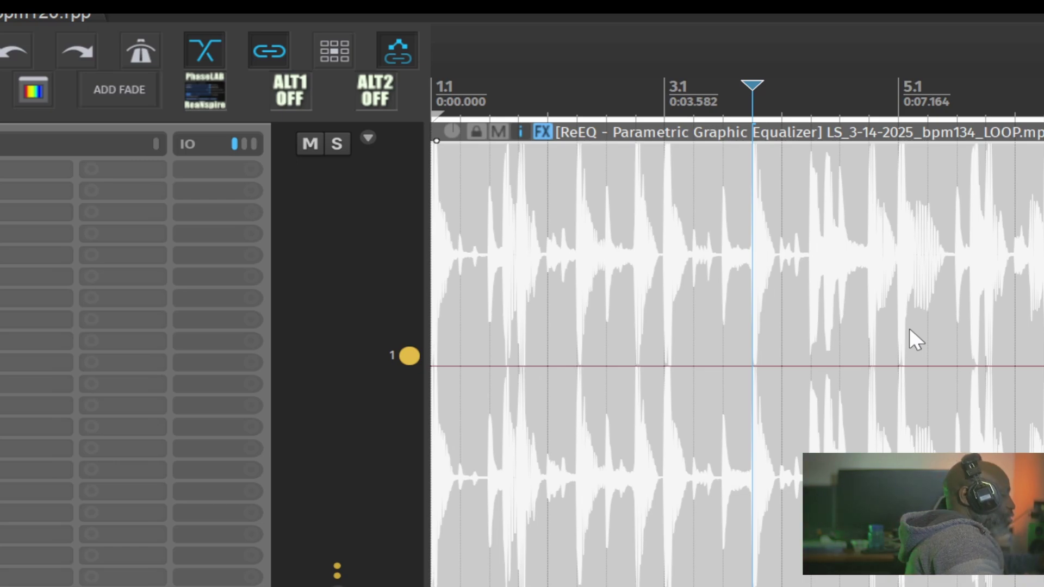
pyautogui.hotkey('shift', 'Up')
pyautogui.hotkey('shift', 'Up')
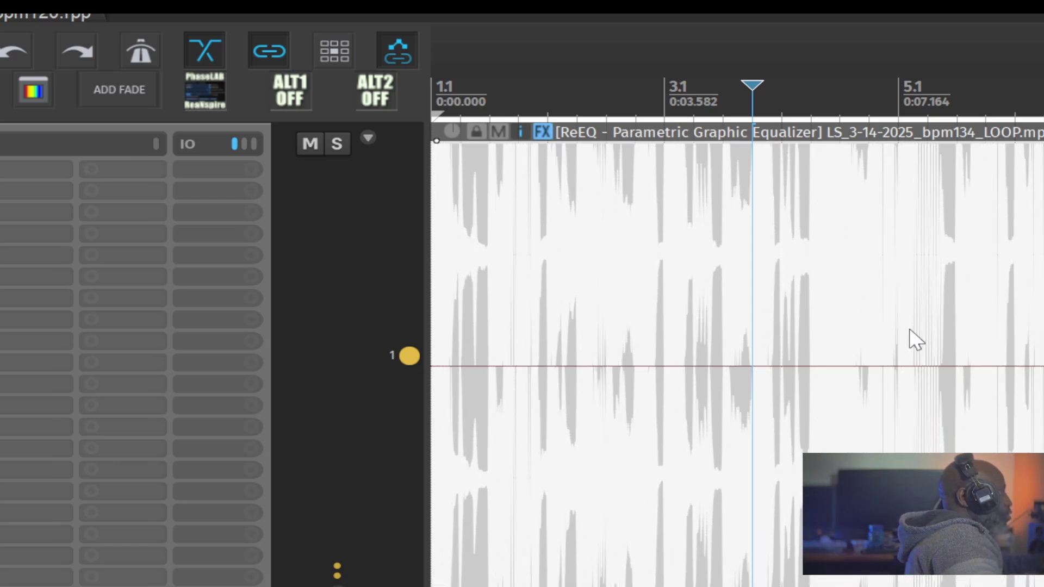
pyautogui.hotkey('shift', 'Down')
pyautogui.hotkey('shift', 'Down')
pyautogui.hotkey('shift', 'Down')
pyautogui.hotkey('shift', 'Down')
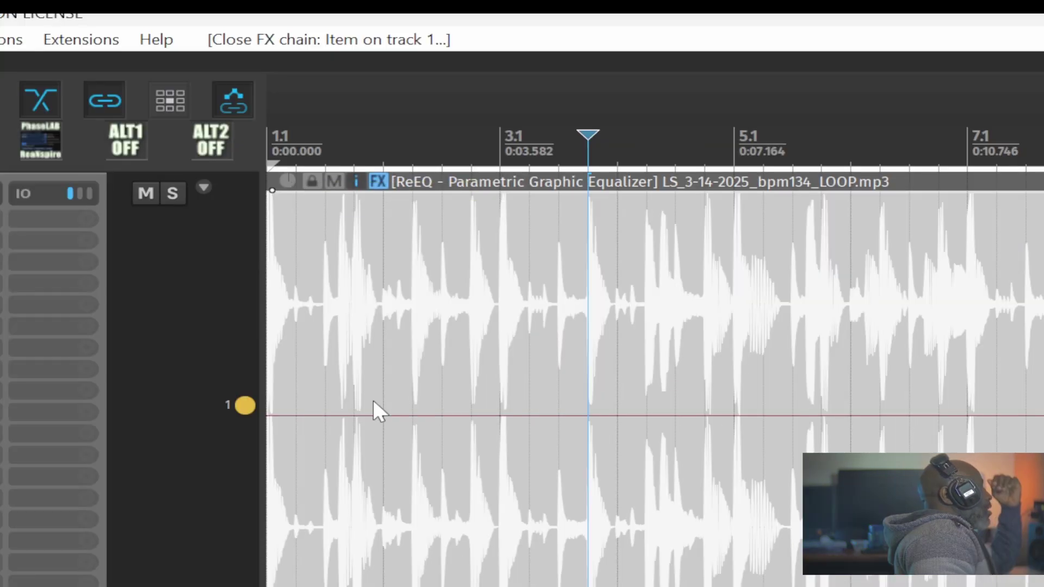
# Raise the loop item's volume to +0.44 dB and set the item volume handle preference to "+0dB is top of item".
pyautogui.moveTo(468, 416)
pyautogui.mouseDown()
pyautogui.moveTo(464, 429)
pyautogui.moveTo(468, 404)
pyautogui.mouseUp()
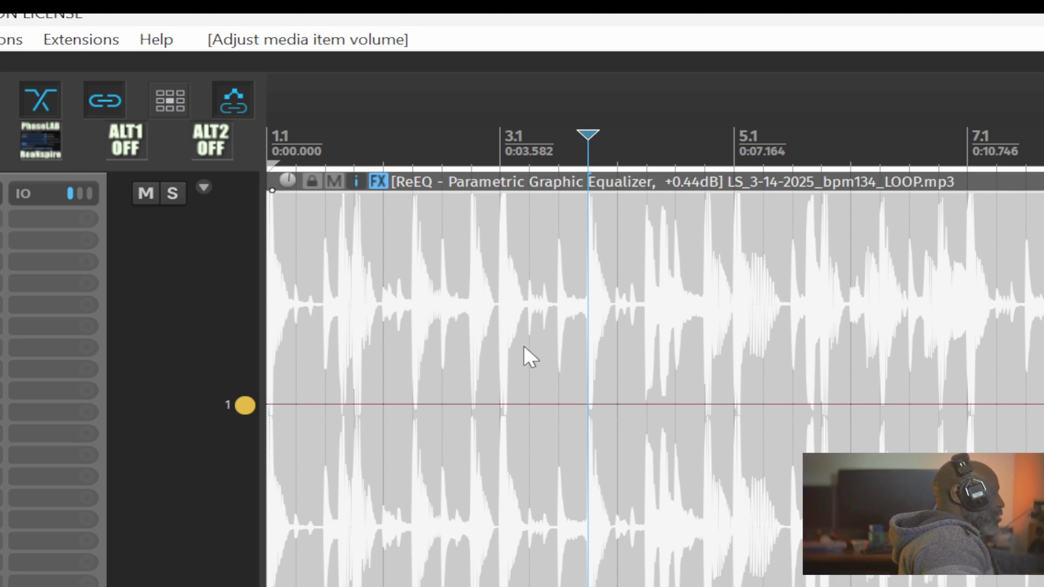
pyautogui.hotkey('ctrl', 'p')
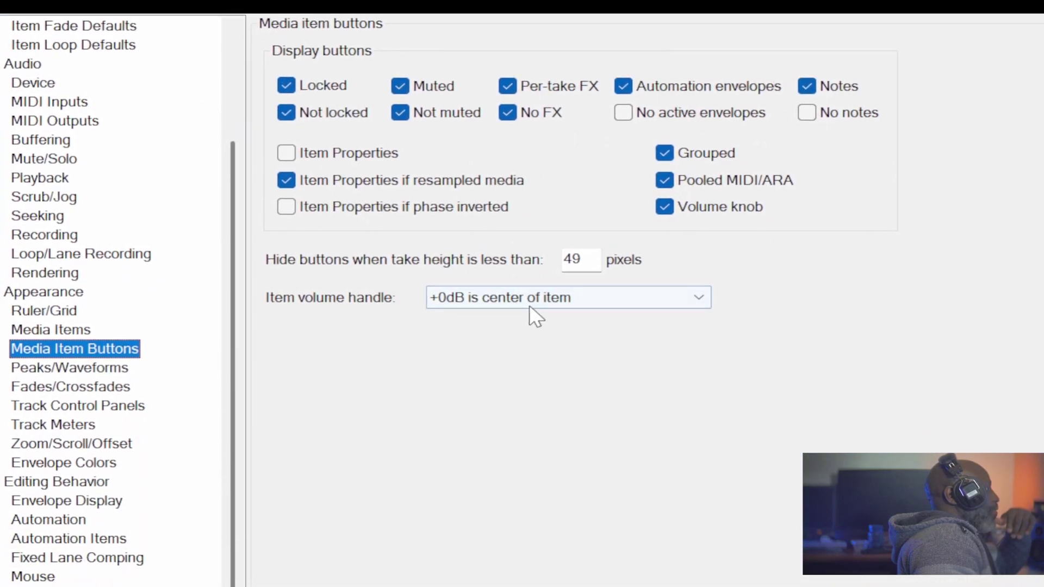
pyautogui.click(602, 430)
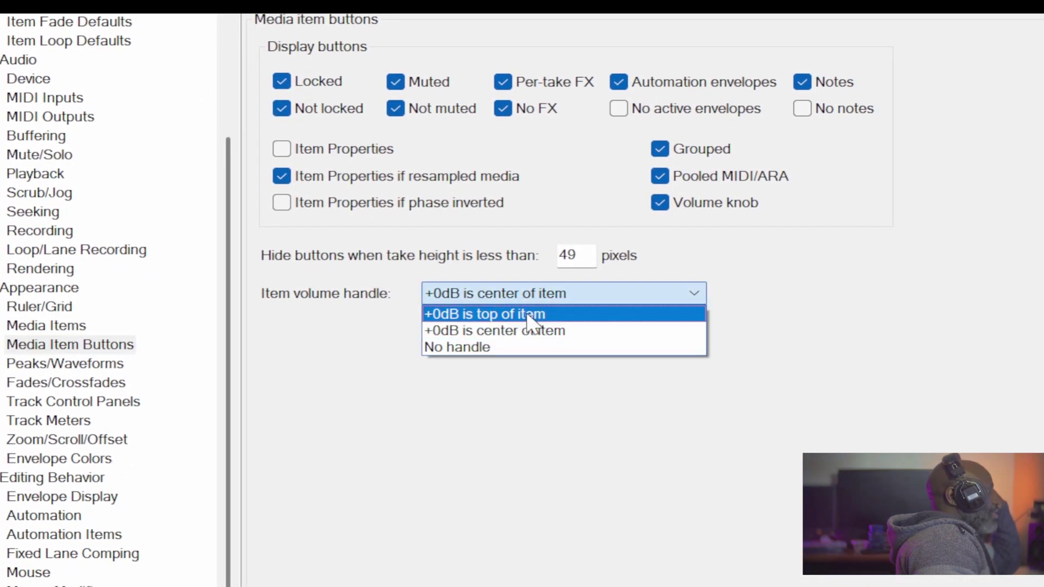
pyautogui.click(527, 315)
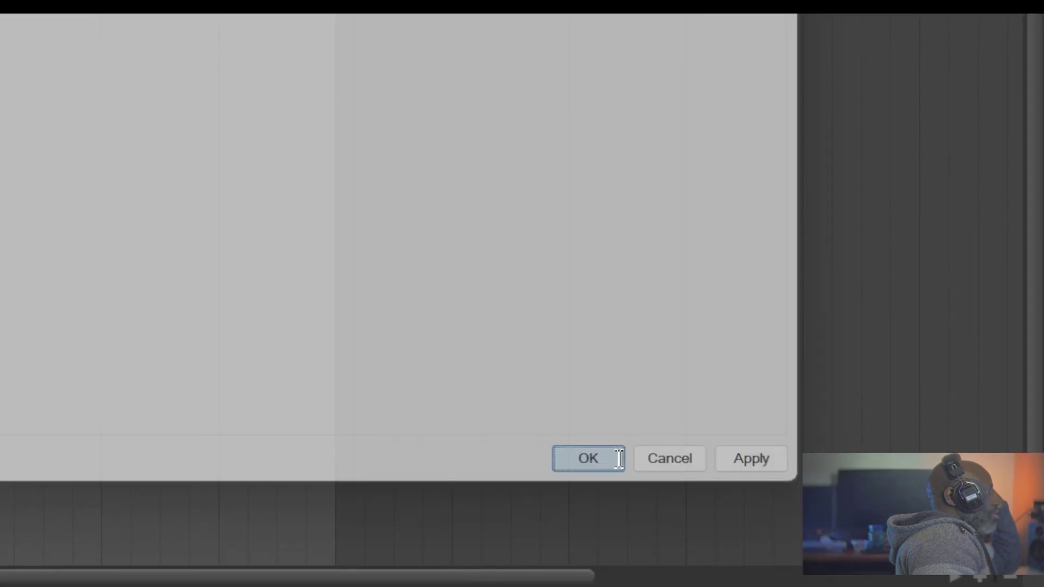
pyautogui.click(664, 478)
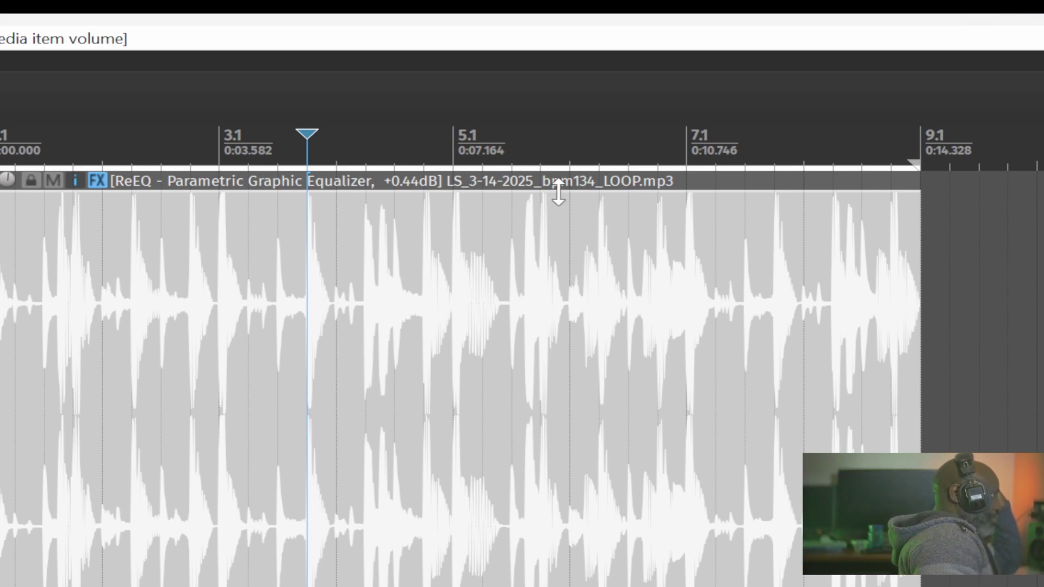
# Try lowering the loop item's volume with the volume handle at the item's top edge.
pyautogui.moveTo(558, 193)
pyautogui.mouseDown()
pyautogui.moveTo(560, 438)
pyautogui.moveTo(573, 288)
pyautogui.moveTo(576, 414)
pyautogui.moveTo(575, 375)
pyautogui.moveTo(575, 413)
pyautogui.moveTo(589, 402)
pyautogui.moveTo(590, 417)
pyautogui.moveTo(594, 398)
pyautogui.moveTo(595, 408)
pyautogui.mouseUp()
pyautogui.hotkey('ctrl', 'shift', 'n')
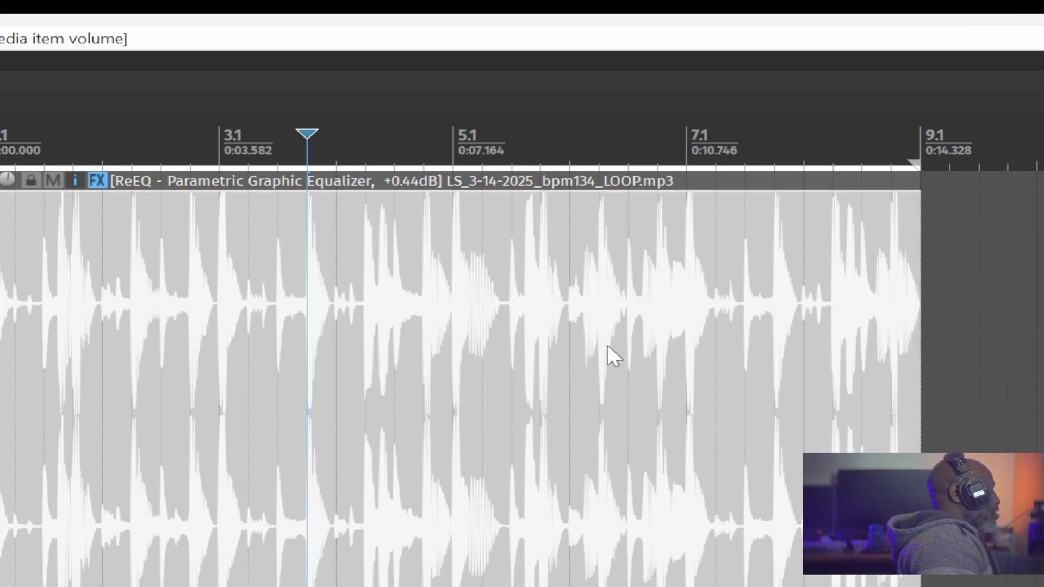
# Review the item volume handle options in the preferences, choose "+0dB is center of item", and close the preferences without applying.
pyautogui.hotkey('ctrl', 'p')
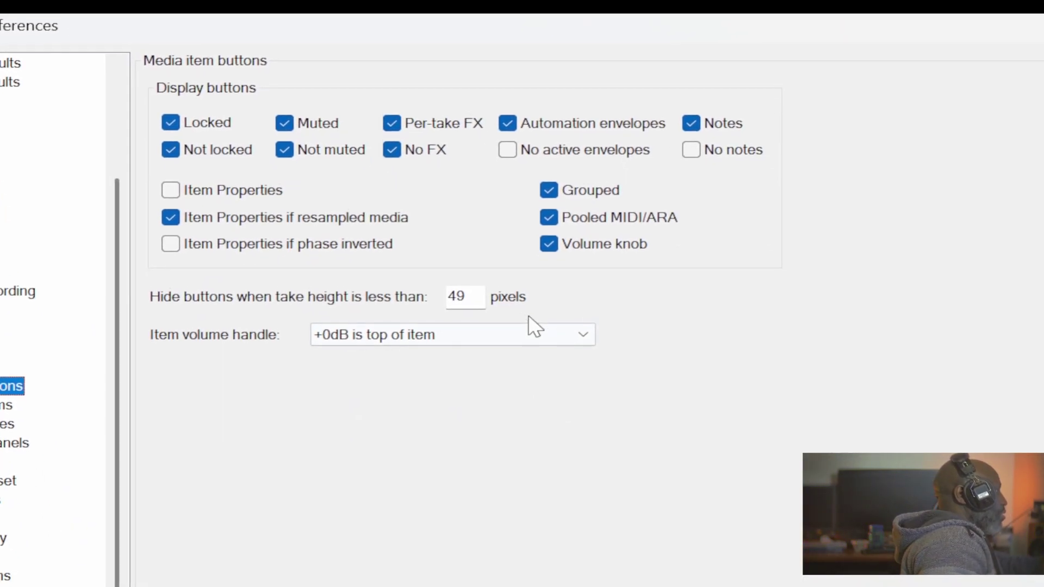
pyautogui.click(526, 333)
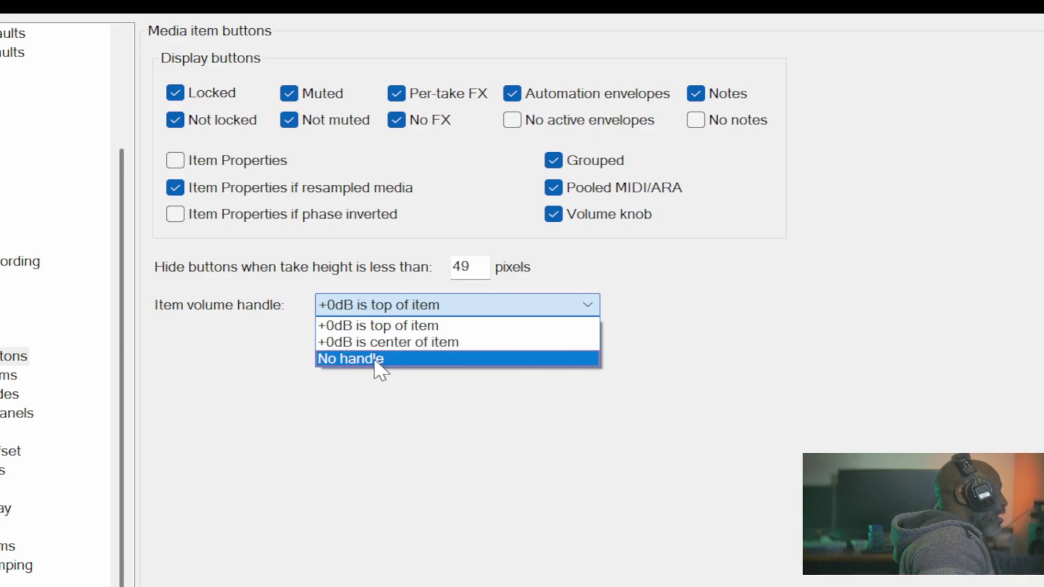
pyautogui.click(408, 342)
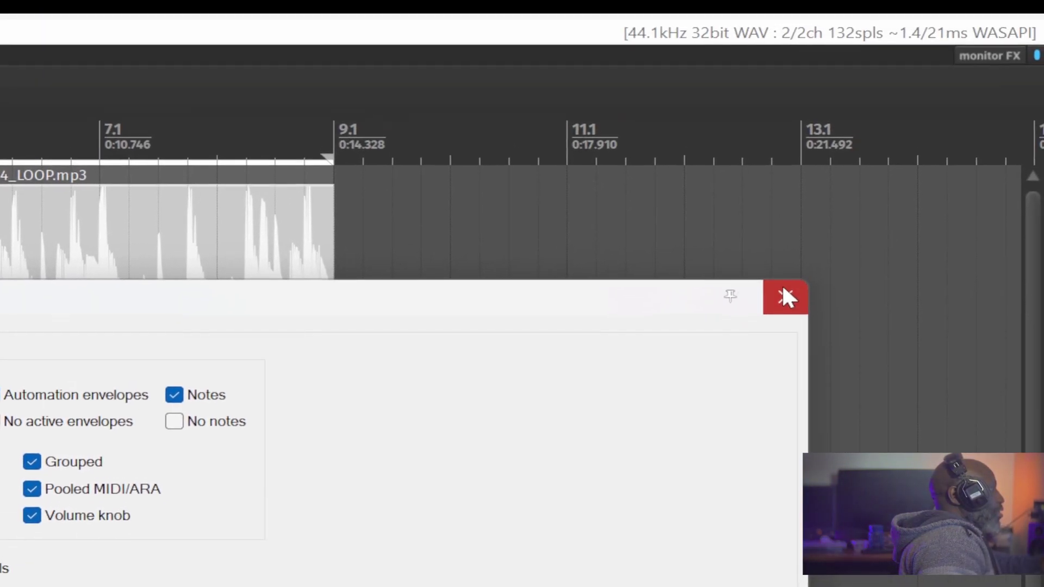
pyautogui.click(993, 122)
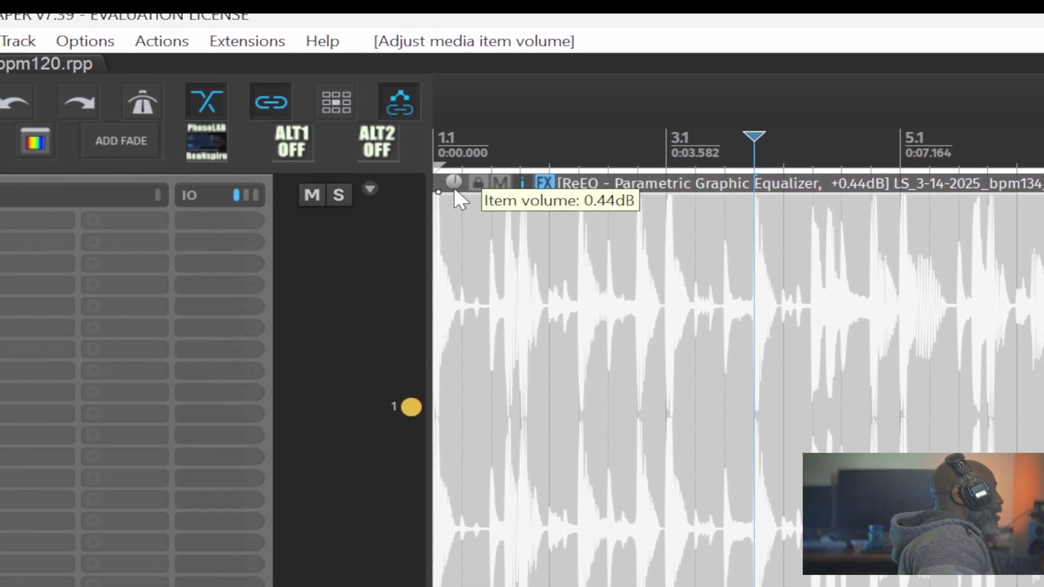
# Set the item volume handle preference to "+0dB is center of item" and apply it.
pyautogui.hotkey('ctrl', 'p')
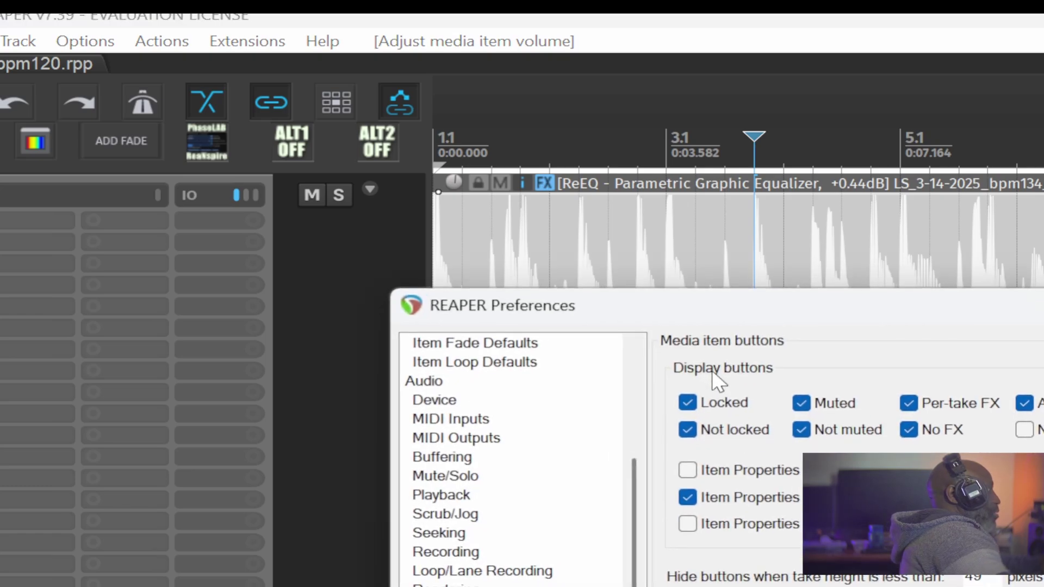
pyautogui.click(549, 317)
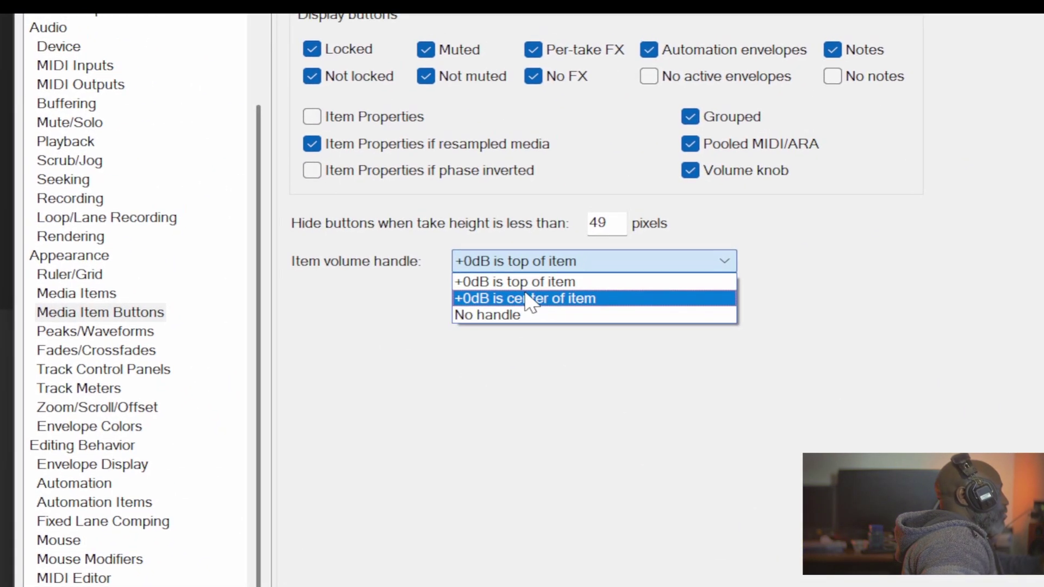
pyautogui.click(557, 346)
pyautogui.click(868, 581)
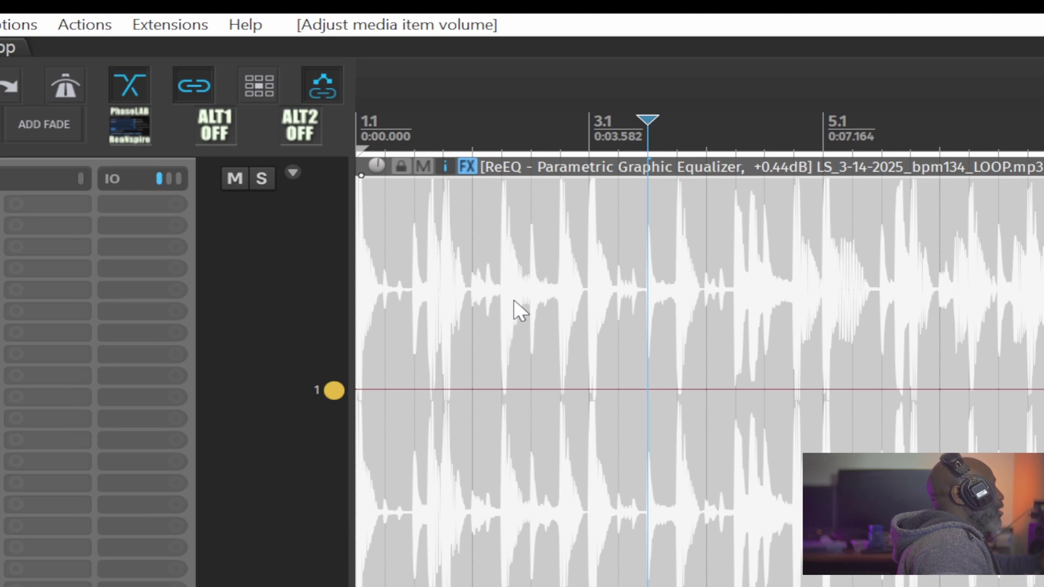
pyautogui.moveTo(176, 253); pyautogui.dragTo(339, 410)
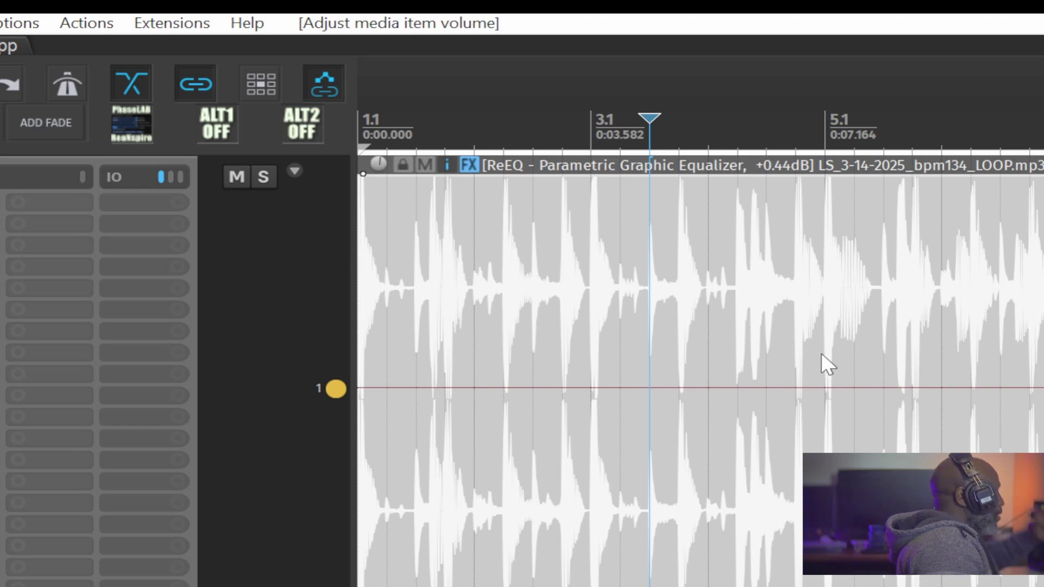
# Group the loop item, then remove it from the group and look up the item's grouping commands.
pyautogui.press('g')
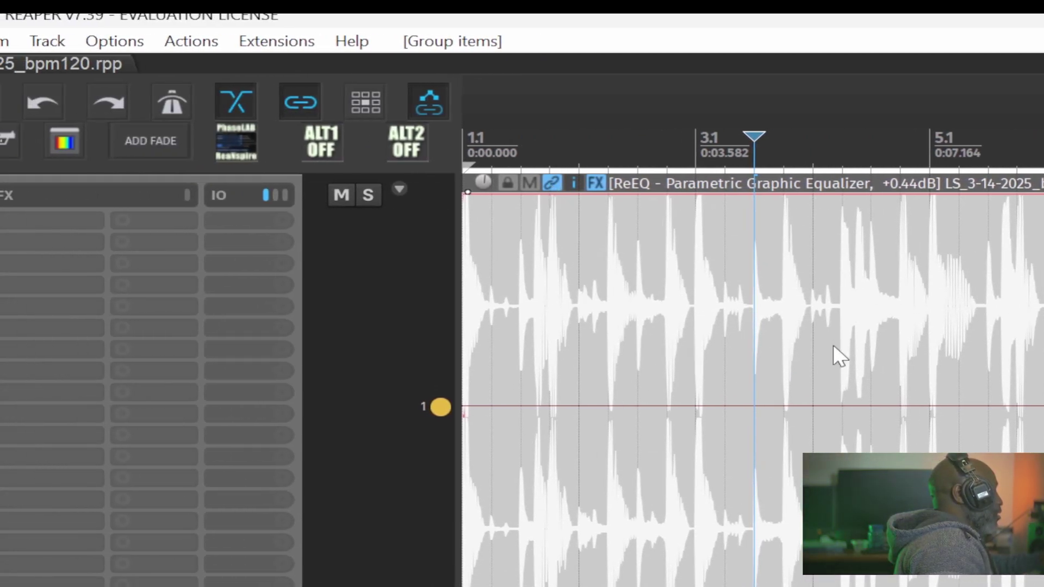
pyautogui.click(824, 326)
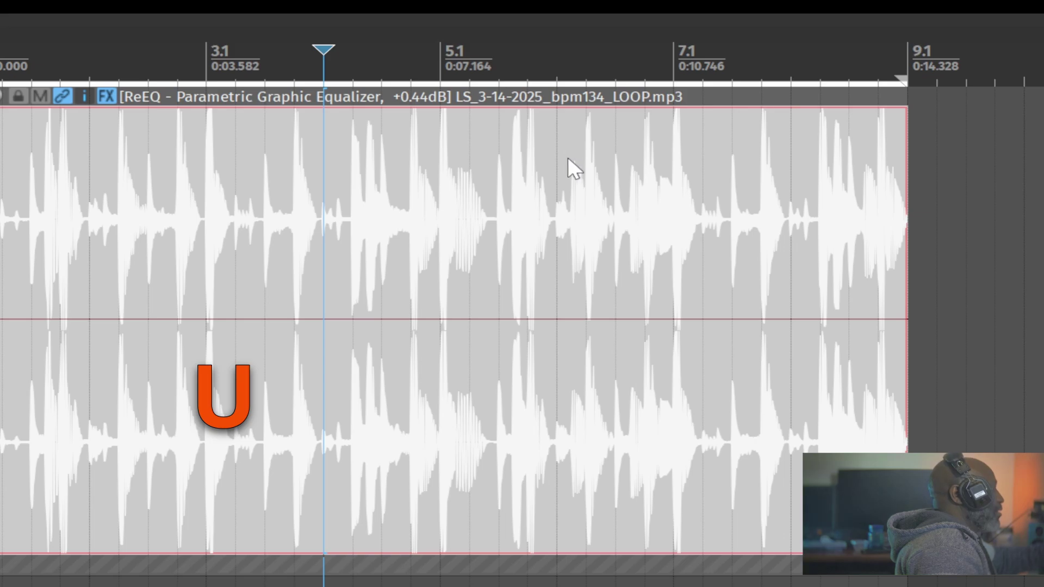
pyautogui.press('u')
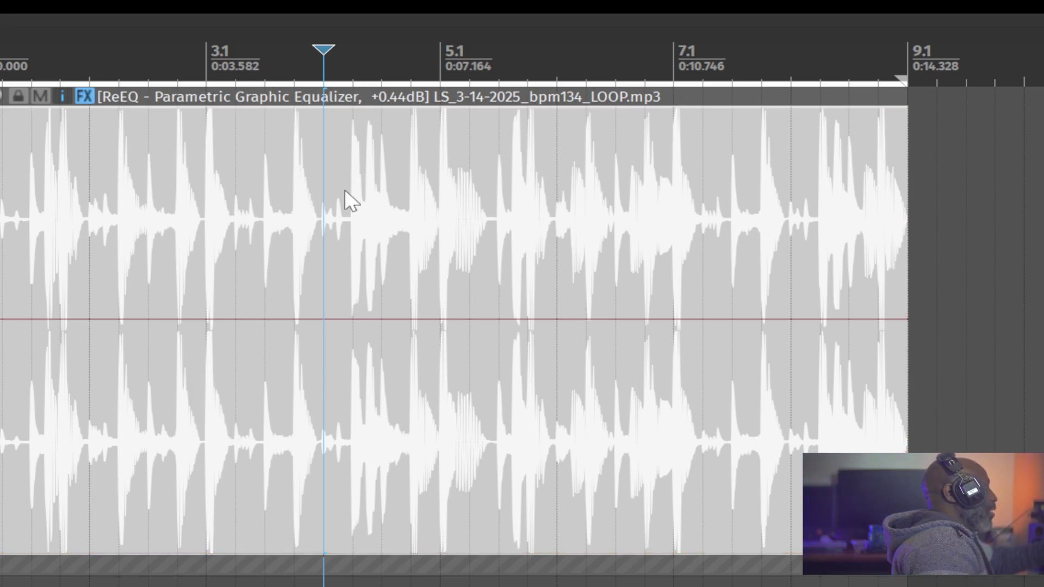
pyautogui.rightClick(339, 231)
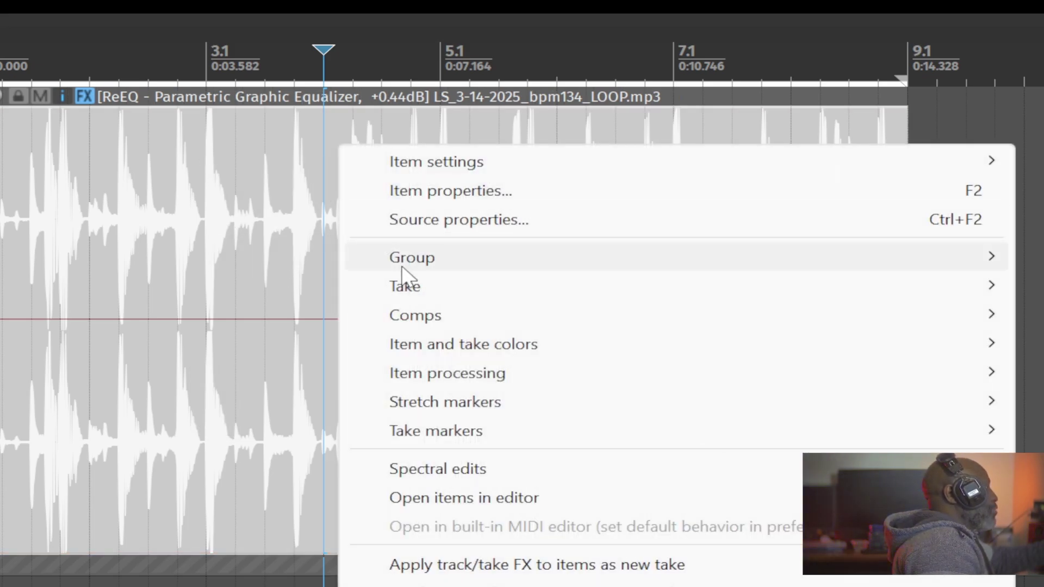
pyautogui.moveTo(402, 260)
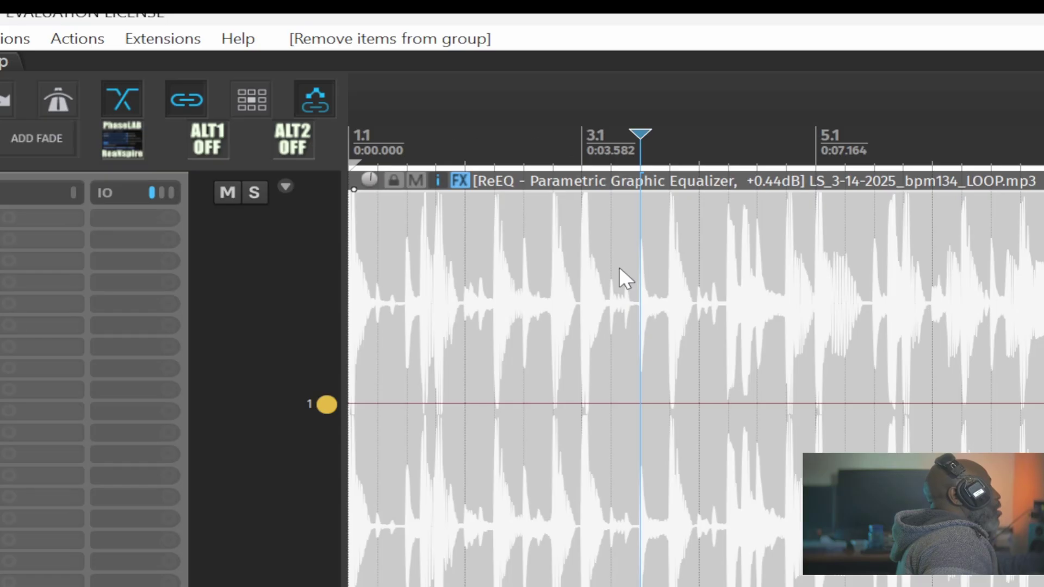
# View the loop item's Media Item Properties and close them without changes.
pyautogui.moveTo(619, 267); pyautogui.dragTo(789, 354)
pyautogui.doubleClick(694, 243)
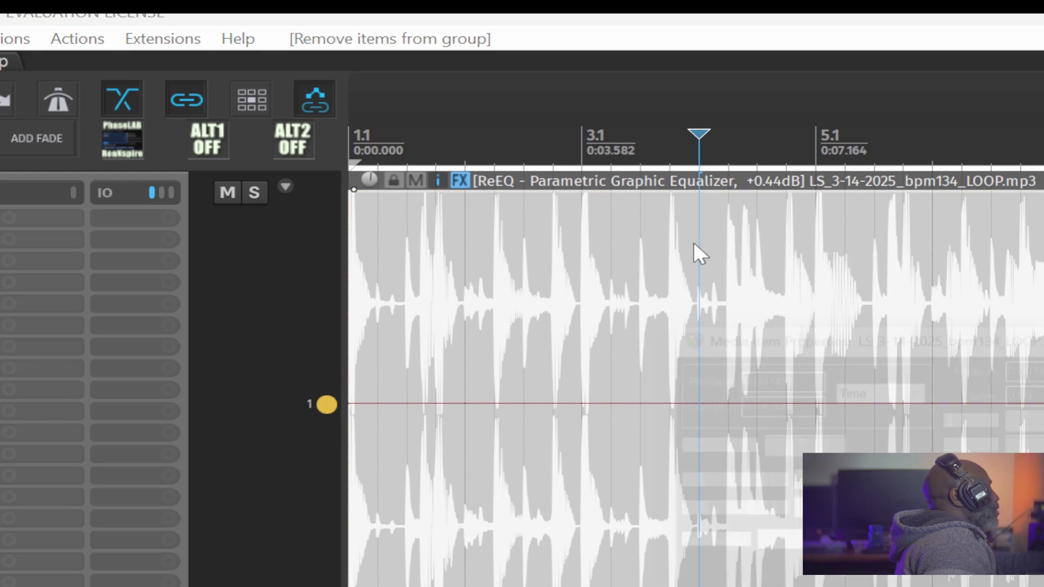
pyautogui.moveTo(740, 293); pyautogui.dragTo(593, 257)
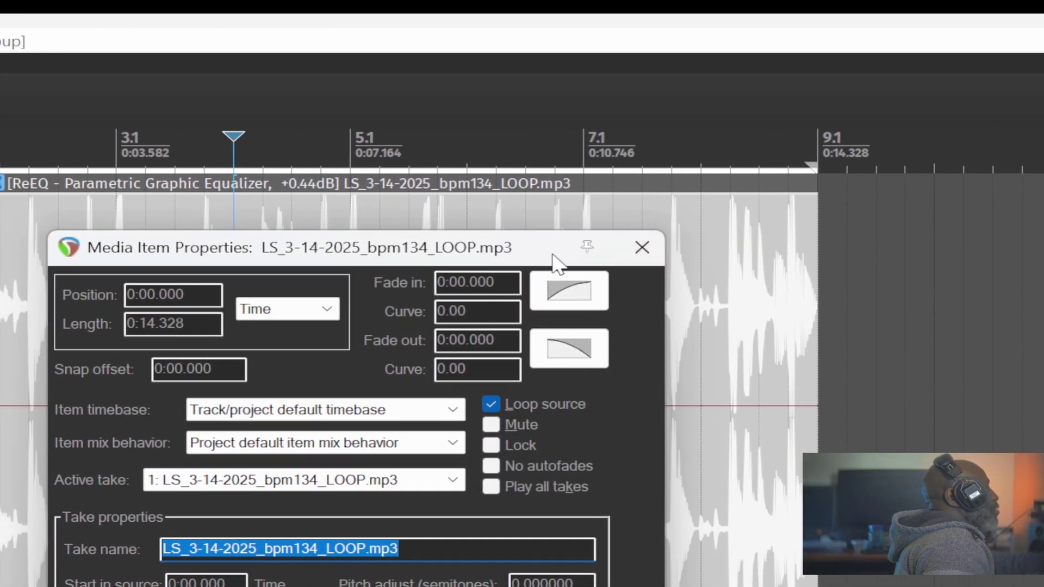
pyautogui.click(641, 247)
# Reopen the loop item's properties and review the available fade-in and fade-out curve shapes.
pyautogui.rightClick(116, 270)
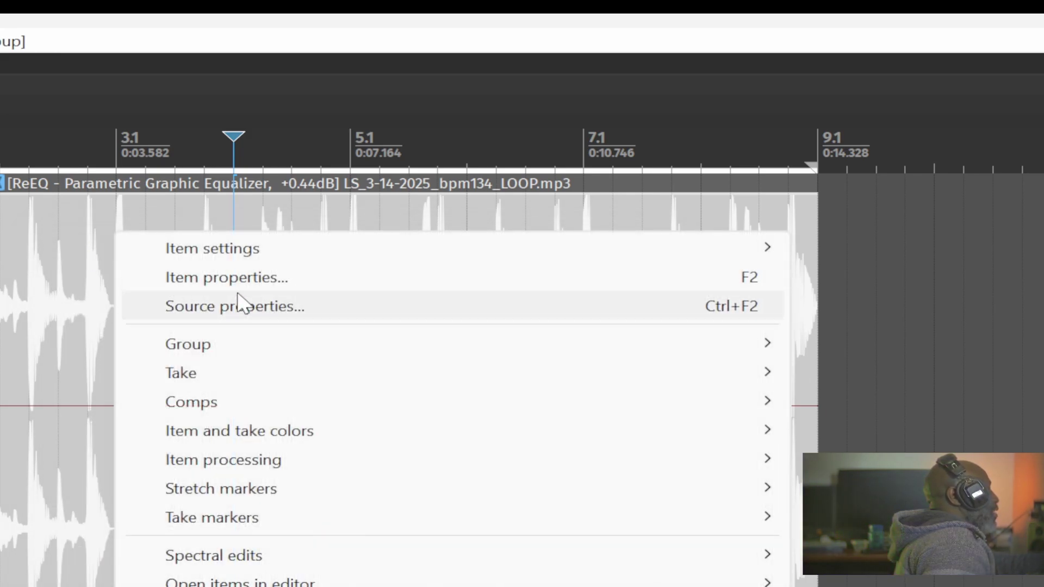
pyautogui.click(745, 279)
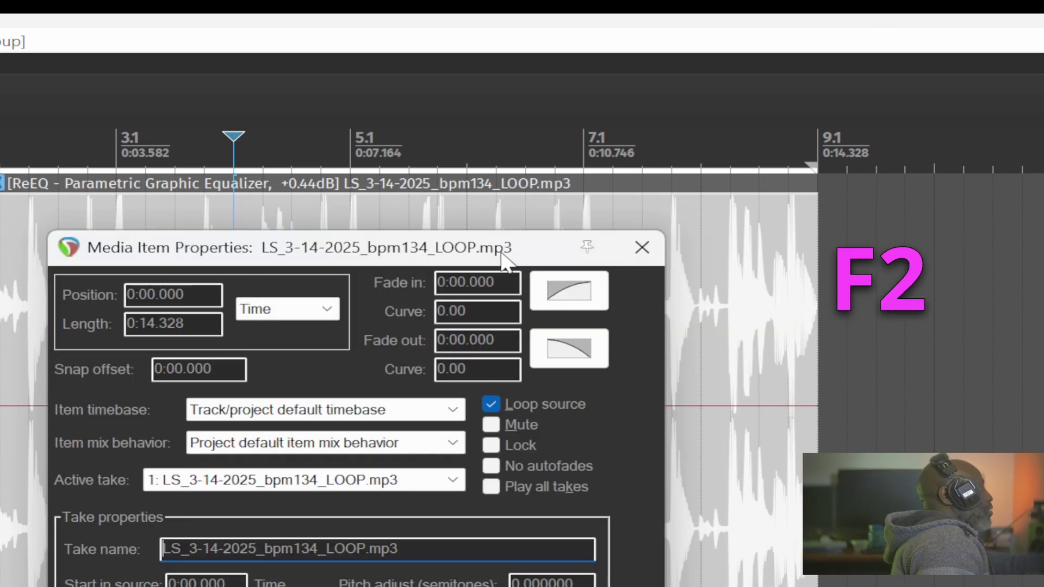
pyautogui.moveTo(451, 255); pyautogui.dragTo(306, 172)
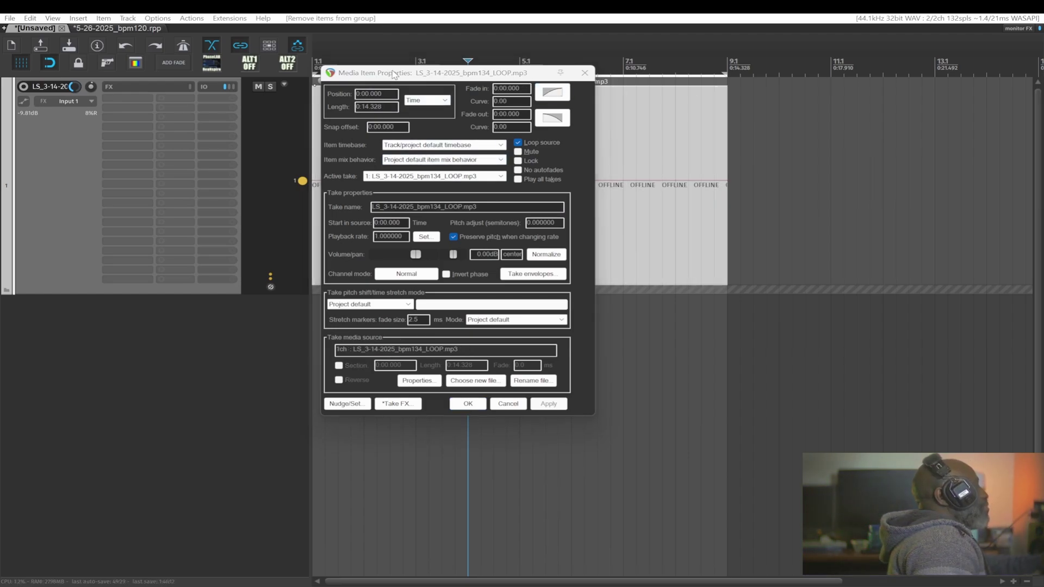
pyautogui.moveTo(394, 73); pyautogui.dragTo(438, 80)
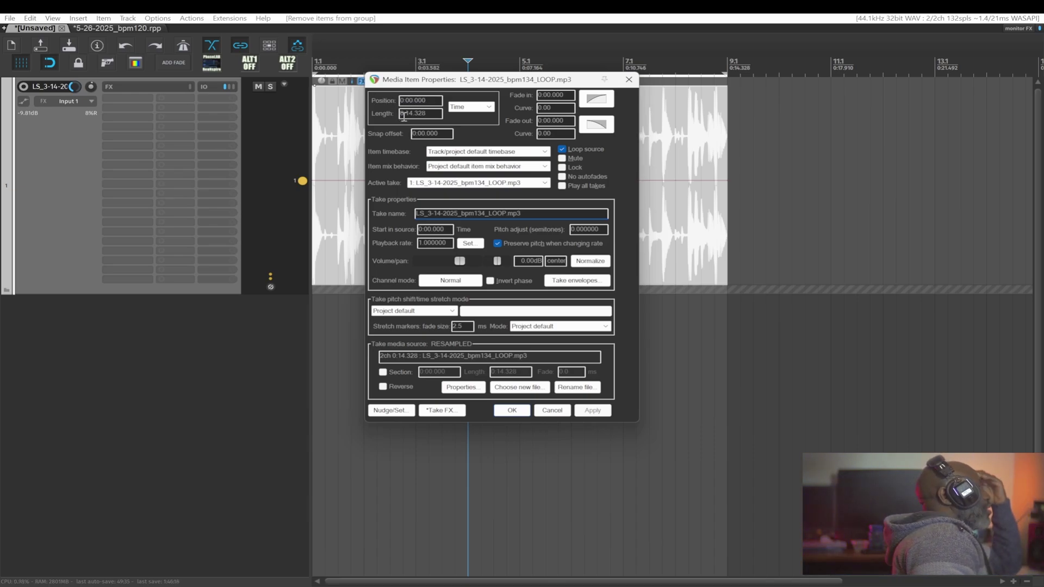
pyautogui.click(596, 98)
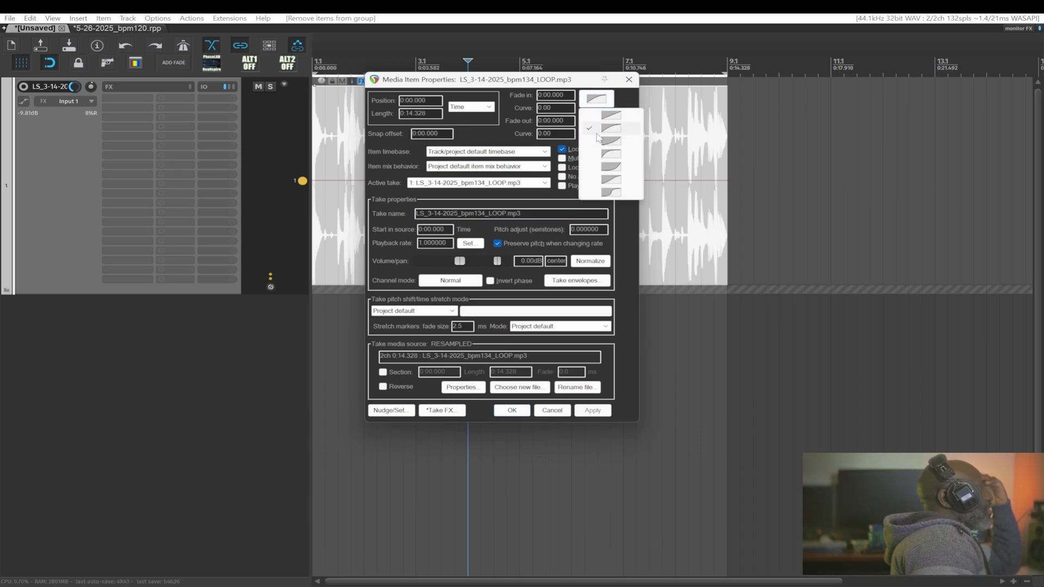
pyautogui.click(505, 128)
pyautogui.click(597, 125)
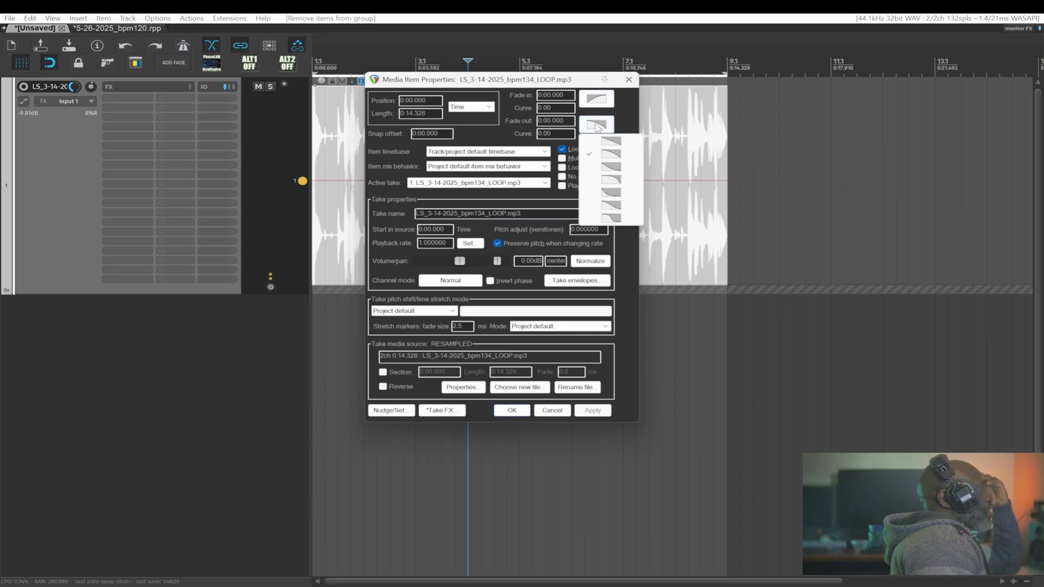
pyautogui.click(606, 104)
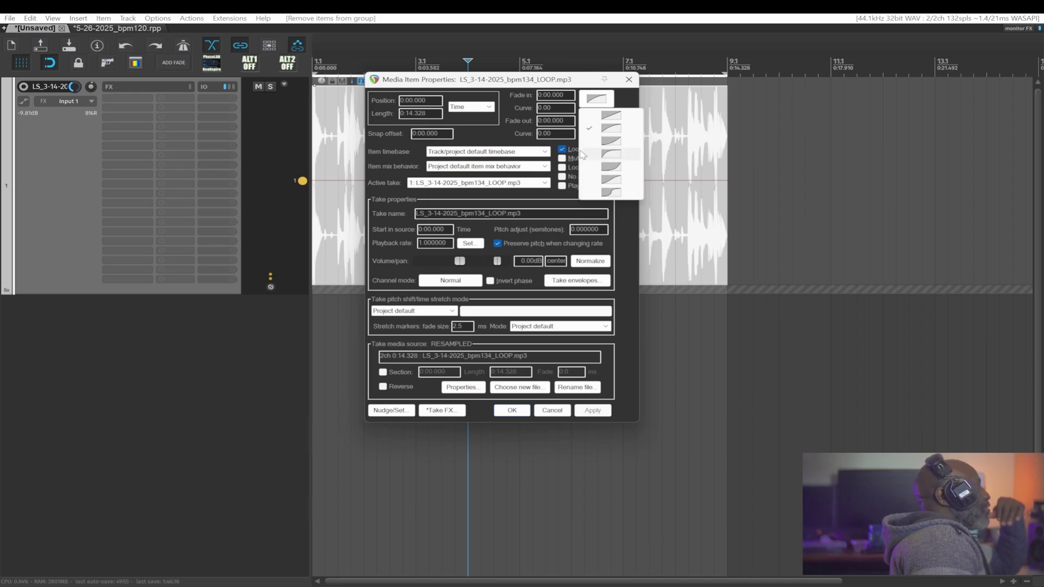
pyautogui.click(521, 124)
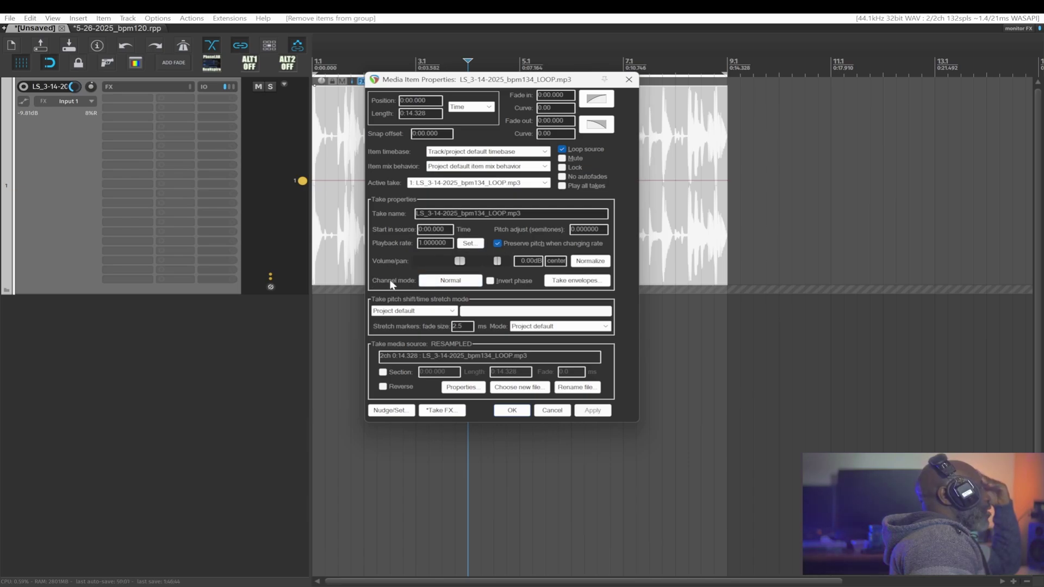
# Review the take's channel mode options, including the Mono (3-128) and Stereo (1-128) choices.
pyautogui.click(451, 281)
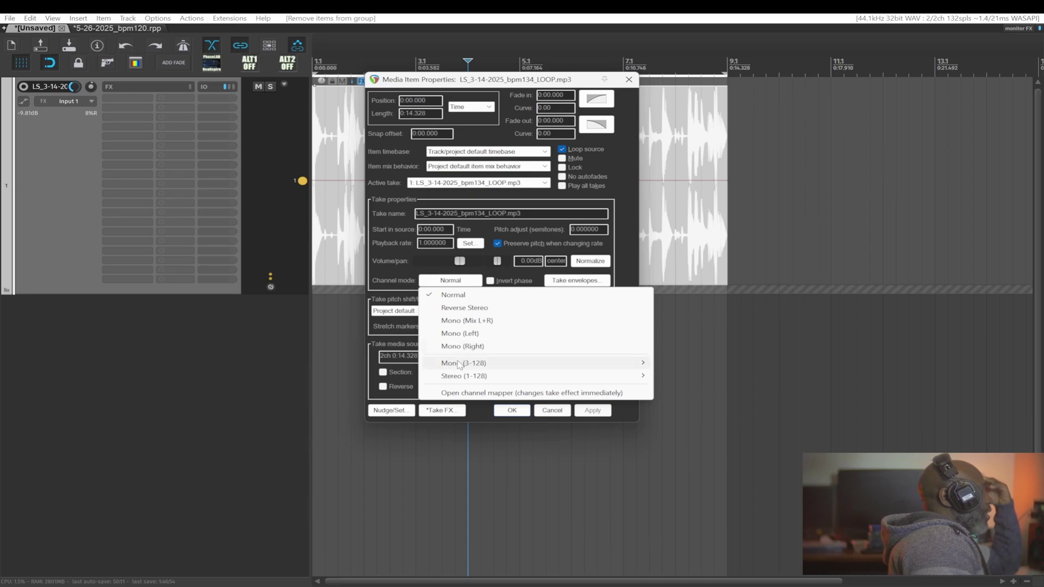
pyautogui.moveTo(447, 368)
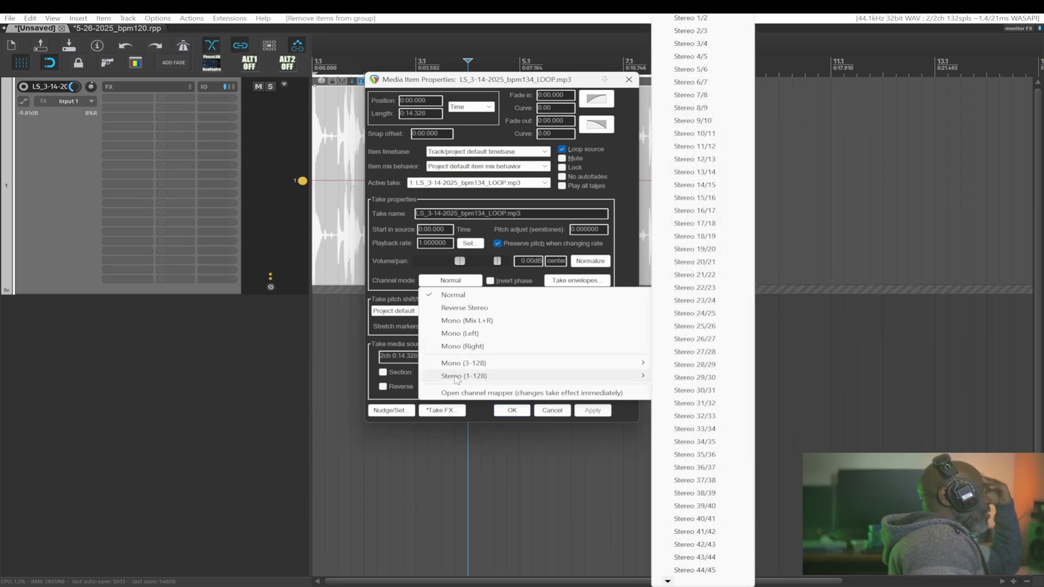
pyautogui.moveTo(517, 370)
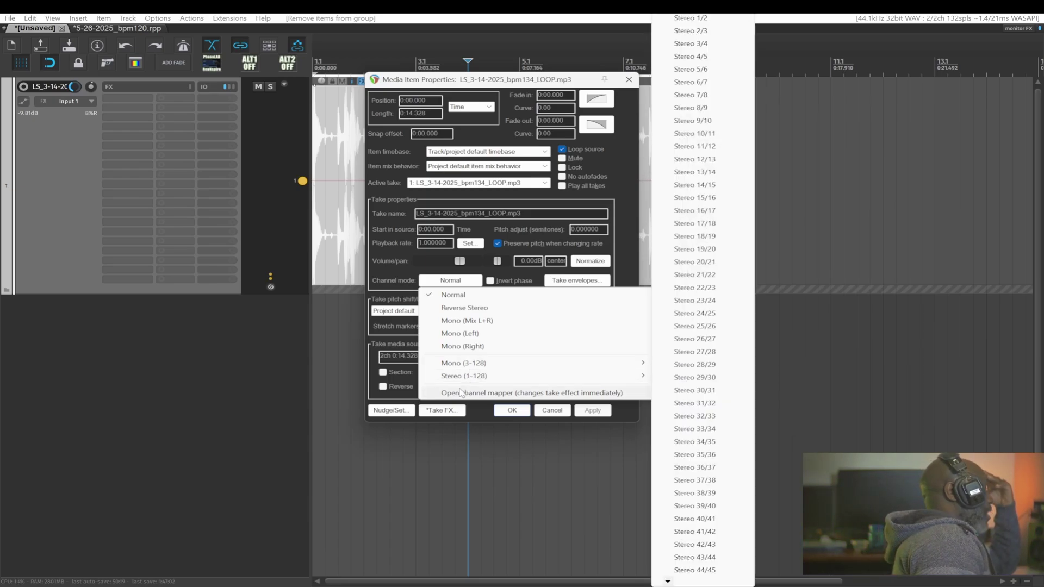
pyautogui.click(459, 262)
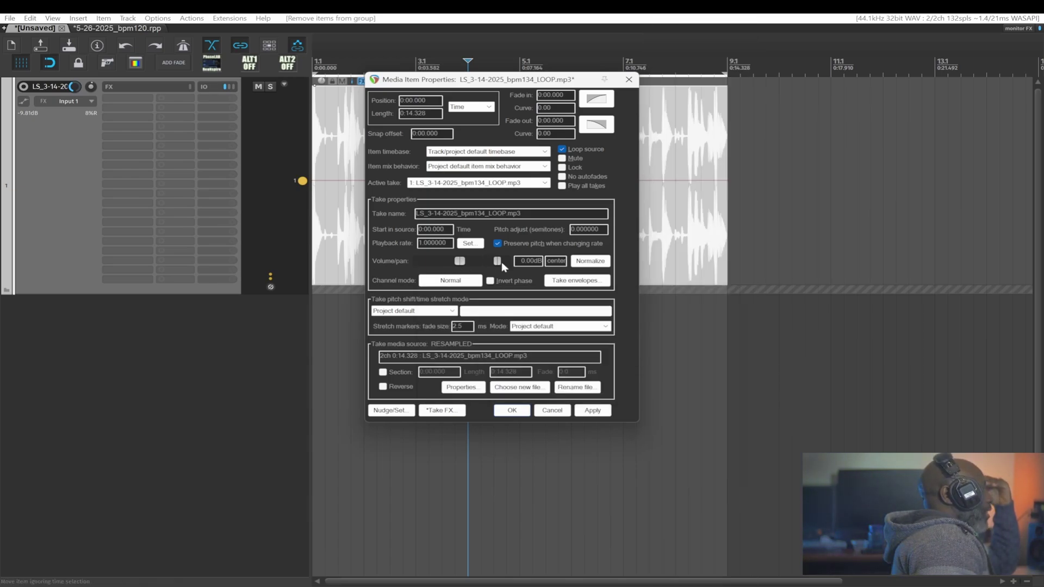
# Look at the take's normalization settings and take envelope options without applying any changes.
pyautogui.click(590, 261)
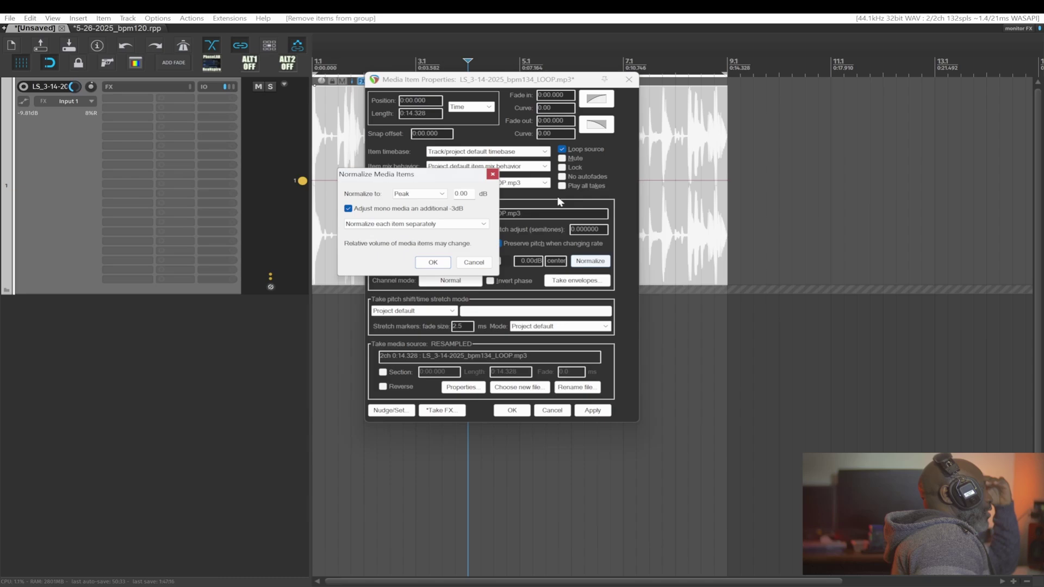
pyautogui.click(492, 174)
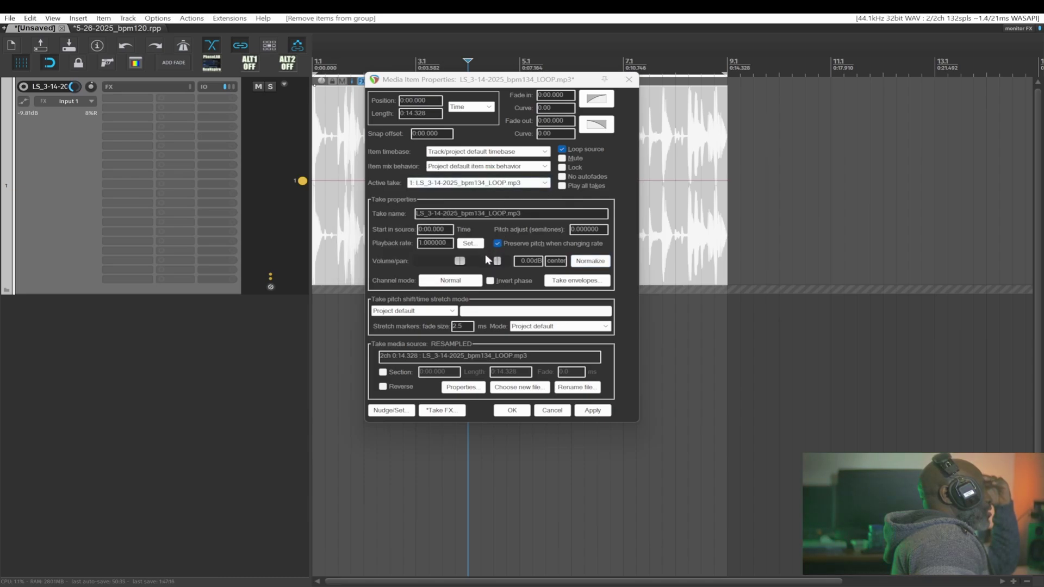
pyautogui.click(571, 282)
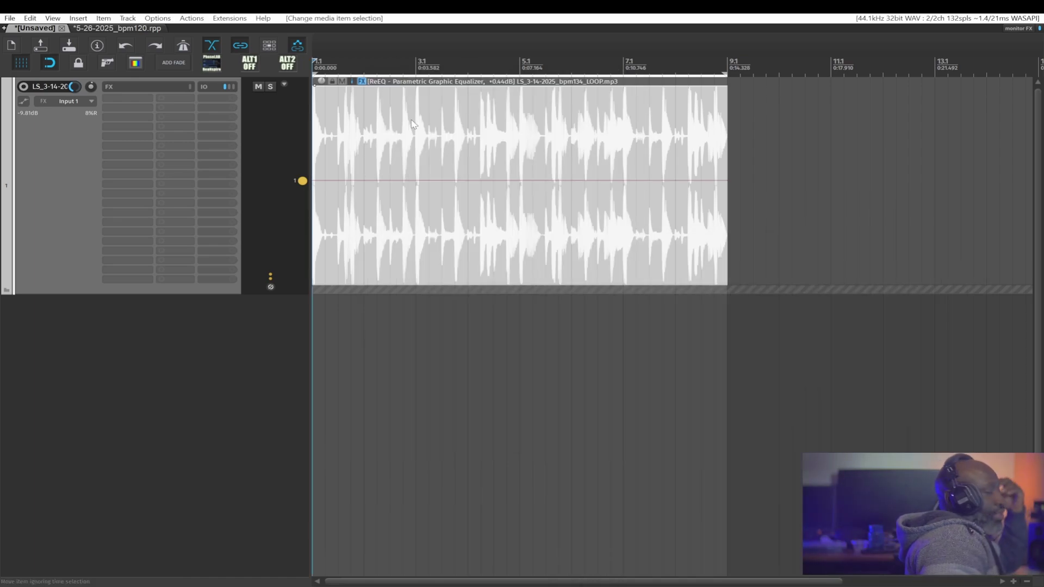
# Play the loop and reverse its active take during playback.
pyautogui.press('space')
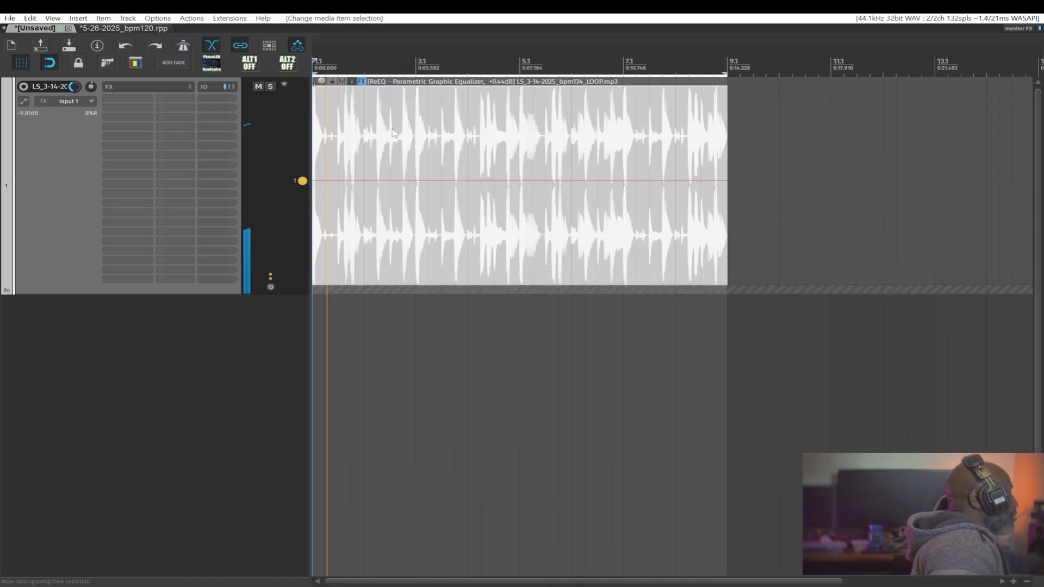
pyautogui.rightClick(388, 109)
pyautogui.moveTo(422, 112)
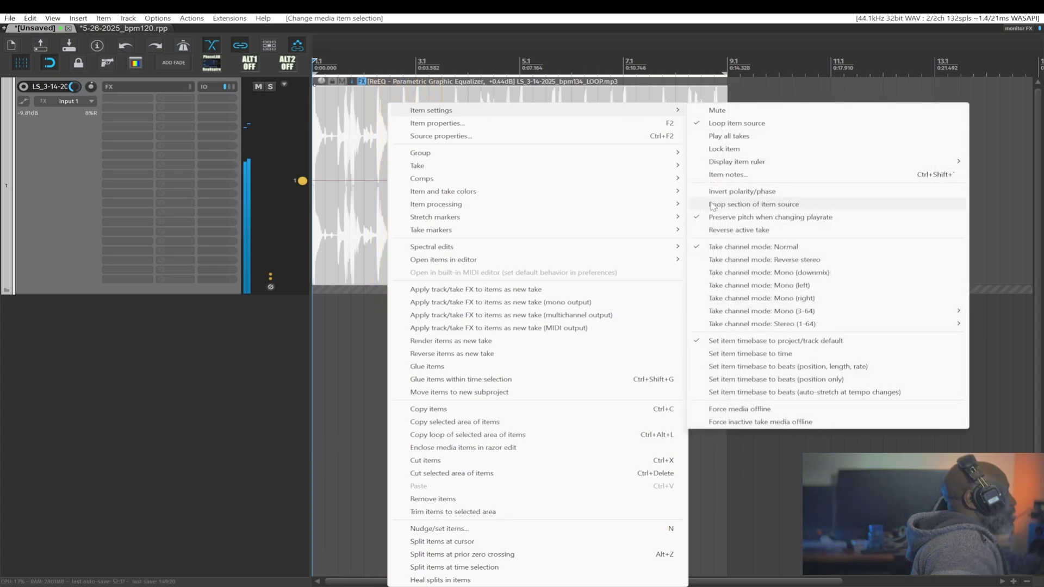
pyautogui.click(721, 230)
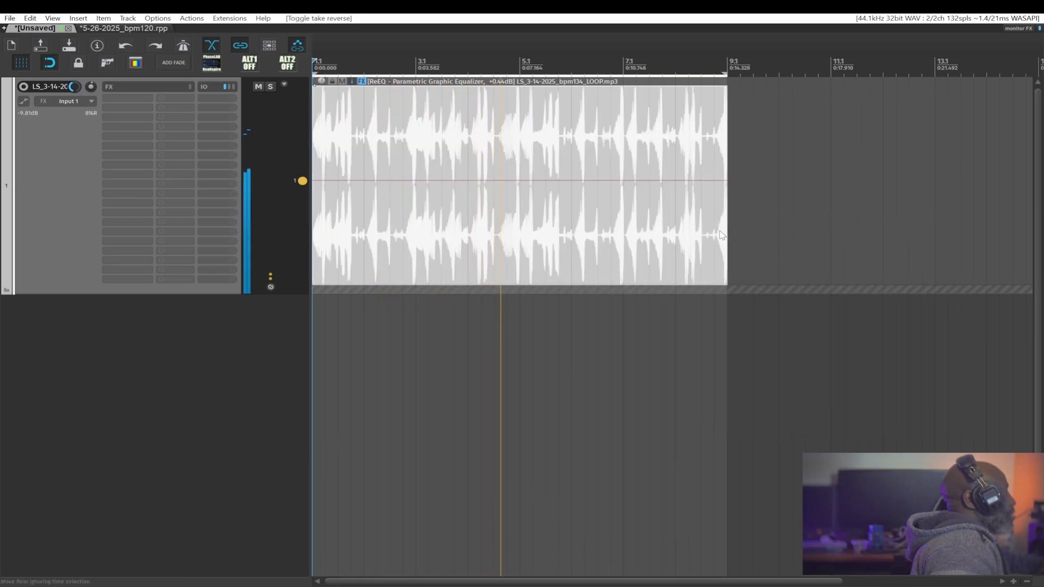
# Turn off Reverse in the loop item's properties and accept the change.
pyautogui.doubleClick(506, 140)
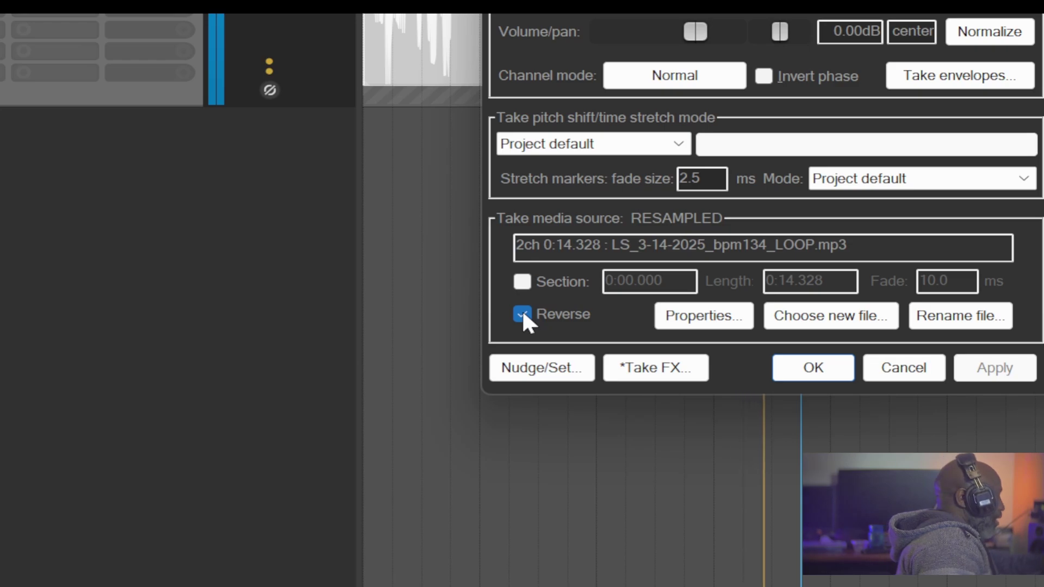
pyautogui.click(523, 314)
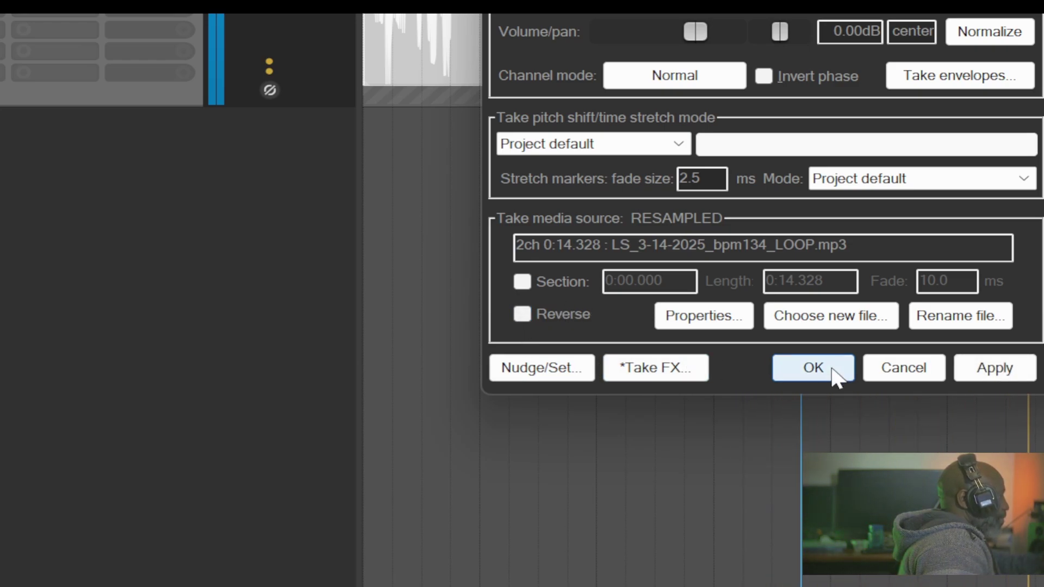
pyautogui.click(814, 368)
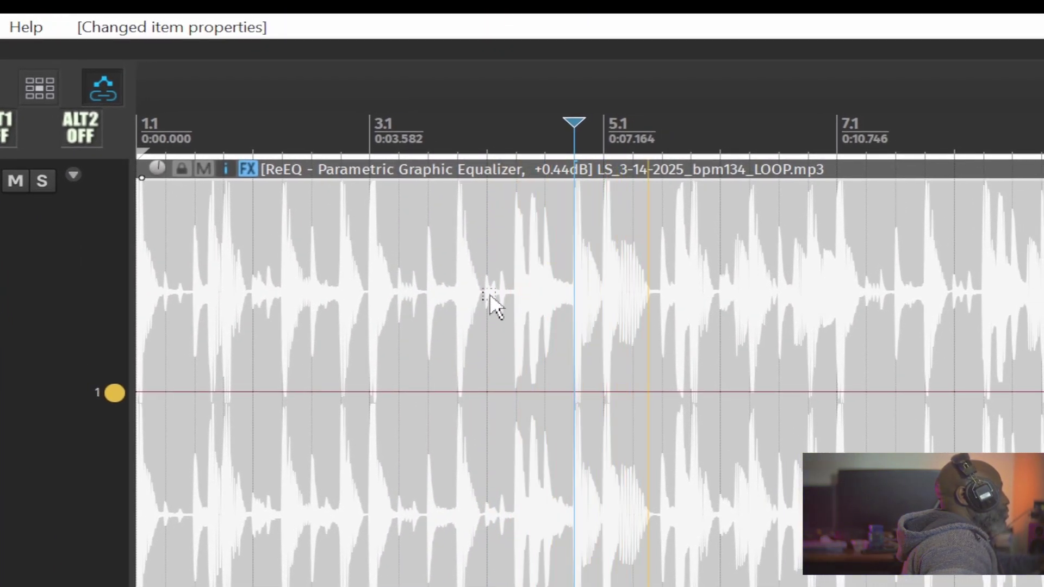
# Try a pitch adjustment of -12 semitones on the loop in its item properties during playback, and undo it.
pyautogui.rightClick(489, 295)
pyautogui.click(402, 262)
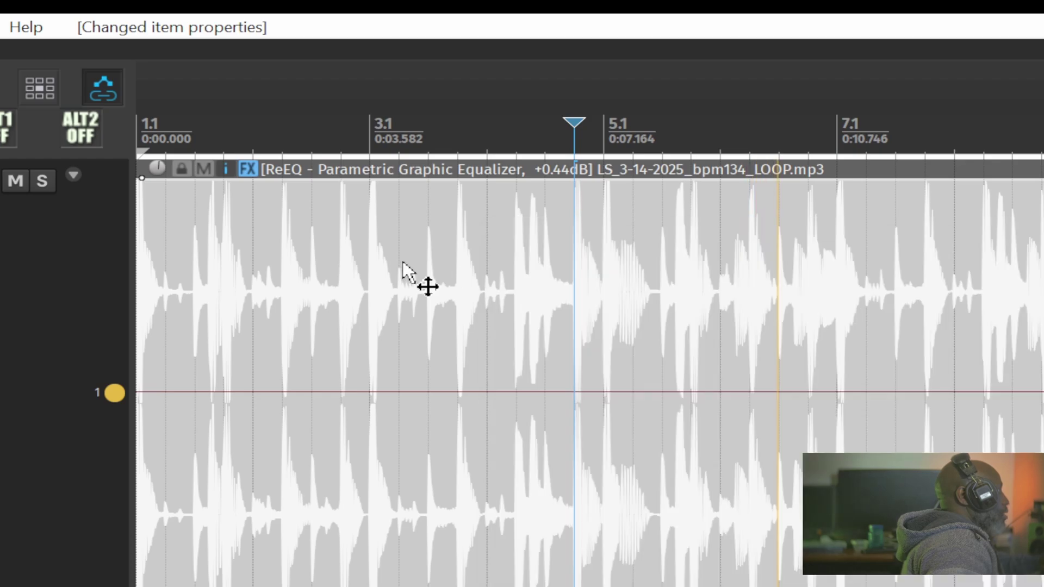
pyautogui.doubleClick(403, 262)
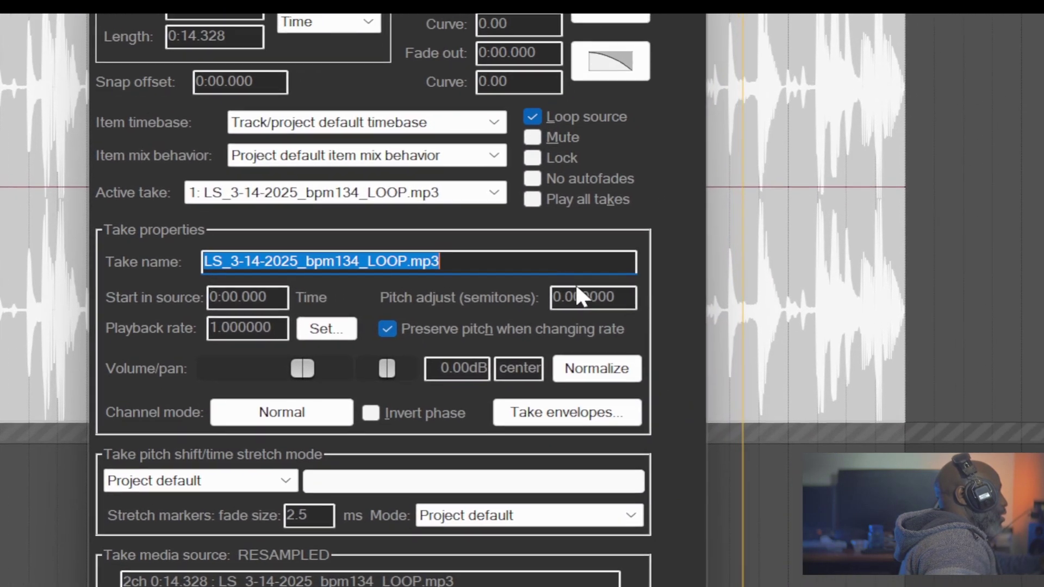
pyautogui.doubleClick(590, 298)
pyautogui.write('-')
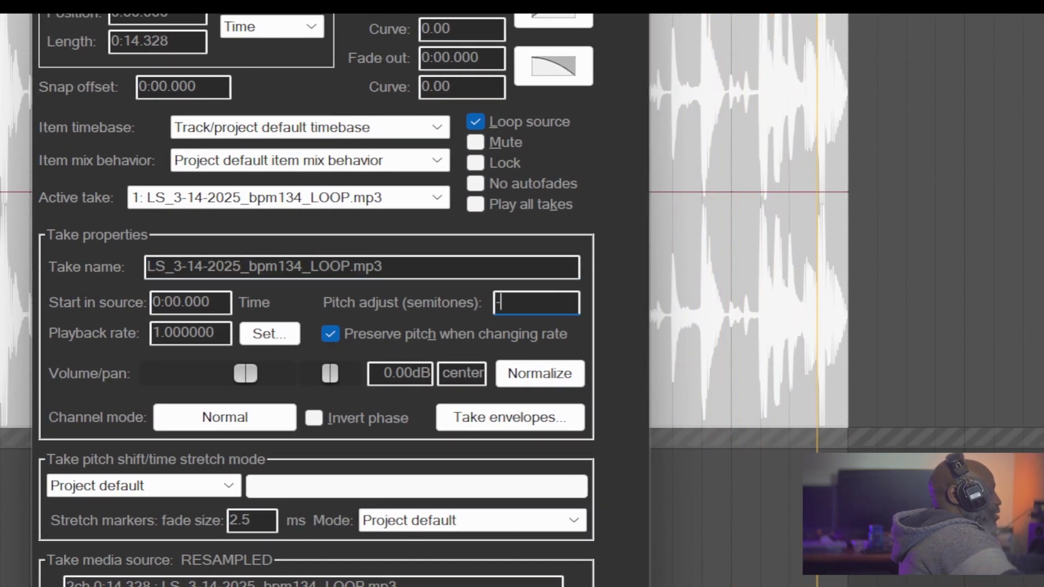
pyautogui.write('12')
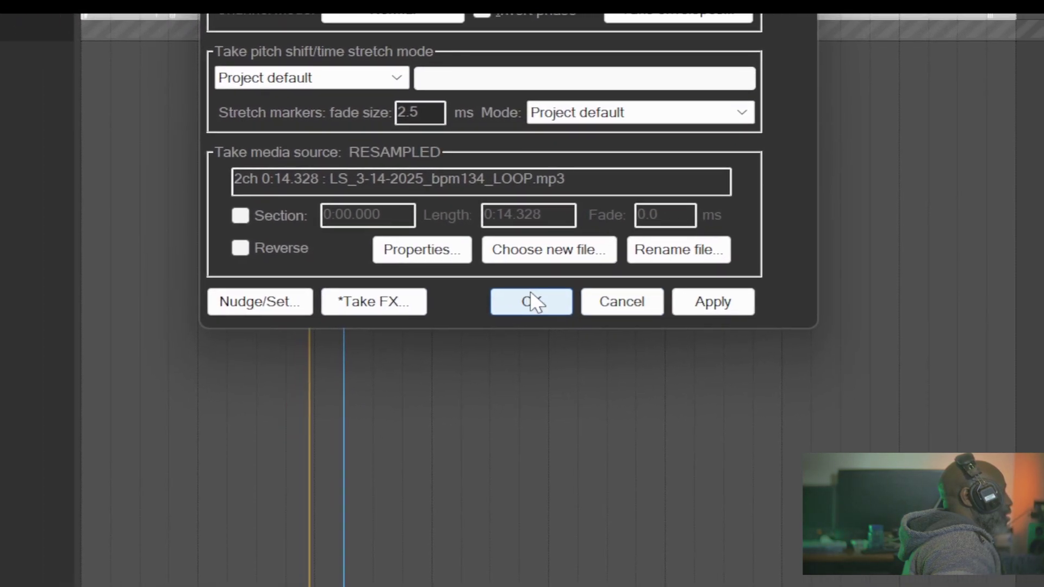
pyautogui.click(532, 302)
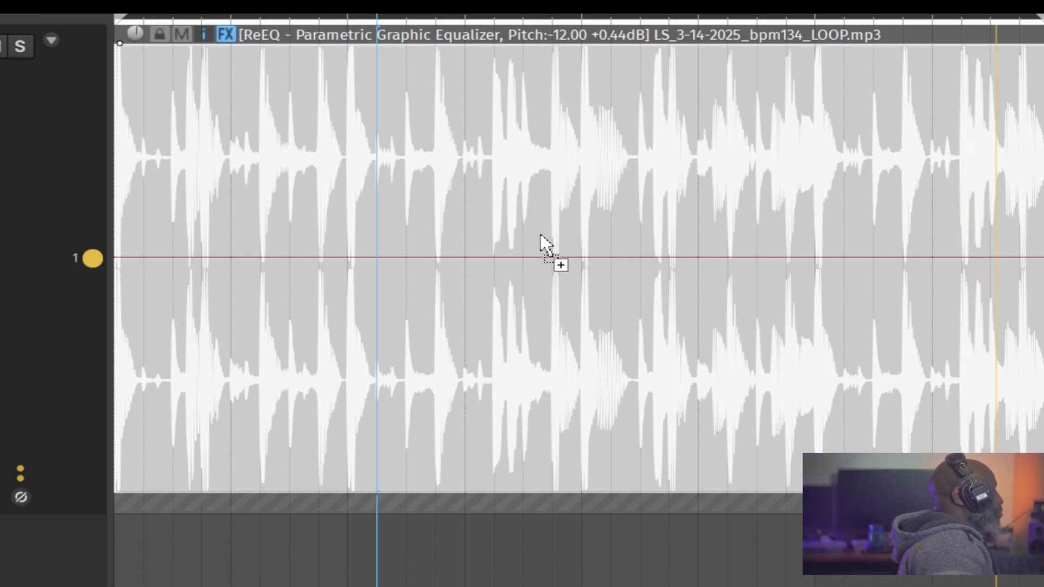
pyautogui.hotkey('ctrl', 'z')
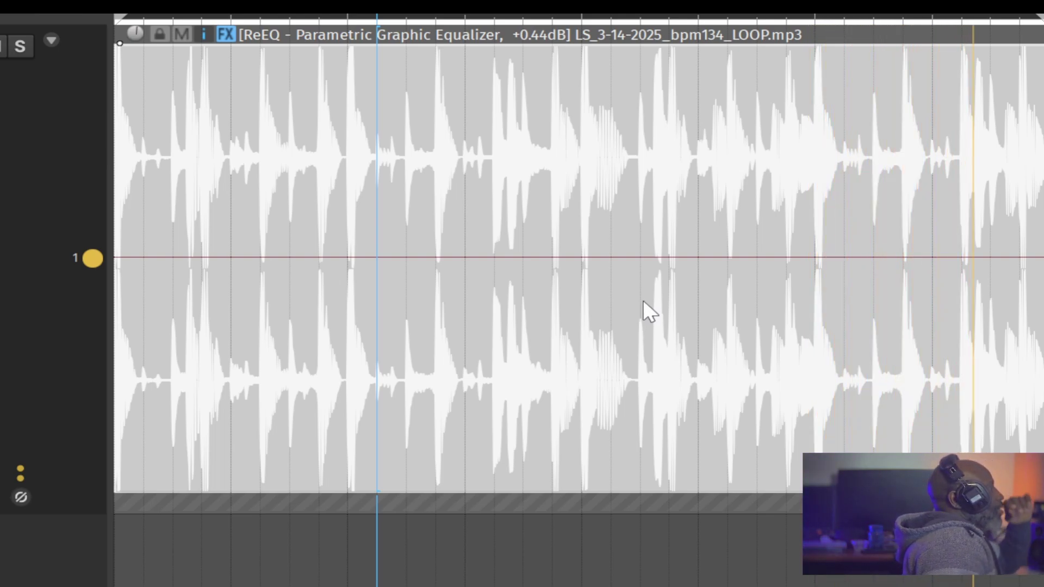
pyautogui.rightClick(595, 301)
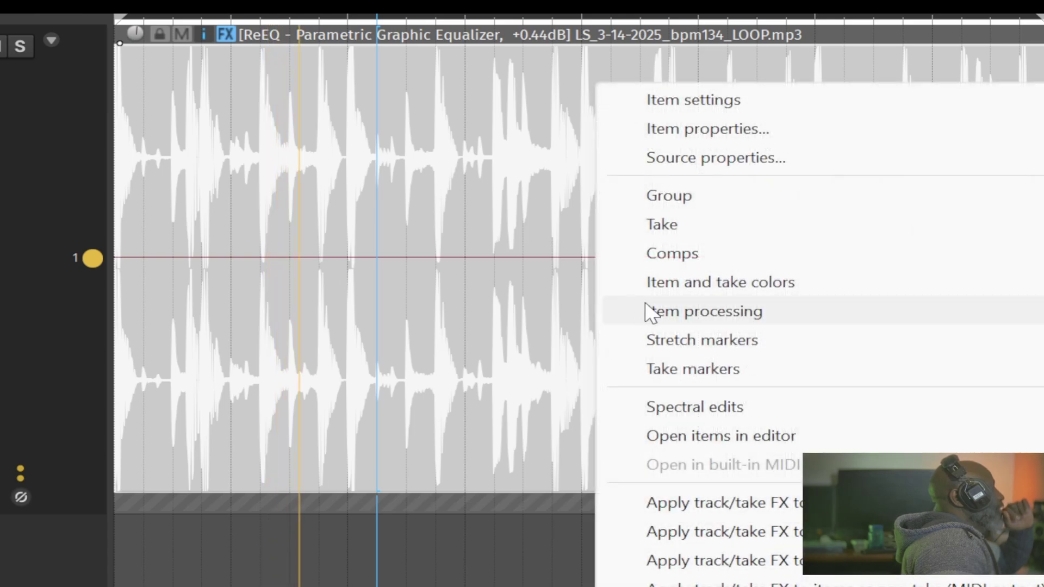
pyautogui.moveTo(706, 95)
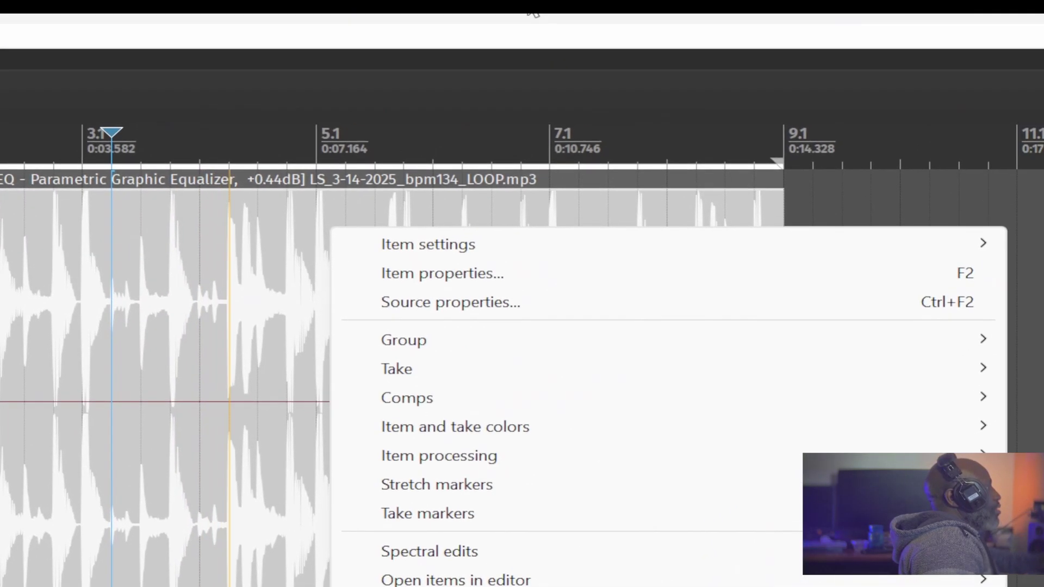
pyautogui.click(531, 15)
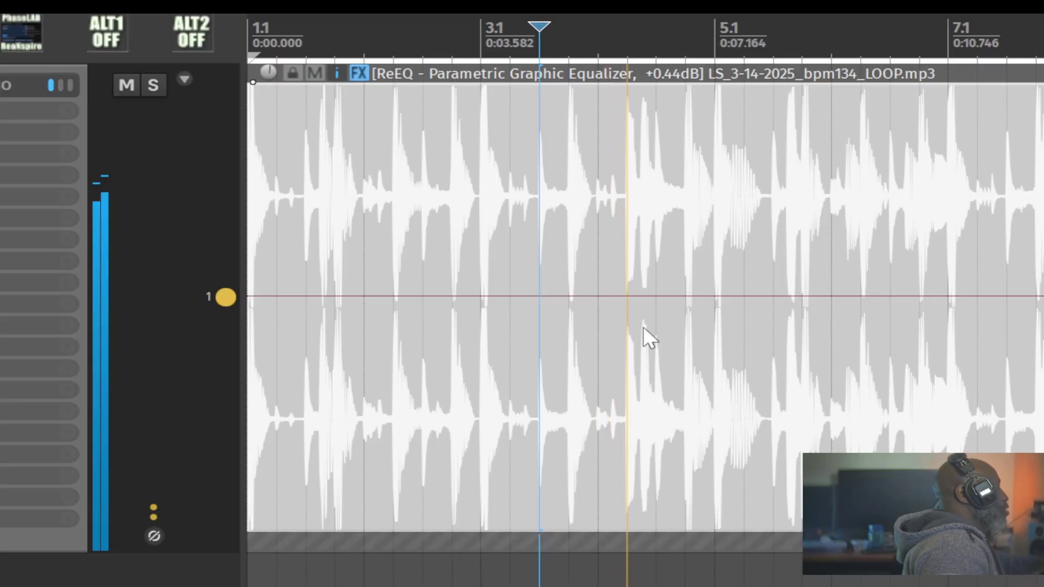
# Try a playback rate of 0.5 on the loop with pitch preserved, undo the change, and stop playback.
pyautogui.rightClick(249, 486)
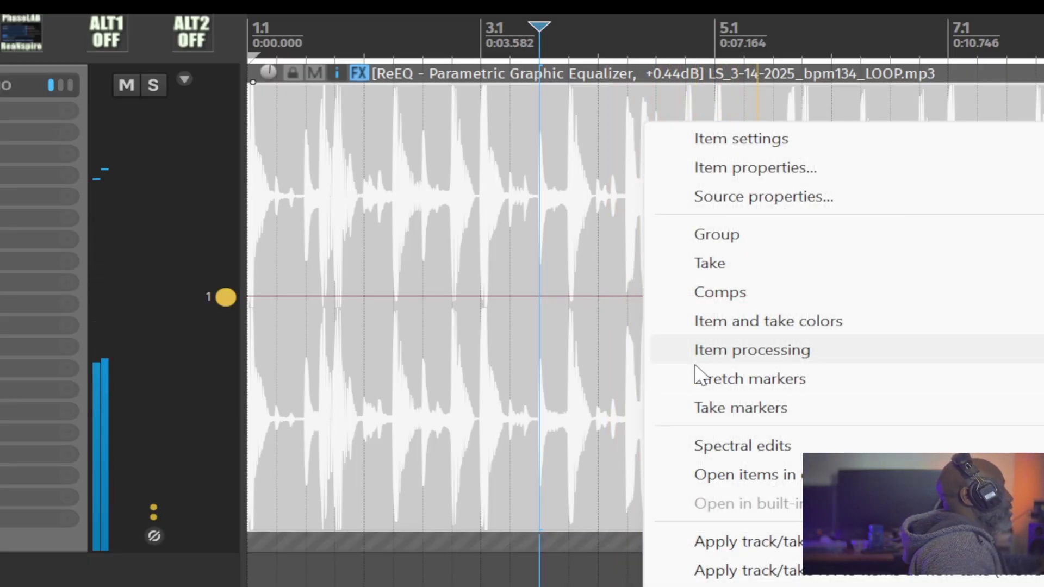
pyautogui.doubleClick(483, 323)
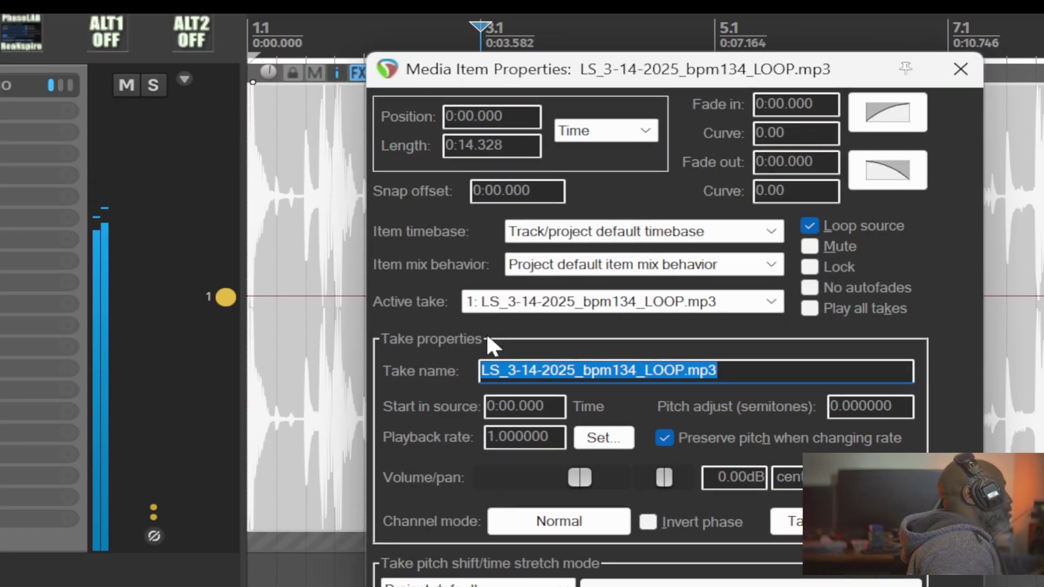
pyautogui.doubleClick(519, 438)
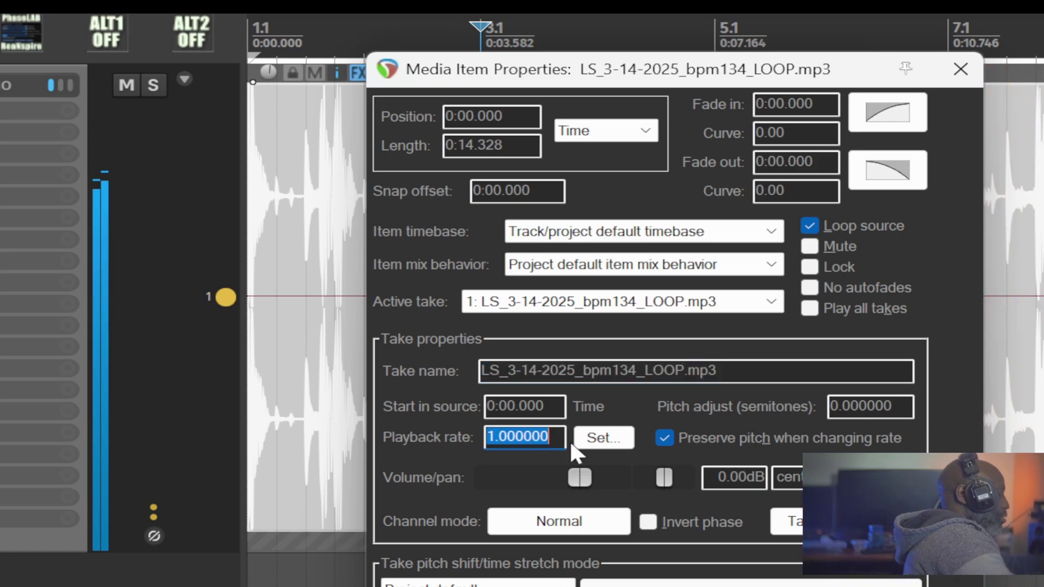
pyautogui.write('.5')
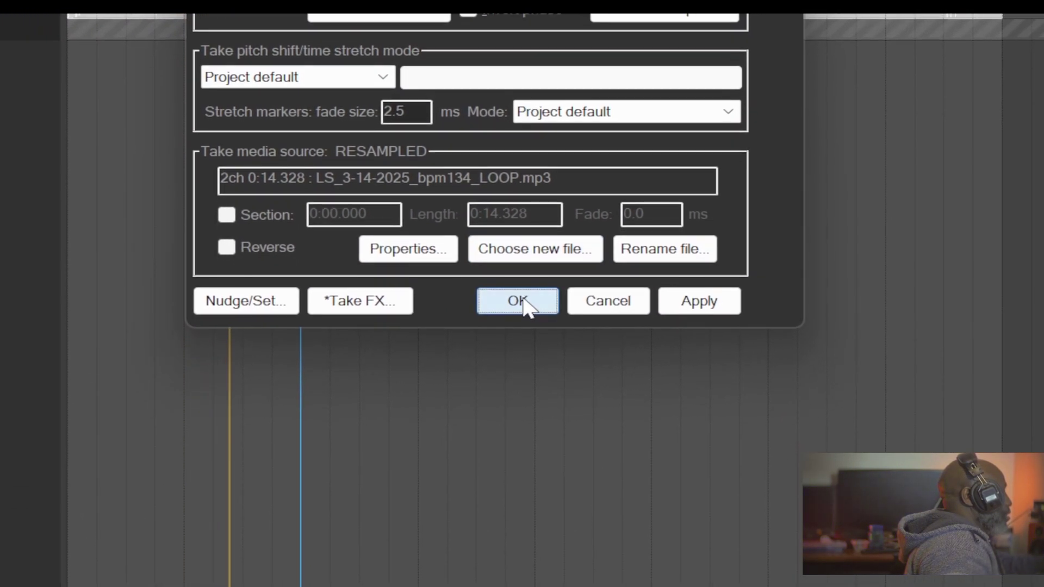
pyautogui.click(527, 305)
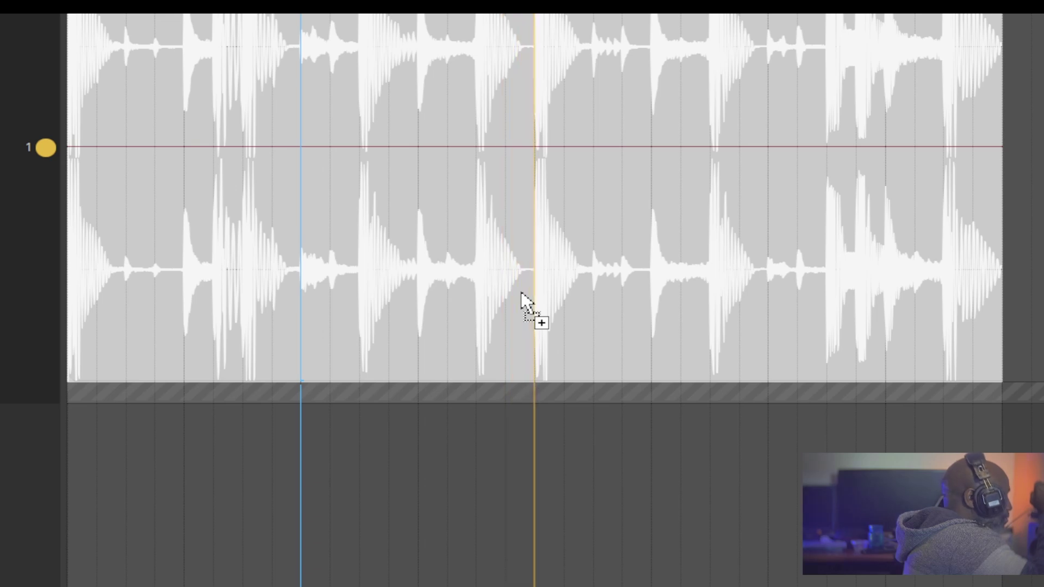
pyautogui.hotkey('ctrl', 'z')
pyautogui.press('space')
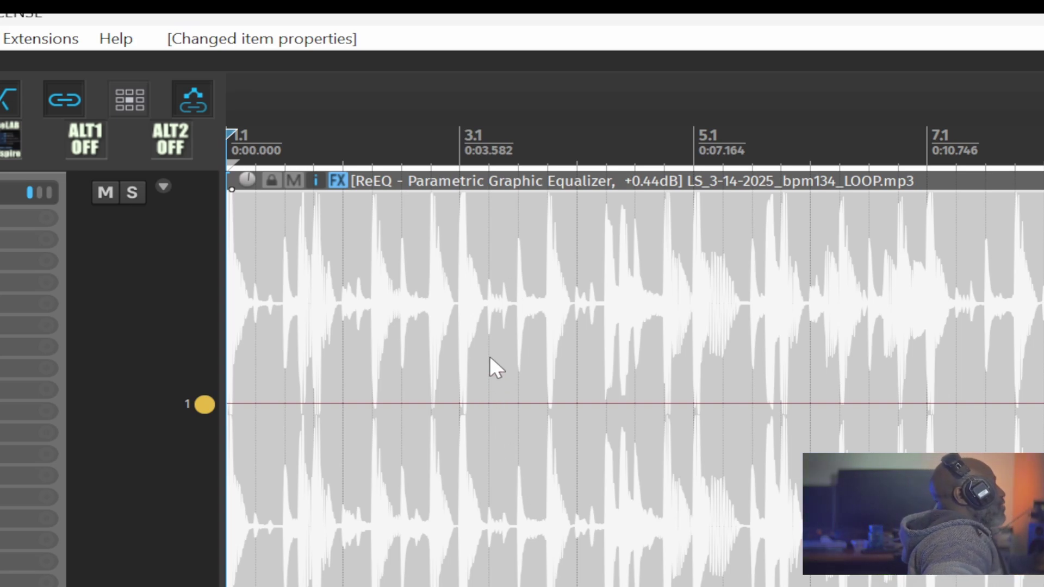
# Set the loop's pitch adjustment to -12 semitones and its playback rate to 0.5, and accept the item properties.
pyautogui.rightClick(469, 328)
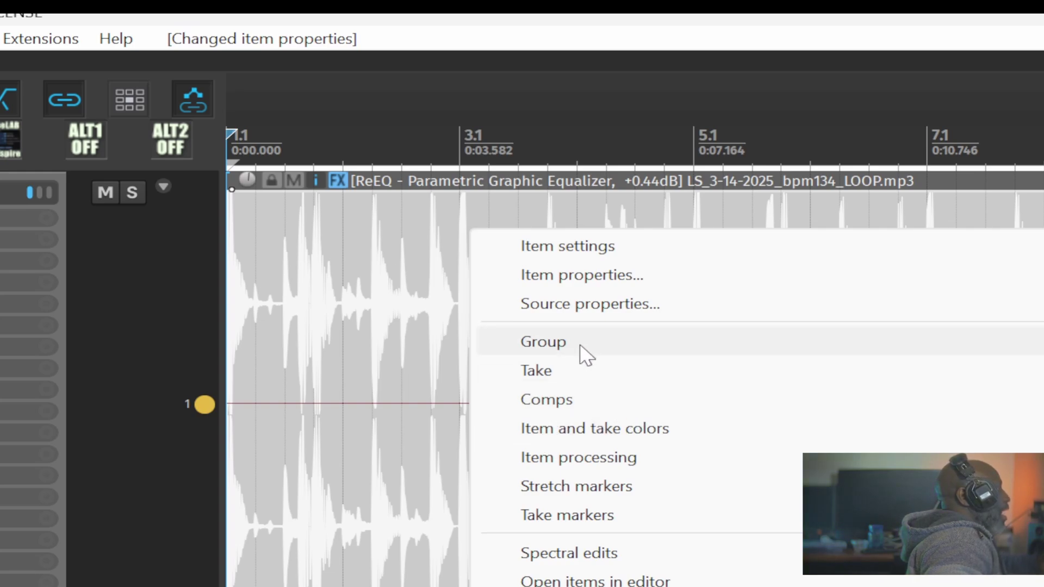
pyautogui.click(338, 415)
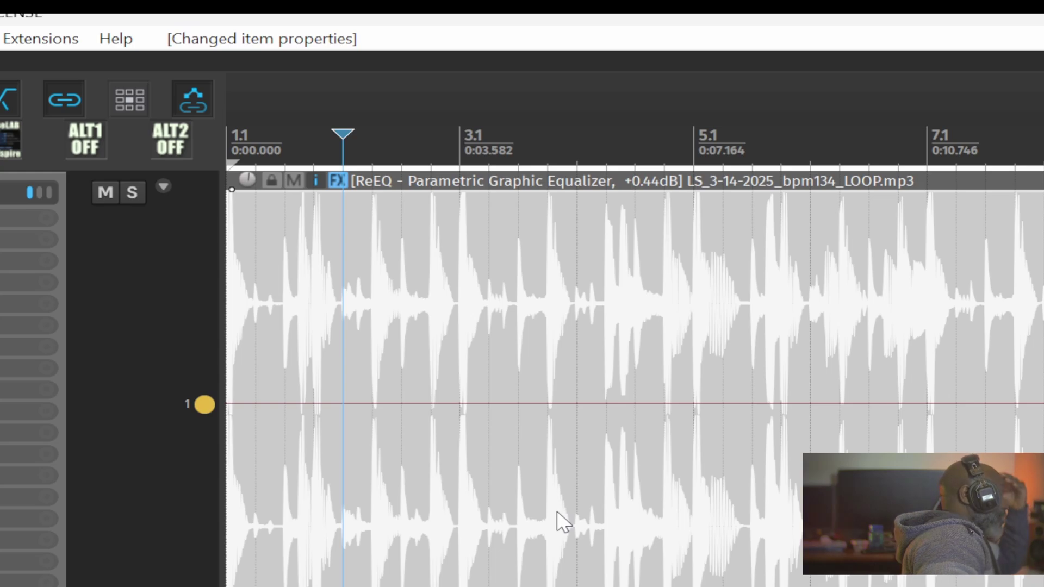
pyautogui.doubleClick(549, 490)
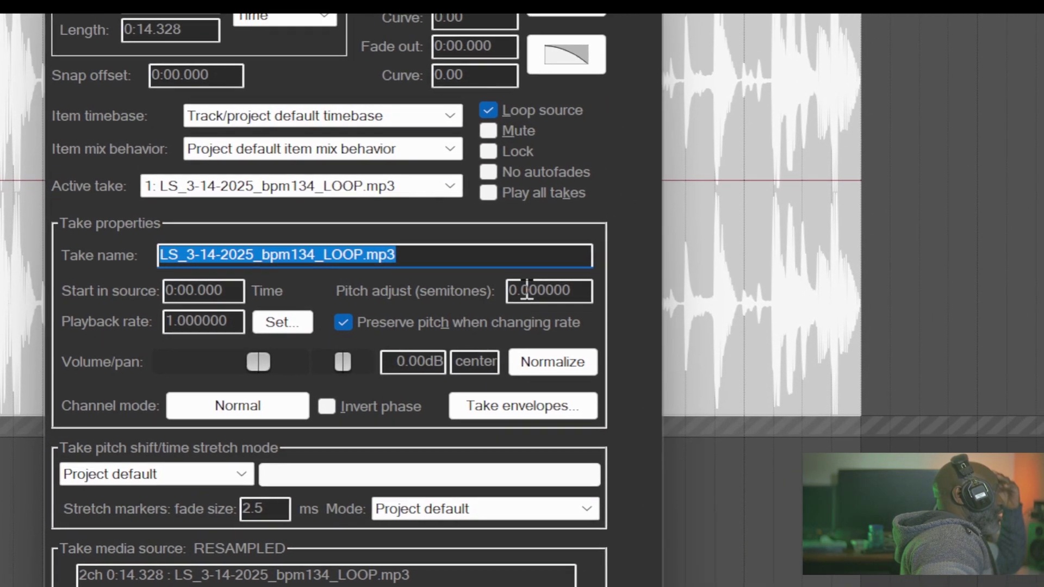
pyautogui.doubleClick(827, 513)
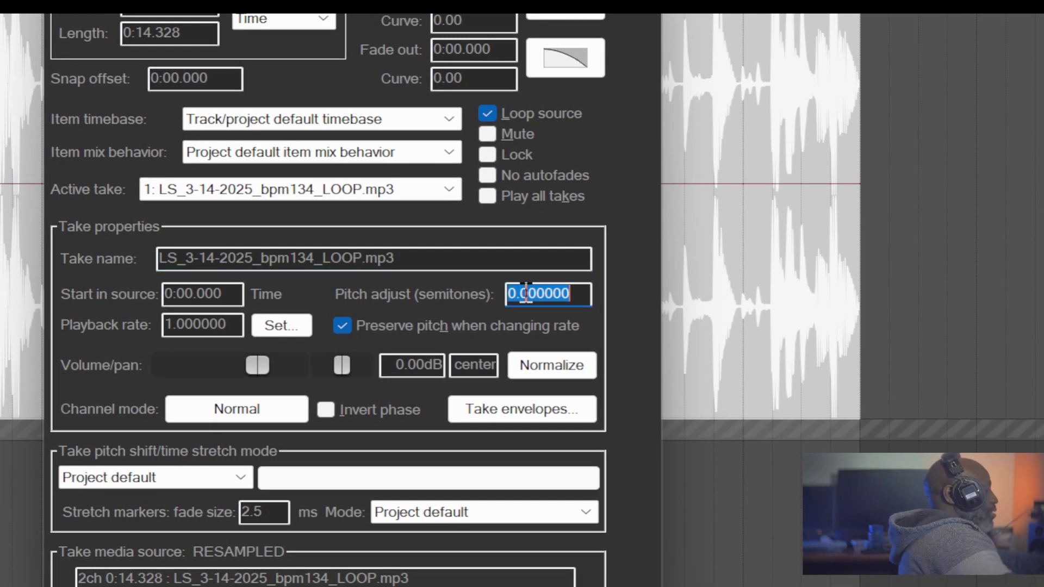
pyautogui.write('-12')
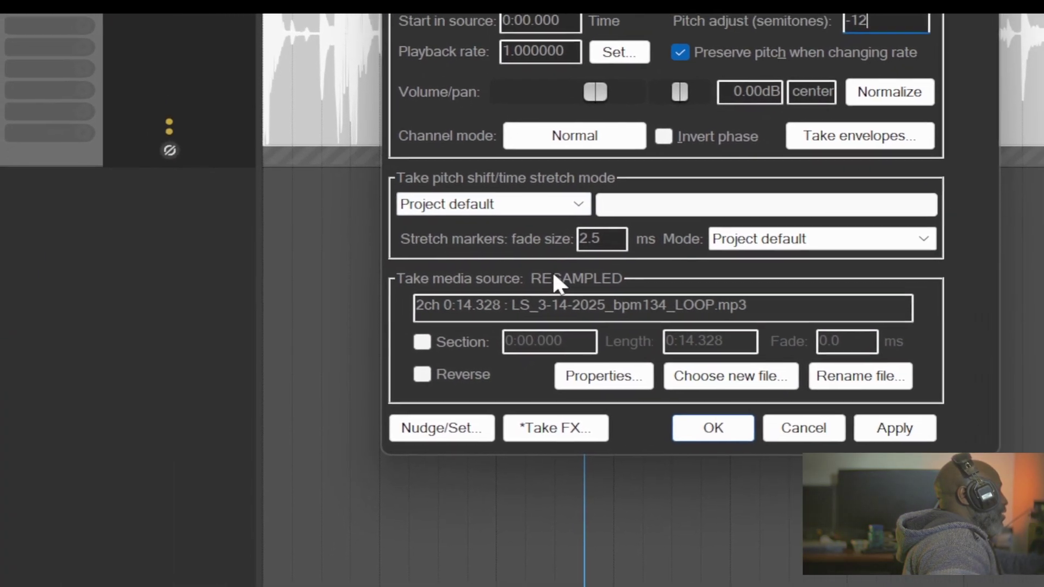
pyautogui.doubleClick(521, 50)
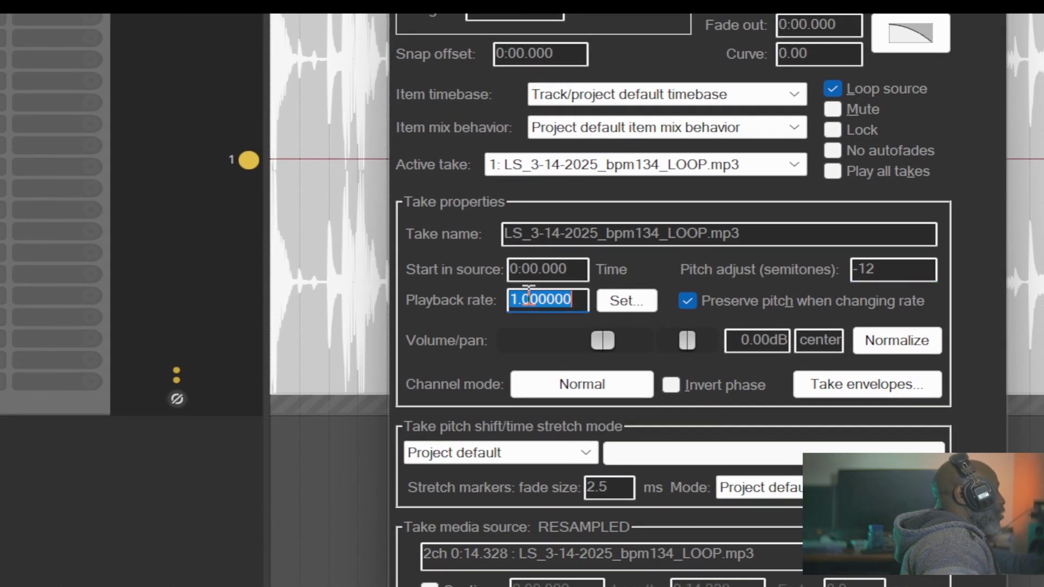
pyautogui.write('.5')
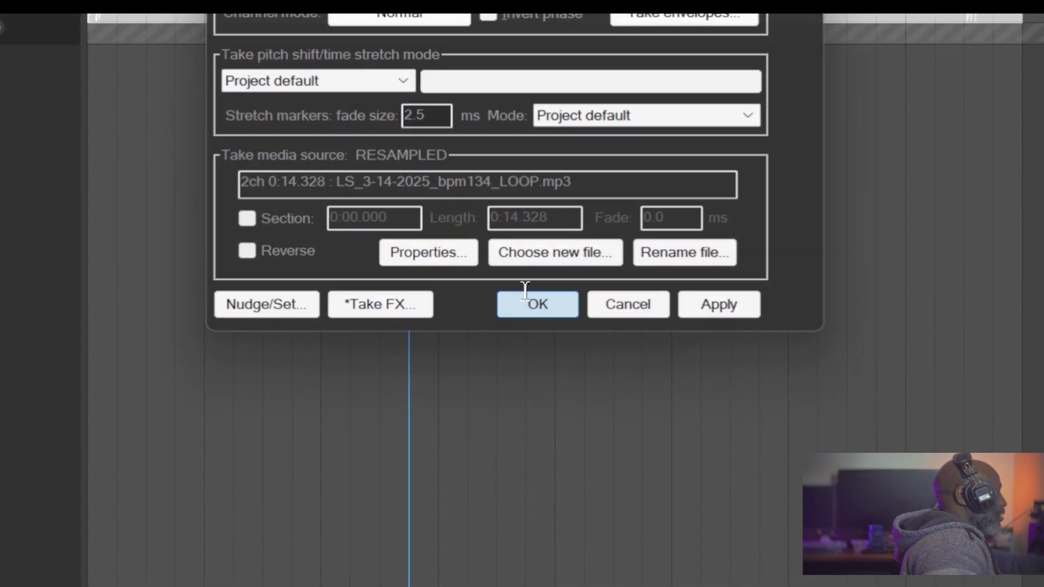
pyautogui.click(582, 333)
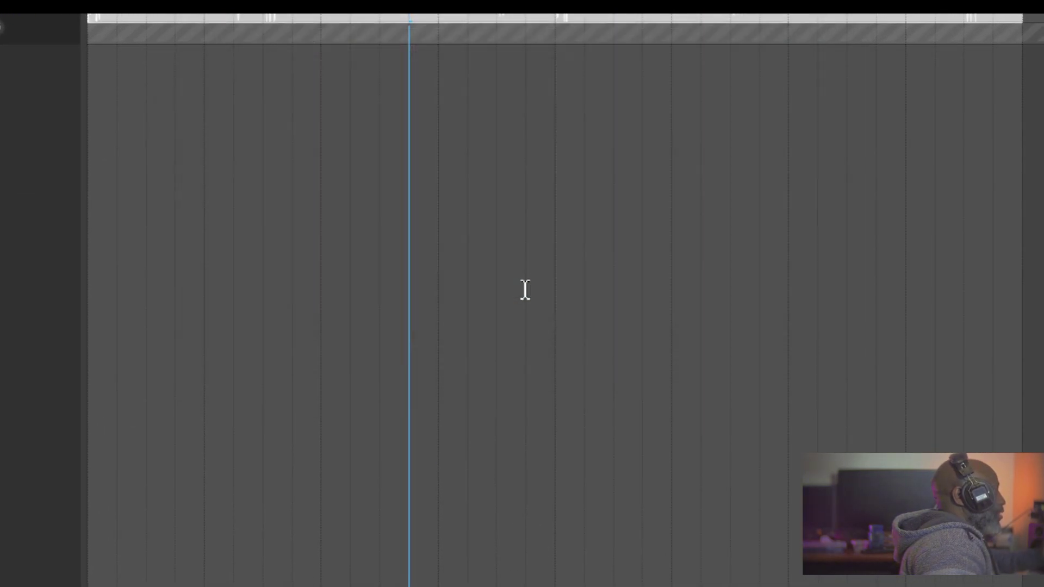
# Play the slowed, pitched-down loop from the project start, stop it, and undo the pitch and rate changes.
pyautogui.press('Home')
pyautogui.press('space')
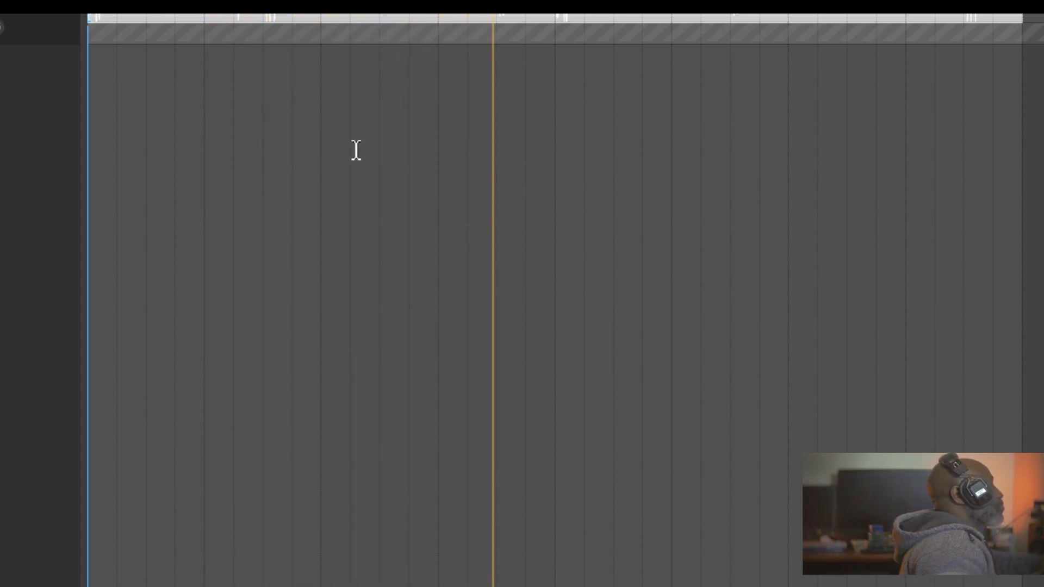
pyautogui.press('space')
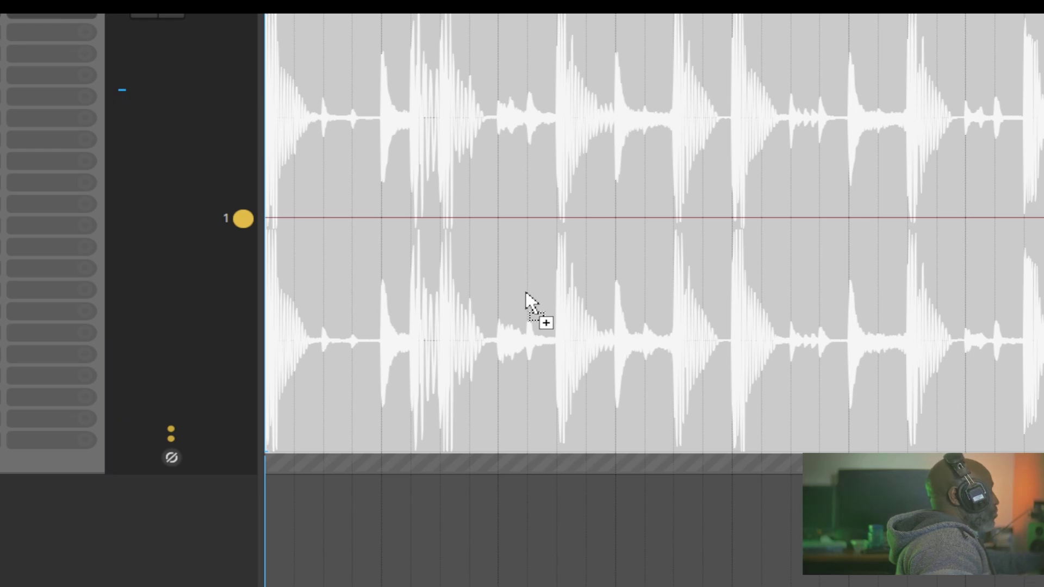
pyautogui.hotkey('ctrl', 'z')
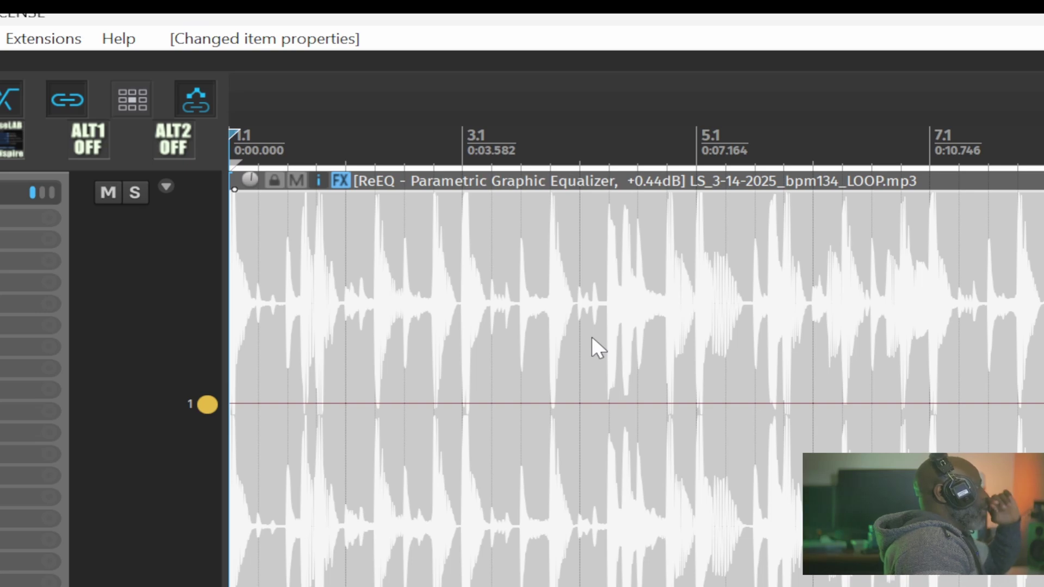
# Review the loop's item properties, including the Loop source option, and close them without changes.
pyautogui.click(630, 290)
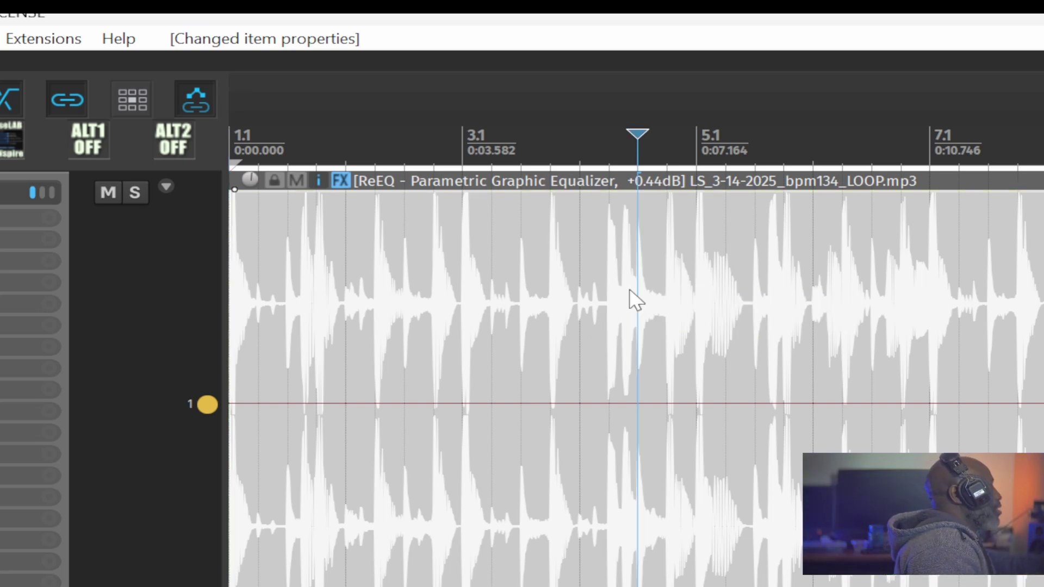
pyautogui.doubleClick(630, 290)
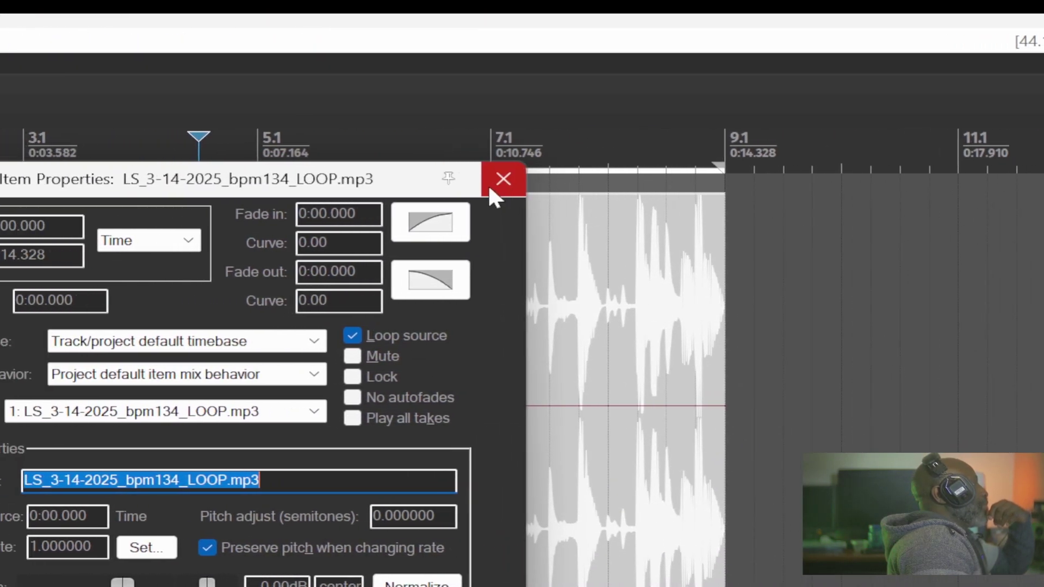
pyautogui.click(564, 178)
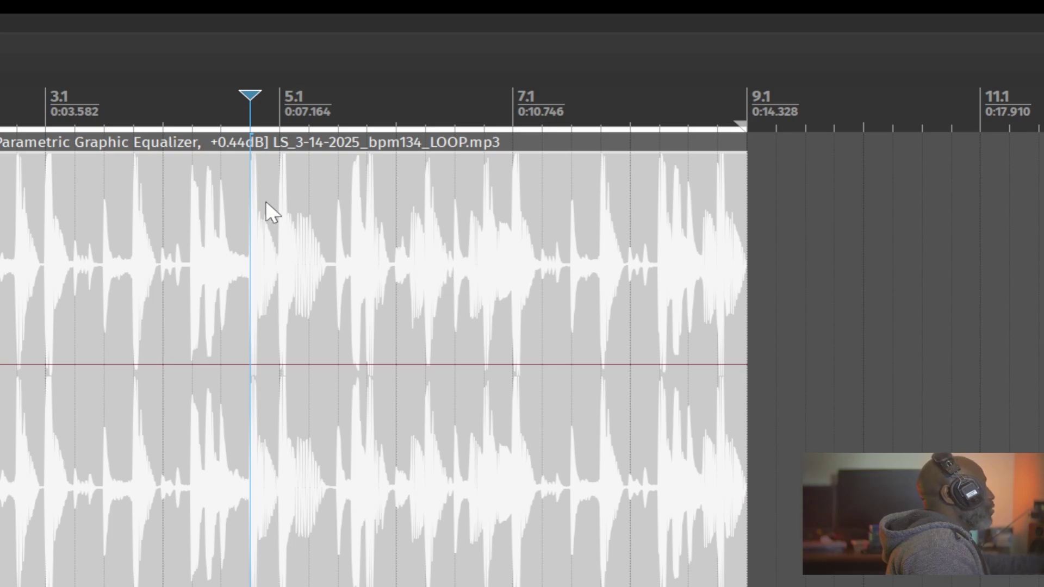
pyautogui.press('Escape')
pyautogui.click(310, 270)
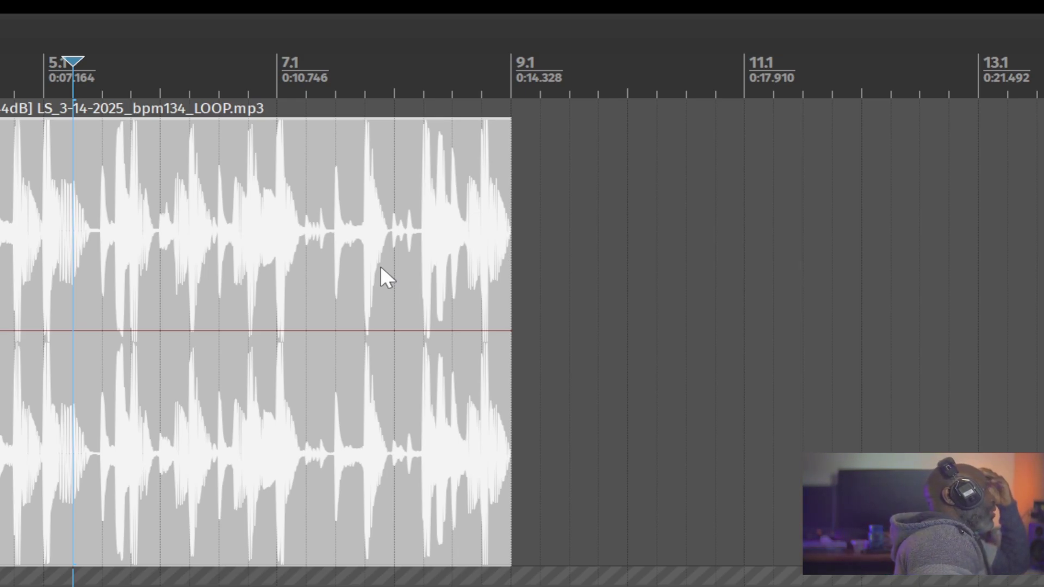
pyautogui.doubleClick(239, 266)
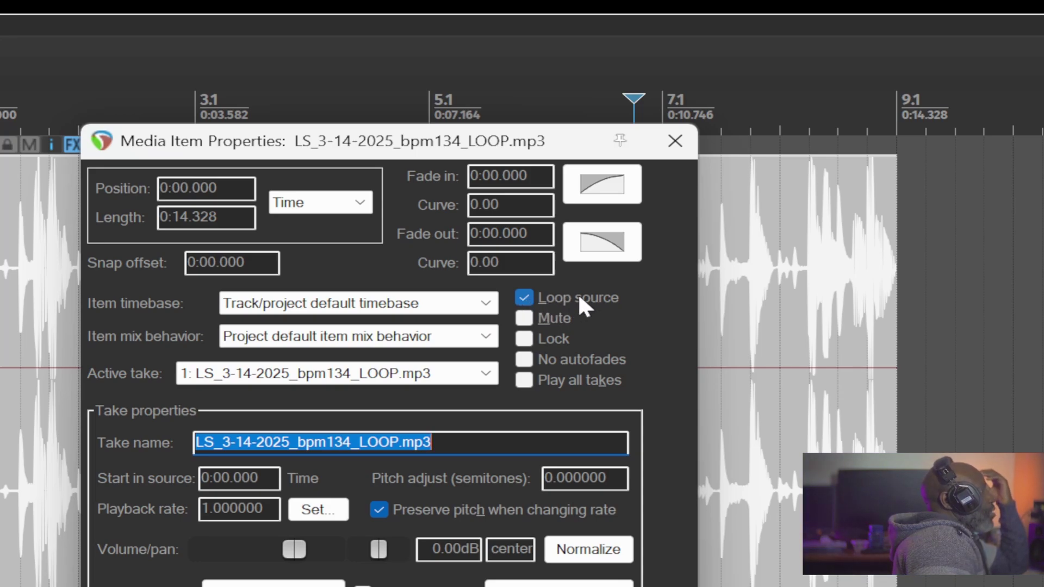
pyautogui.click(675, 143)
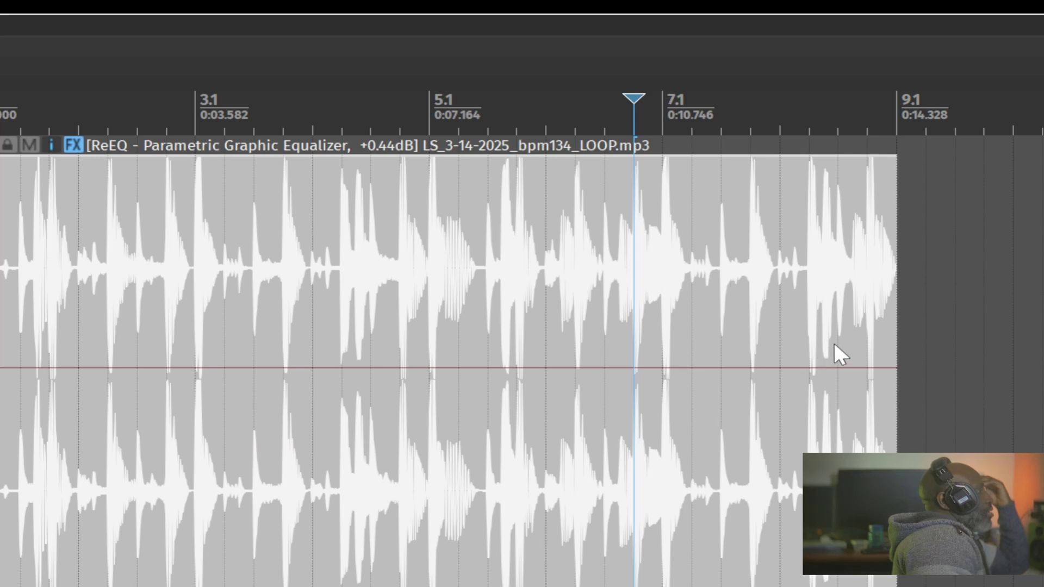
# Extend the end of the loop item about two and a half measures past 9.1 so its source repeats.
pyautogui.moveTo(889, 330); pyautogui.dragTo(1043, 322)
pyautogui.moveTo(621, 294); pyautogui.dragTo(622, 293)
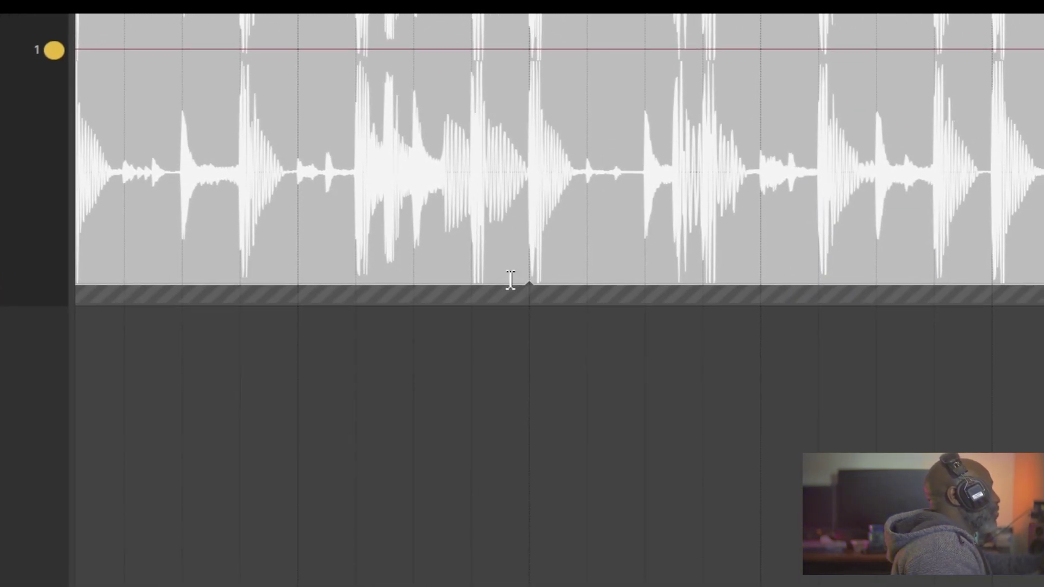
pyautogui.scroll(8, 510, 280)
pyautogui.scroll(-8, 731, 239)
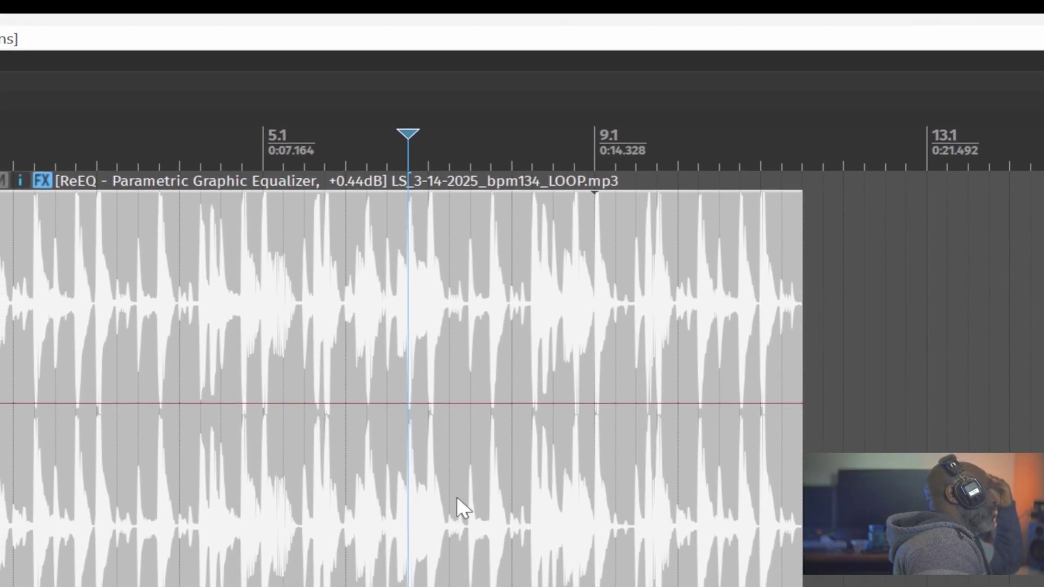
pyautogui.scroll(-1, 457, 544)
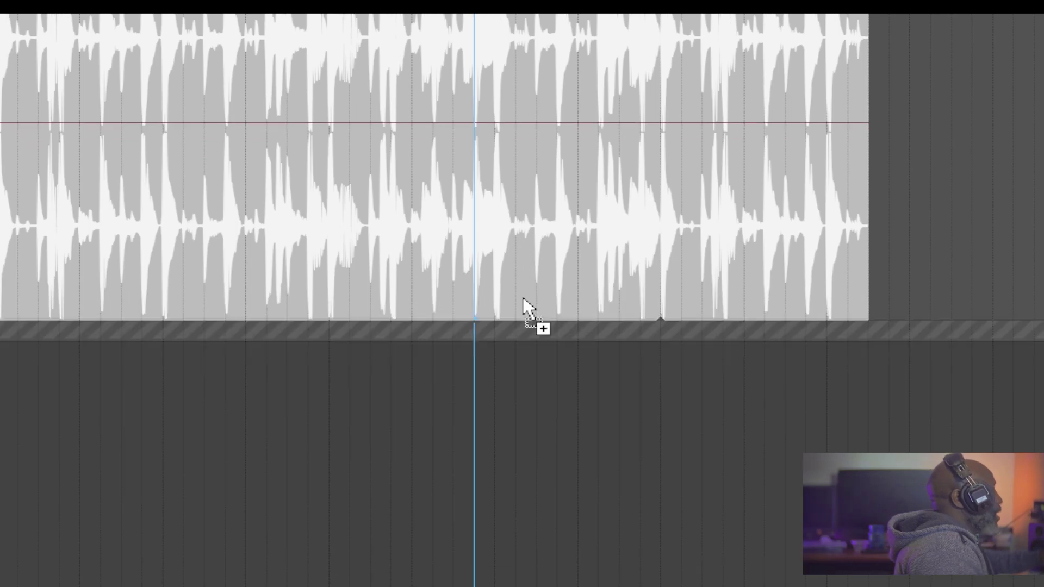
# Extend the end of the loop item to 54.1 so its source keeps repeating.
pyautogui.scroll(-1, 523, 297)
pyautogui.scroll(-3, 578, 221)
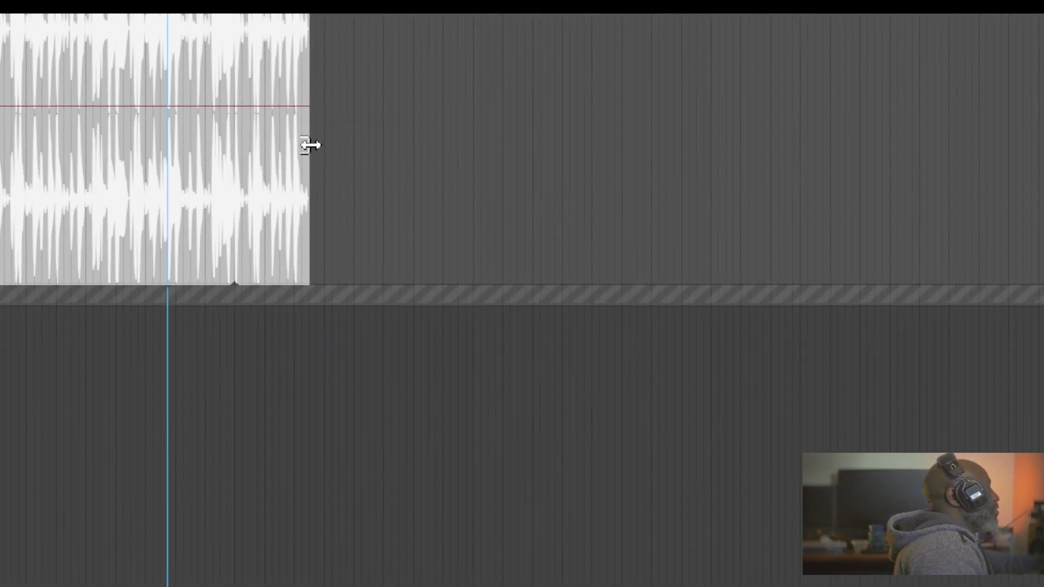
pyautogui.moveTo(310, 145); pyautogui.dragTo(977, 294)
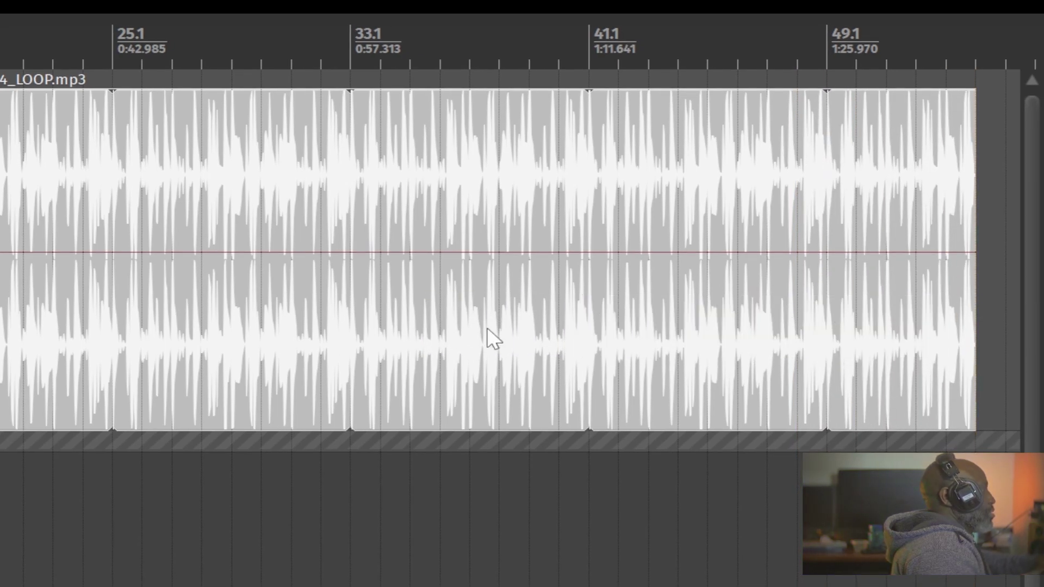
# Play the repeated loop across its source boundaries and stop playback.
pyautogui.press('space')
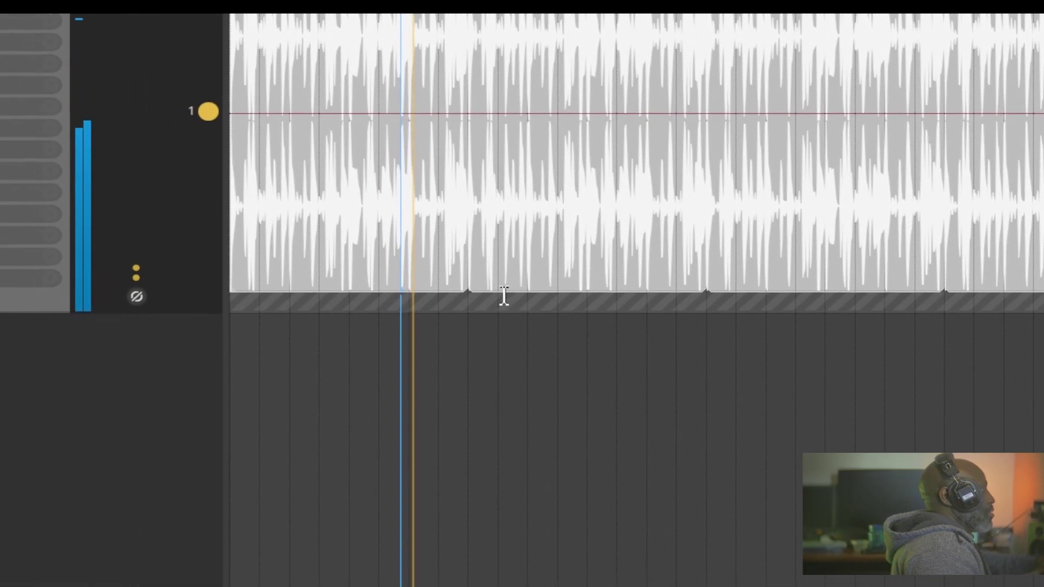
pyautogui.scroll(10, 481, 266)
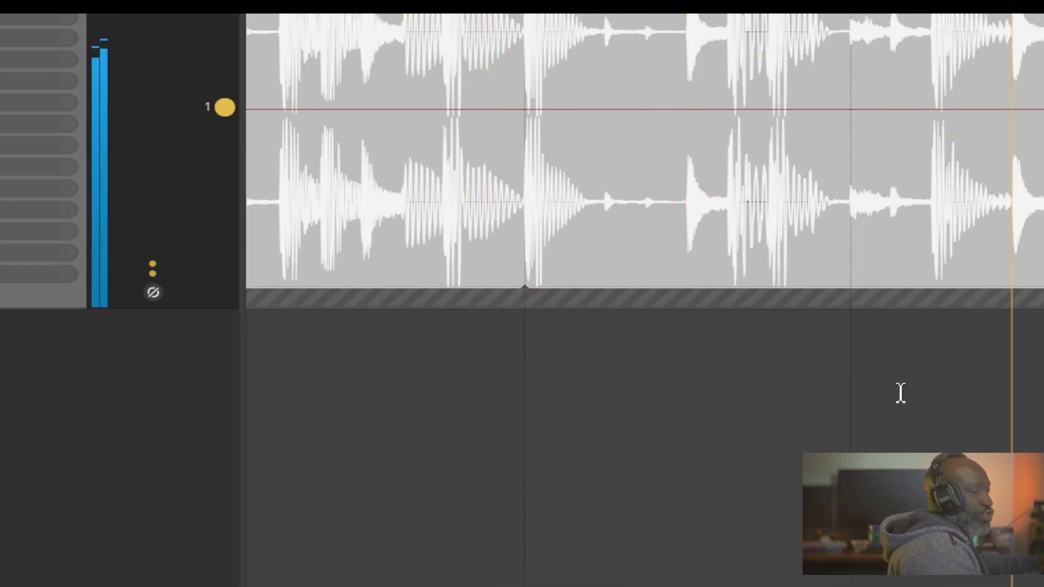
pyautogui.scroll(-6, 900, 392)
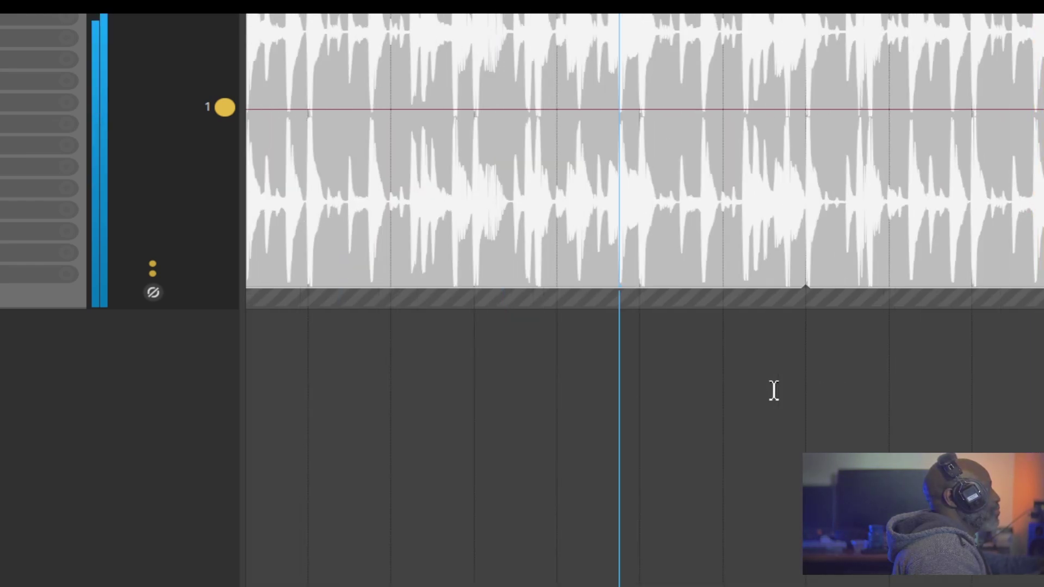
pyautogui.scroll(-3, 772, 357)
pyautogui.press('space')
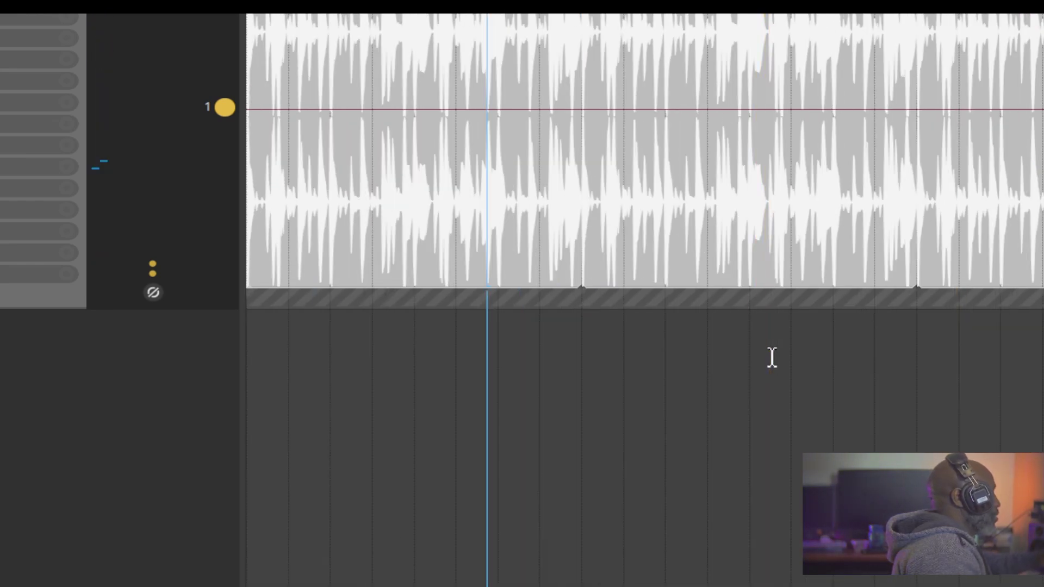
# Shorten the loop item to end at 9.1, turn off its Loop source property, and try extending its end again.
pyautogui.moveTo(560, 182); pyautogui.dragTo(571, 204)
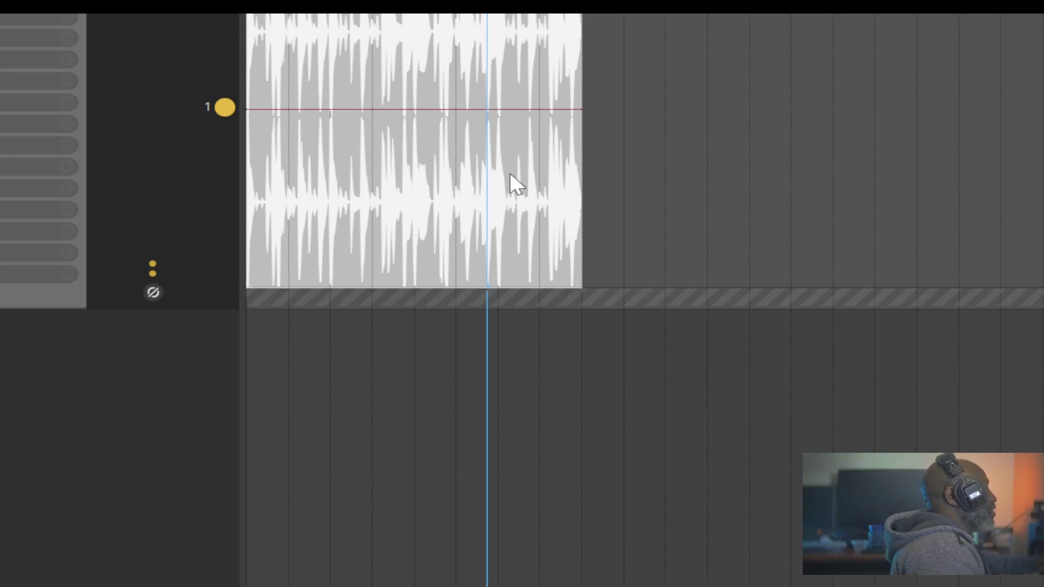
pyautogui.doubleClick(500, 222)
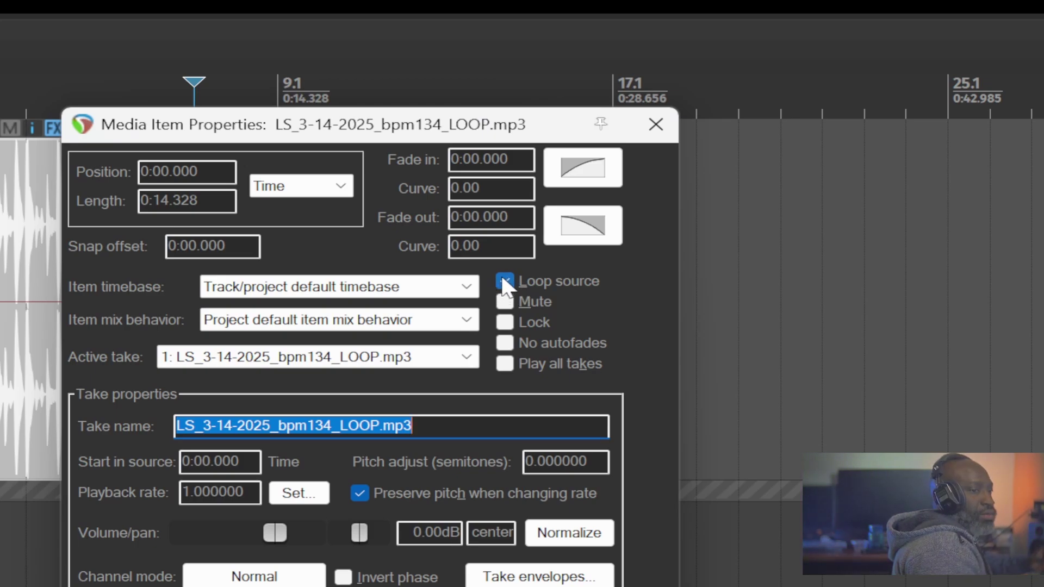
pyautogui.click(507, 280)
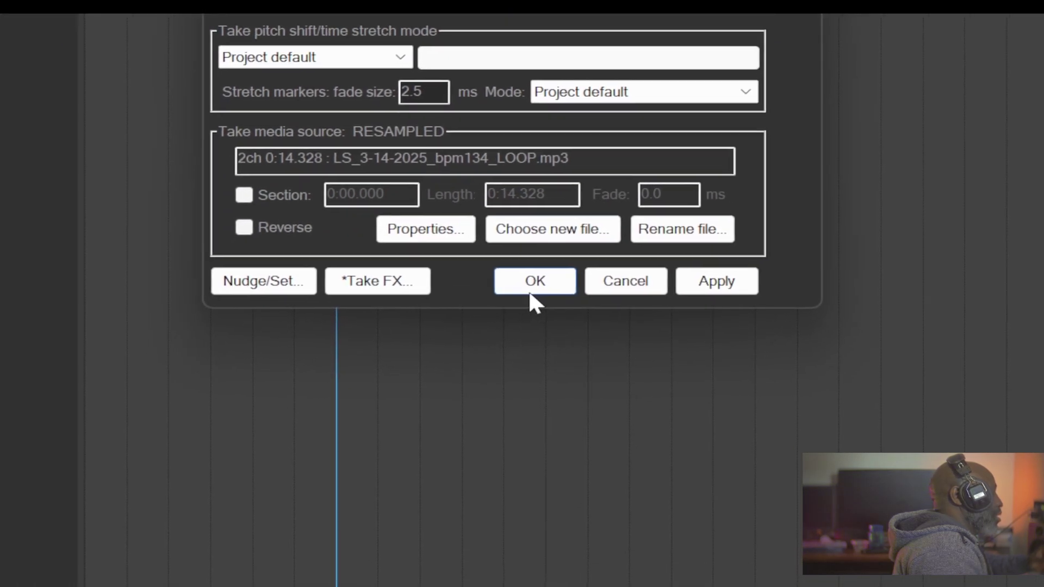
pyautogui.click(530, 291)
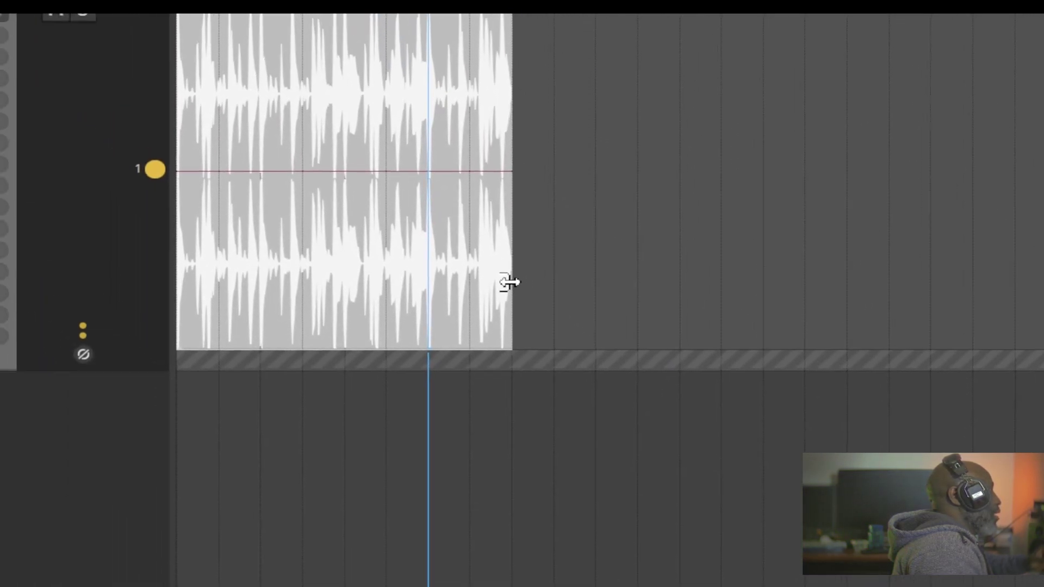
pyautogui.moveTo(503, 282); pyautogui.dragTo(738, 288)
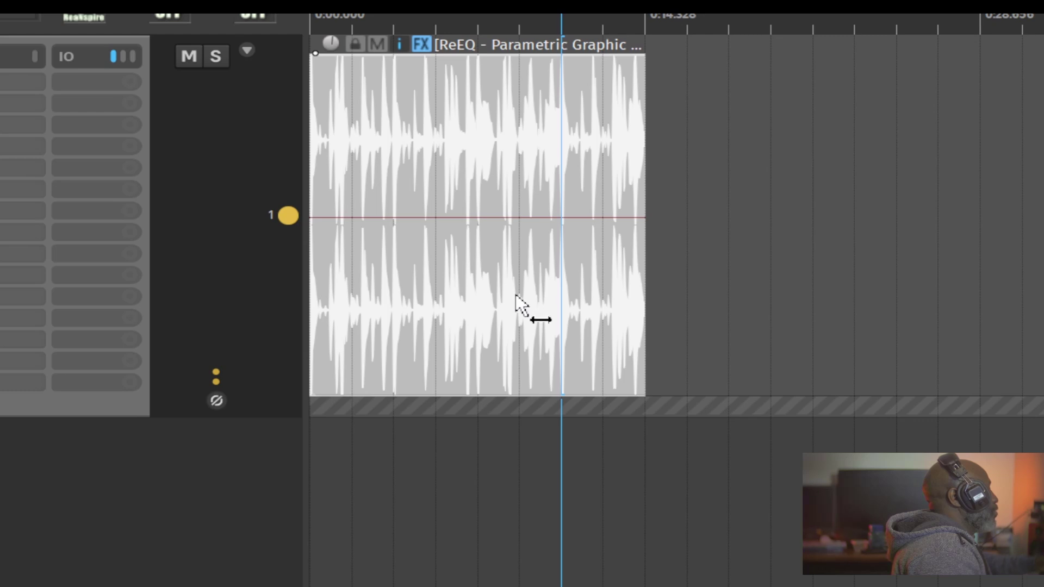
# Play the opening of the loop from the project start and stop it.
pyautogui.scroll(3, 516, 294)
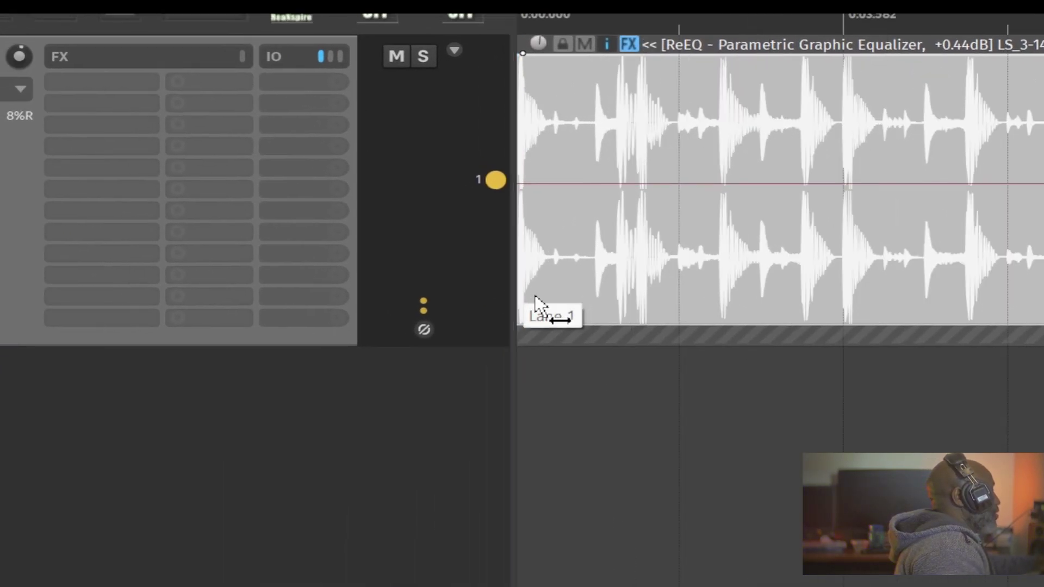
pyautogui.scroll(2, 541, 307)
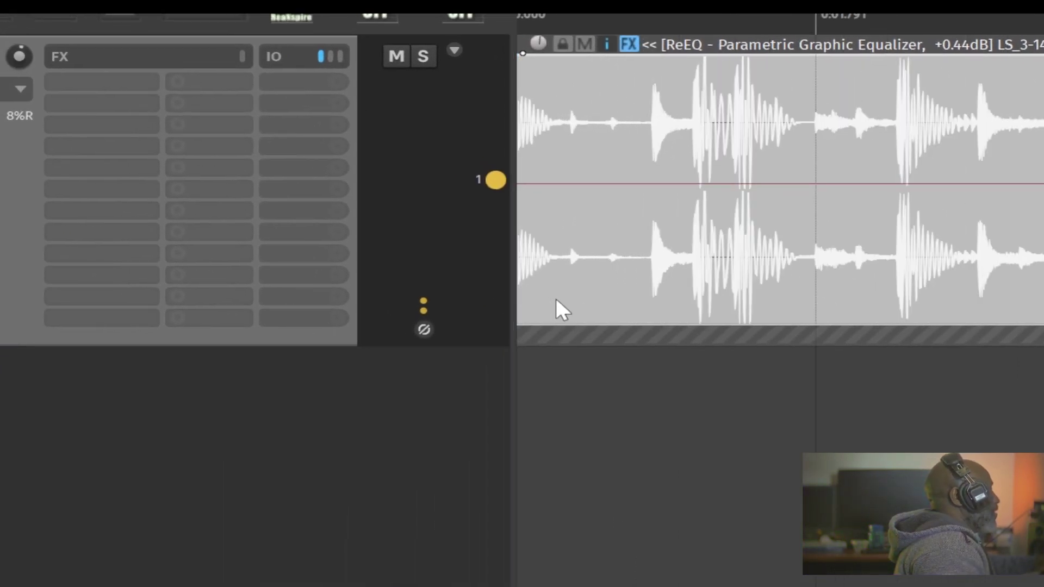
pyautogui.press('space')
pyautogui.press('space')
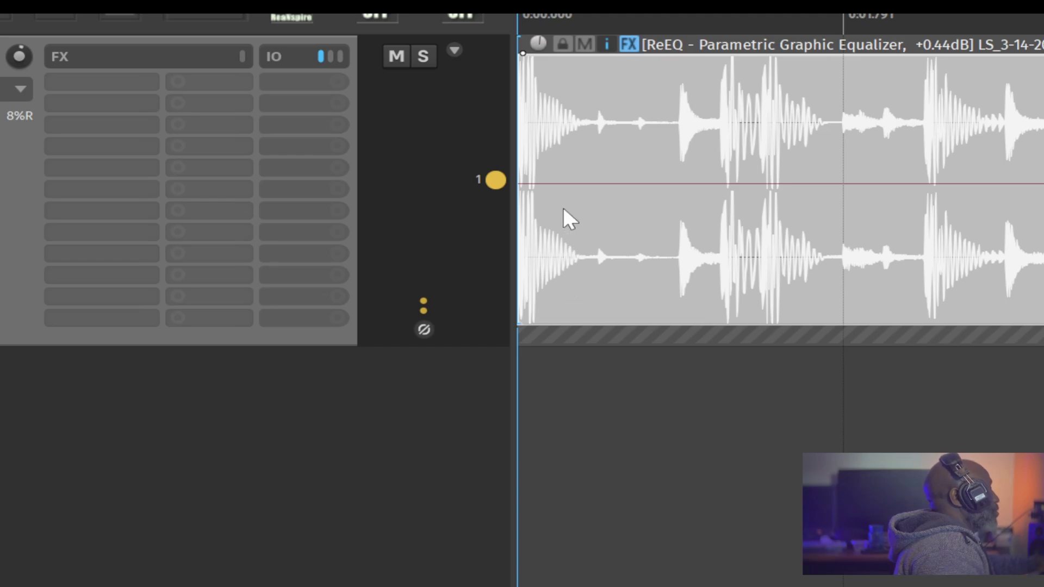
pyautogui.press('space')
pyautogui.press('space')
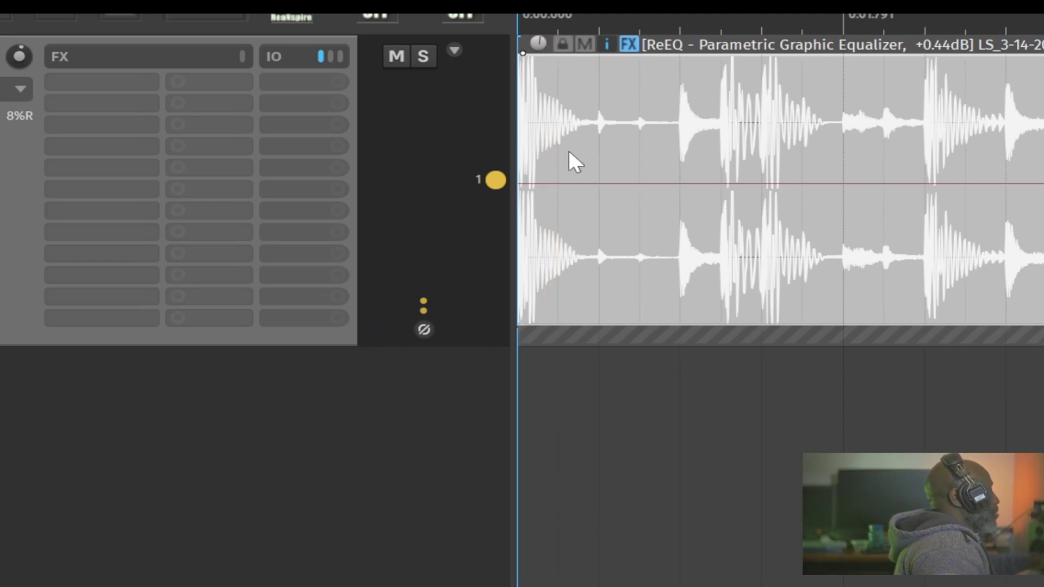
# Select the loop's opening kick hit and copy that section onto a new track below.
pyautogui.scroll(5, 563, 161)
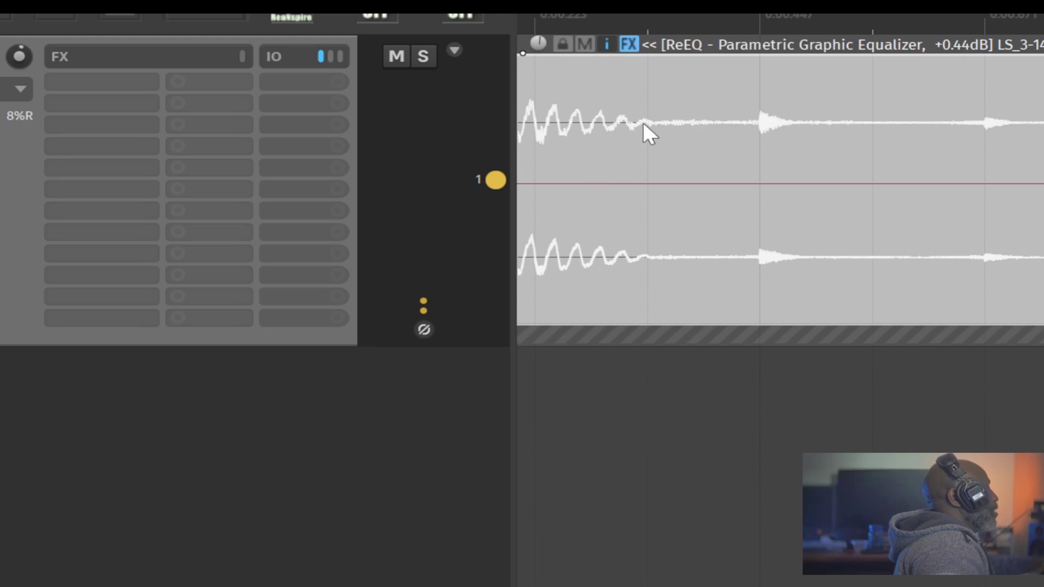
pyautogui.moveTo(648, 95); pyautogui.dragTo(235, 141)
pyautogui.moveTo(595, 255); pyautogui.dragTo(585, 467)
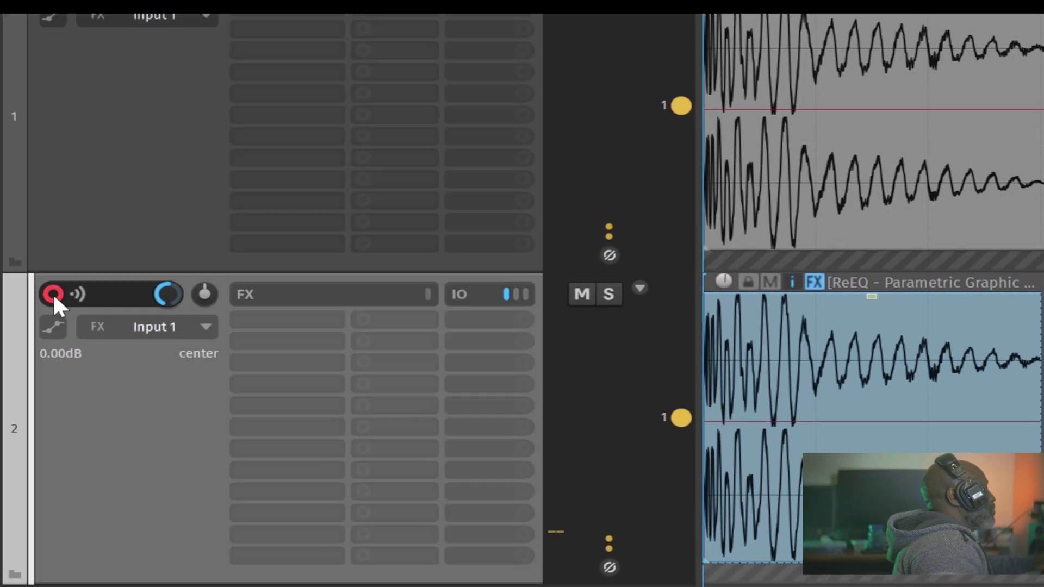
# Disarm the new kick track, mute the original loop track, and play the isolated kick.
pyautogui.click(47, 308)
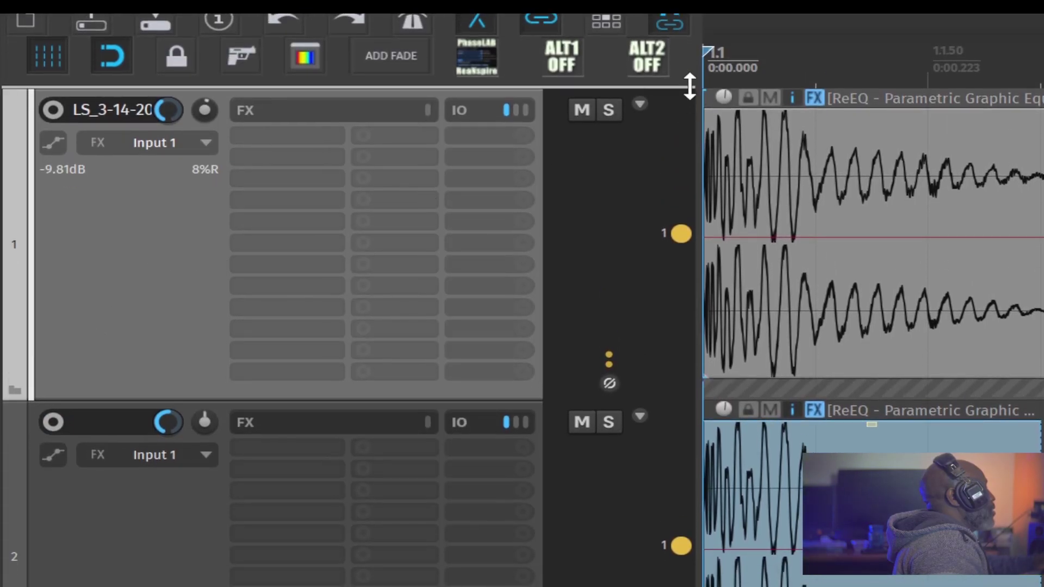
pyautogui.click(582, 110)
pyautogui.scroll(-5, 679, 363)
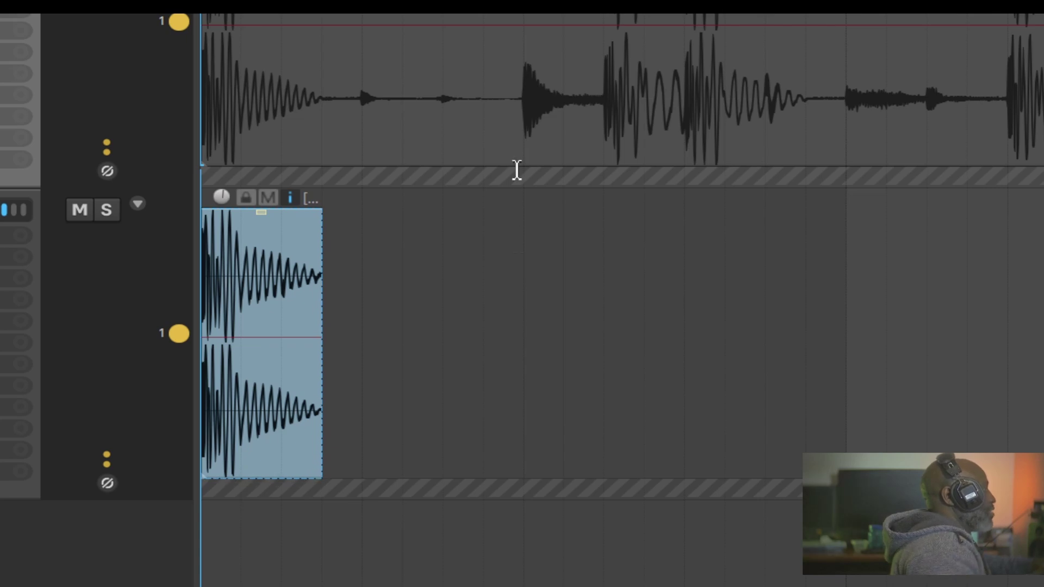
pyautogui.press('space')
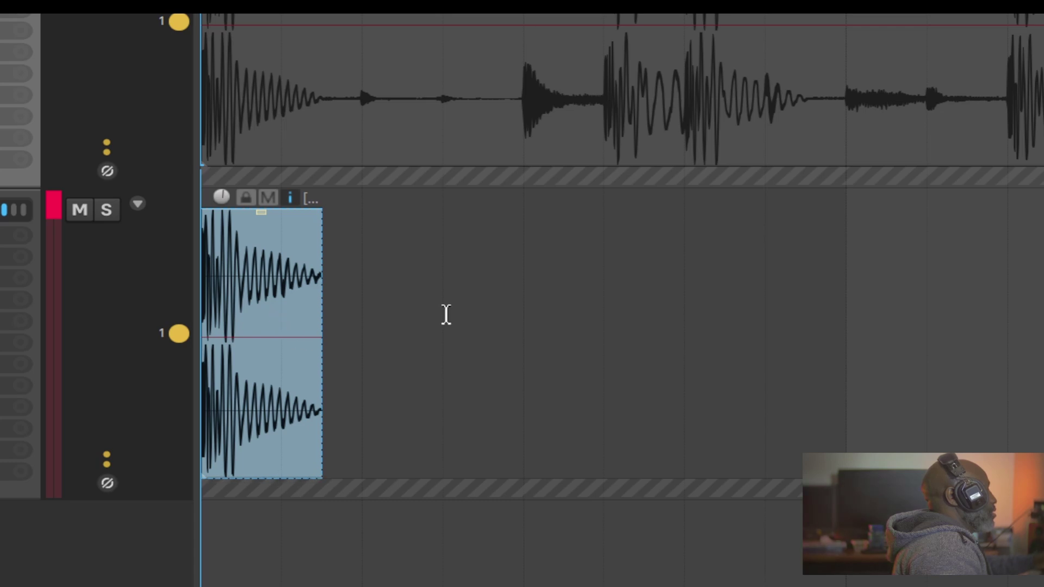
# Duplicate the kick item at 1.3 on the second track.
pyautogui.moveTo(597, 298); pyautogui.dragTo(533, 357)
pyautogui.moveTo(254, 335); pyautogui.dragTo(609, 335)
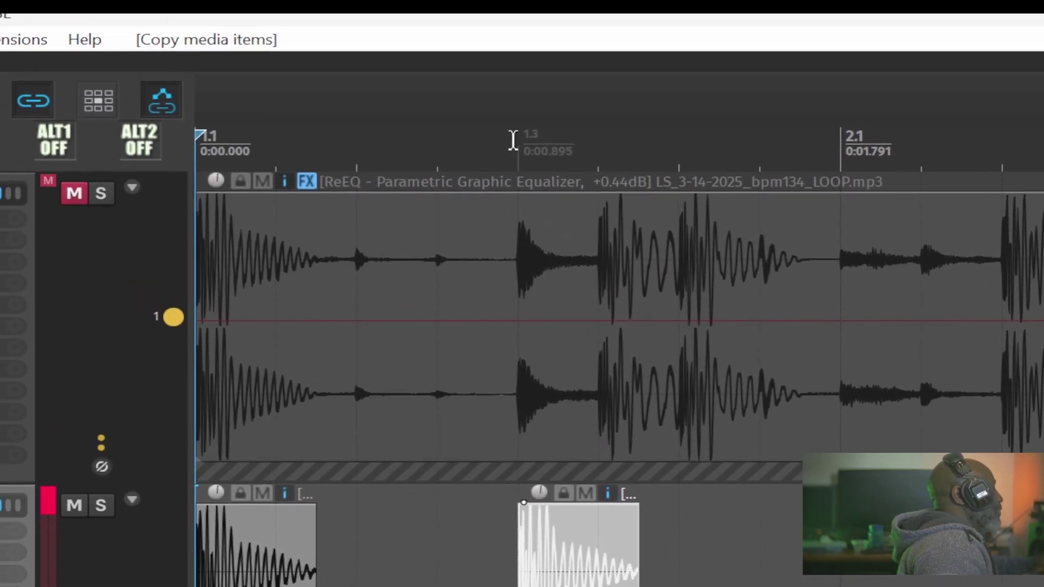
# Set a time selection around the kick copy at 1.3 and glue that item.
pyautogui.click(524, 144)
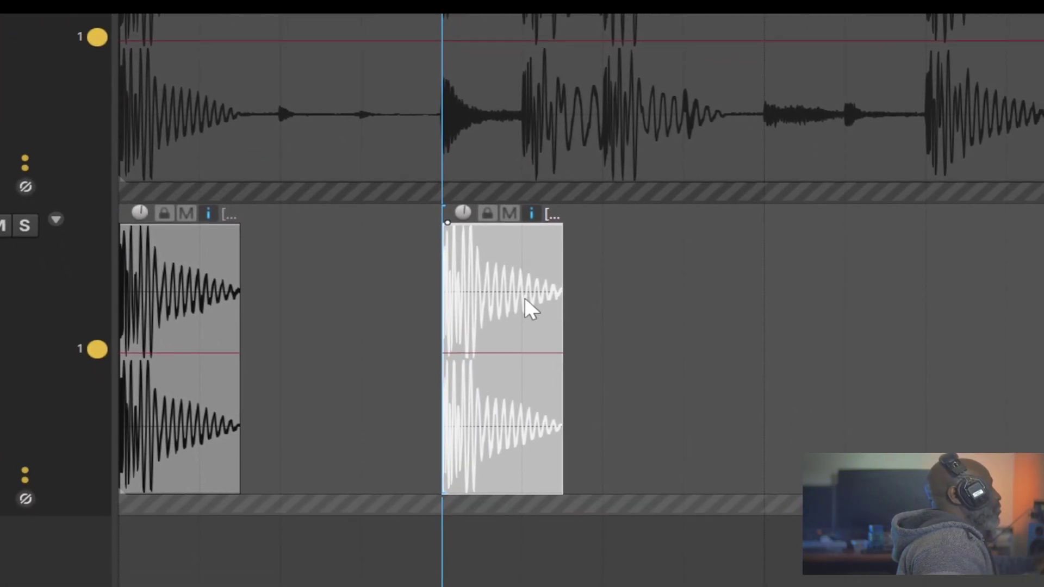
pyautogui.click(539, 350)
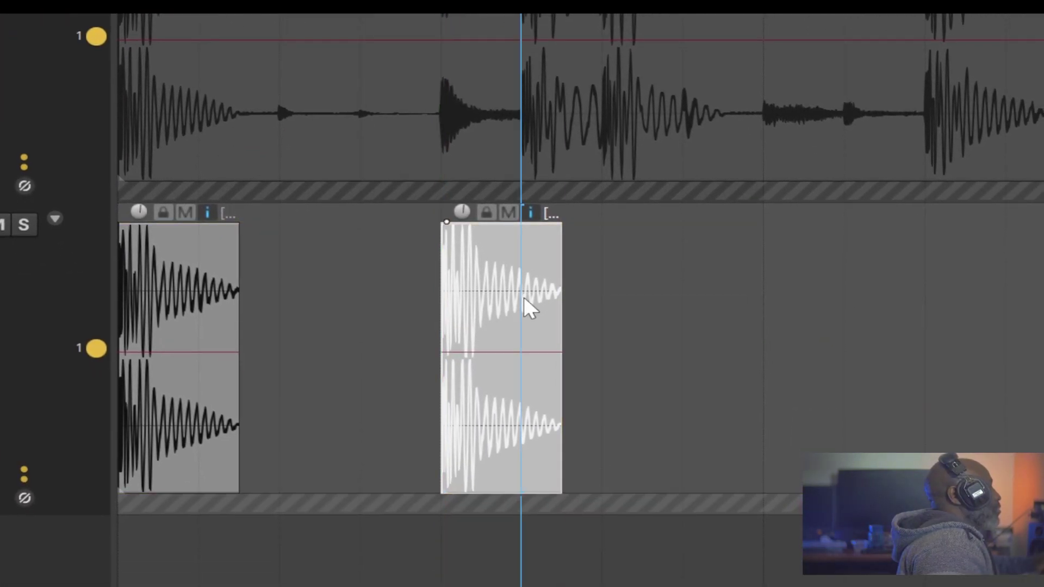
pyautogui.click(453, 319)
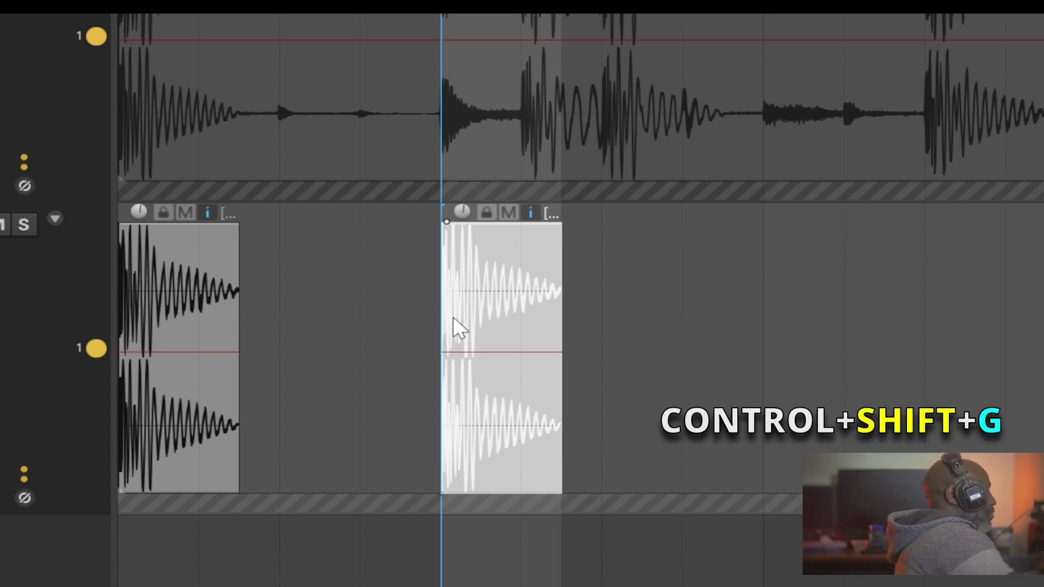
pyautogui.hotkey('ctrl', 'shift', 'g')
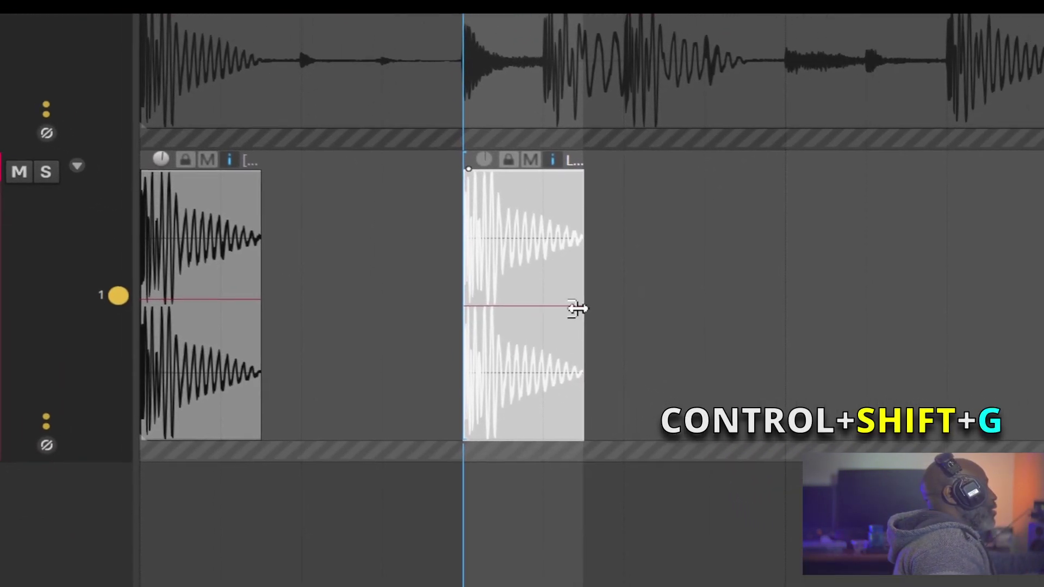
# Extend the end of the glued kick item to 3.1 so the hit repeats.
pyautogui.click(508, 313)
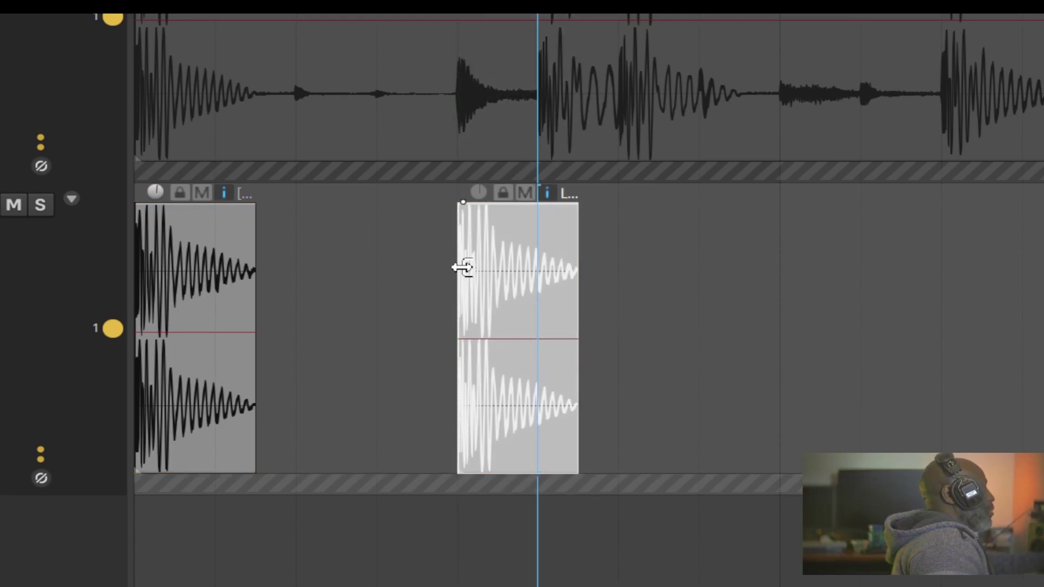
pyautogui.click(462, 252)
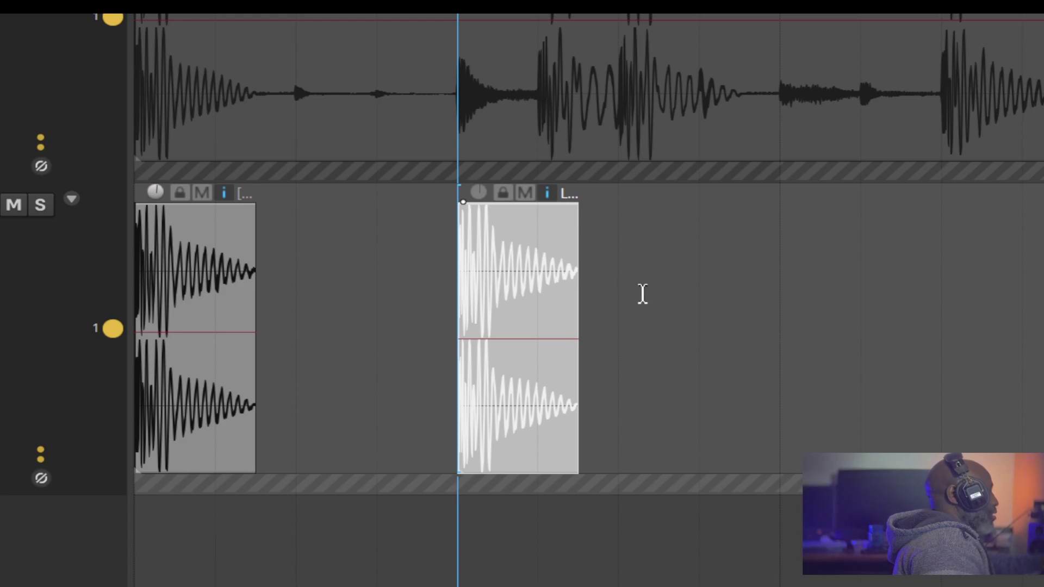
pyautogui.moveTo(577, 292); pyautogui.dragTo(919, 298)
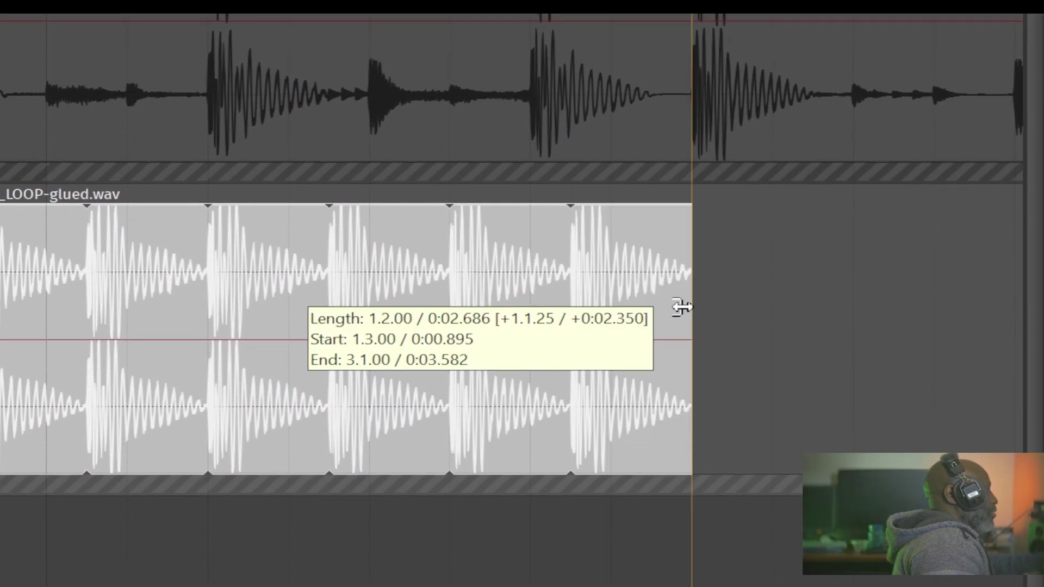
pyautogui.moveTo(682, 308); pyautogui.dragTo(690, 304)
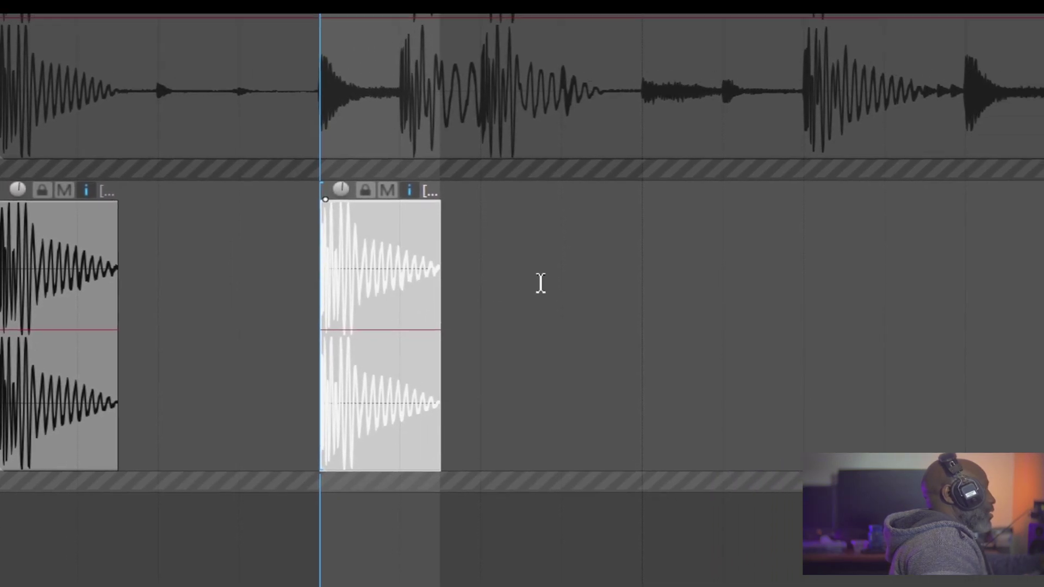
# Select both unglued kick items and copy them to 2.1 and 2.3 on the same track.
pyautogui.click(541, 284)
pyautogui.click(365, 263)
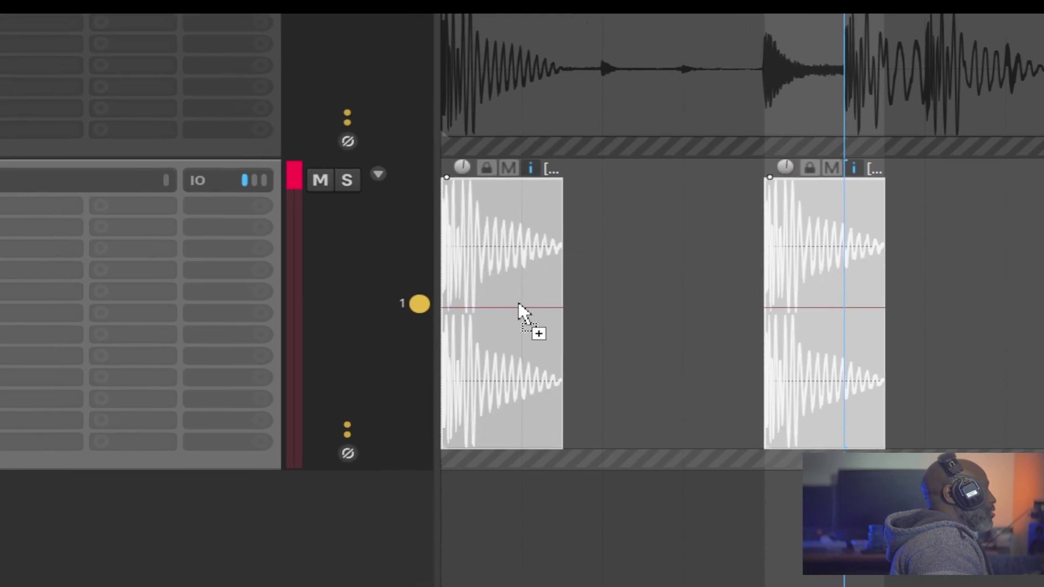
pyautogui.moveTo(513, 328); pyautogui.dragTo(1043, 281)
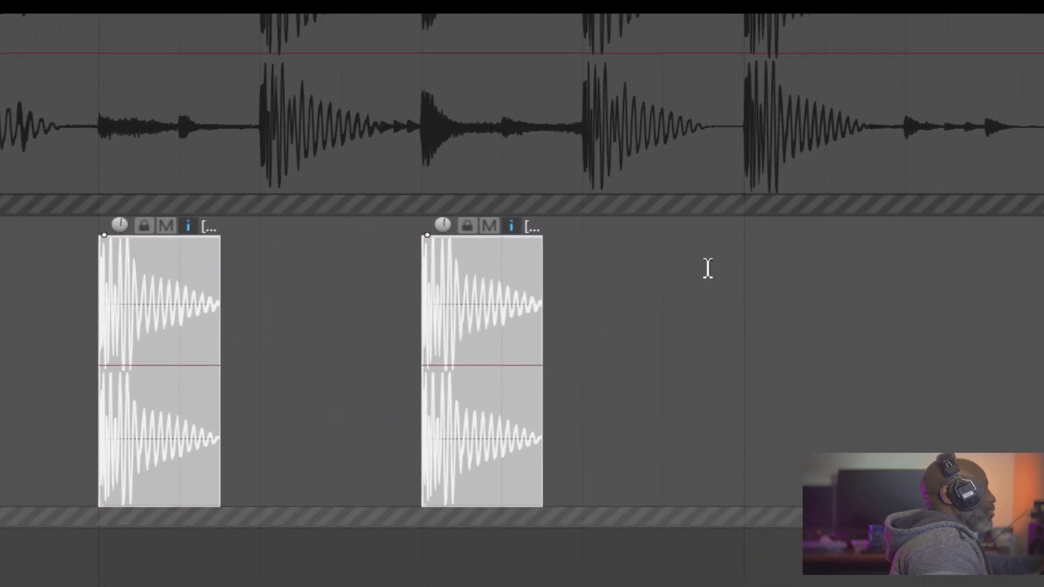
# Set a time selection from 1.1 to 3.1, select all four kick items, and glue them into one item.
pyautogui.moveTo(690, 136); pyautogui.dragTo(412, 109)
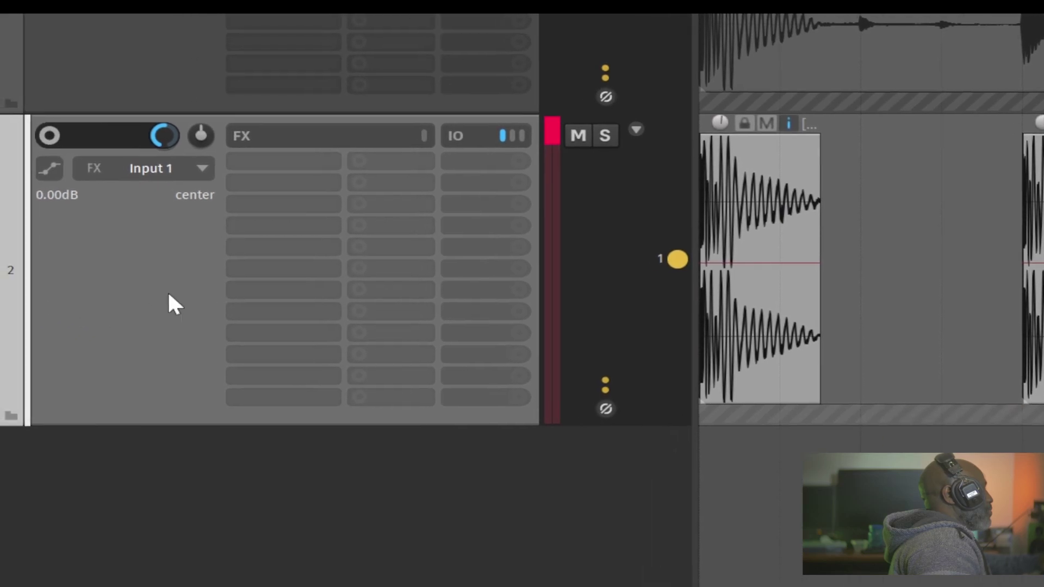
pyautogui.doubleClick(169, 295)
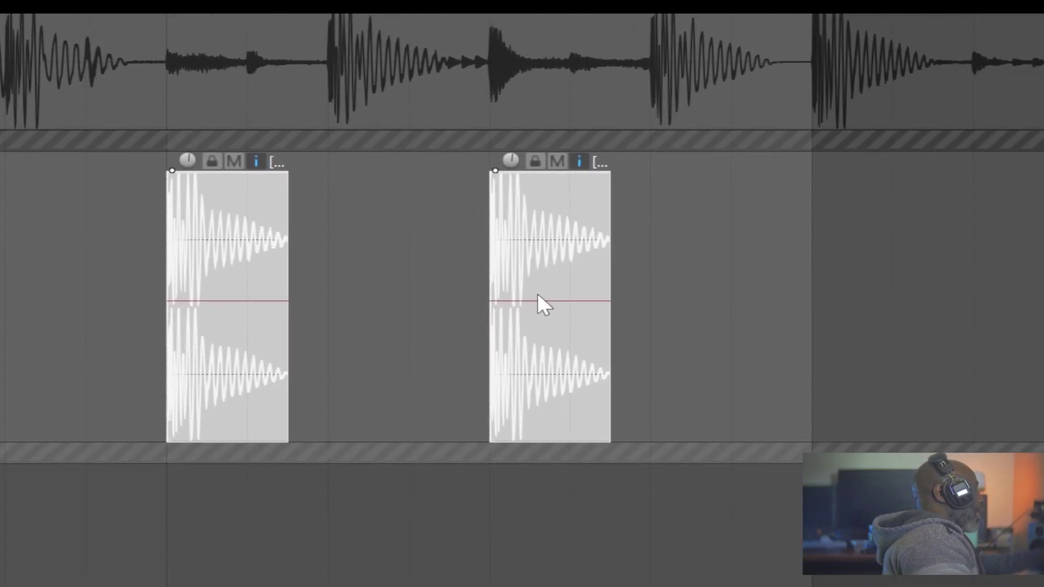
pyautogui.hotkey('ctrl', 'b')
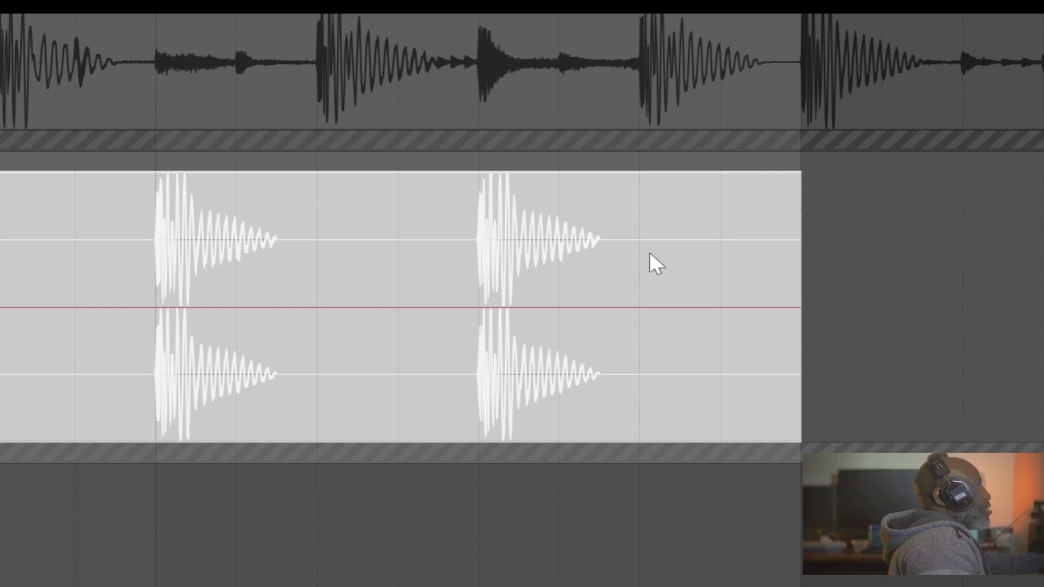
pyautogui.scroll(-3, 268, 287)
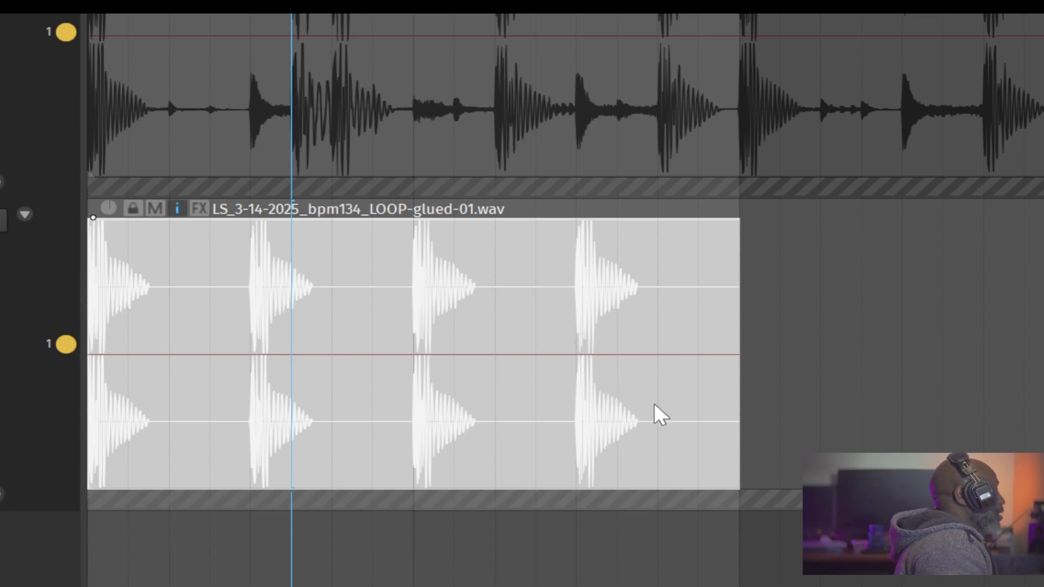
# Check the Loop source setting of the glued four-kick item, extend its end past 3.1, and play the looping result.
pyautogui.doubleClick(621, 274)
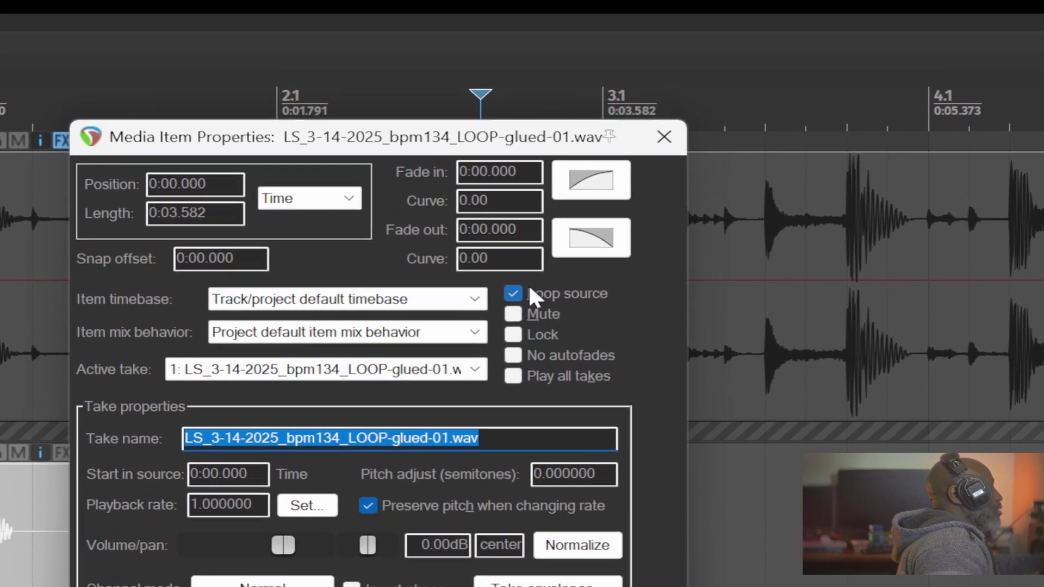
pyautogui.click(664, 137)
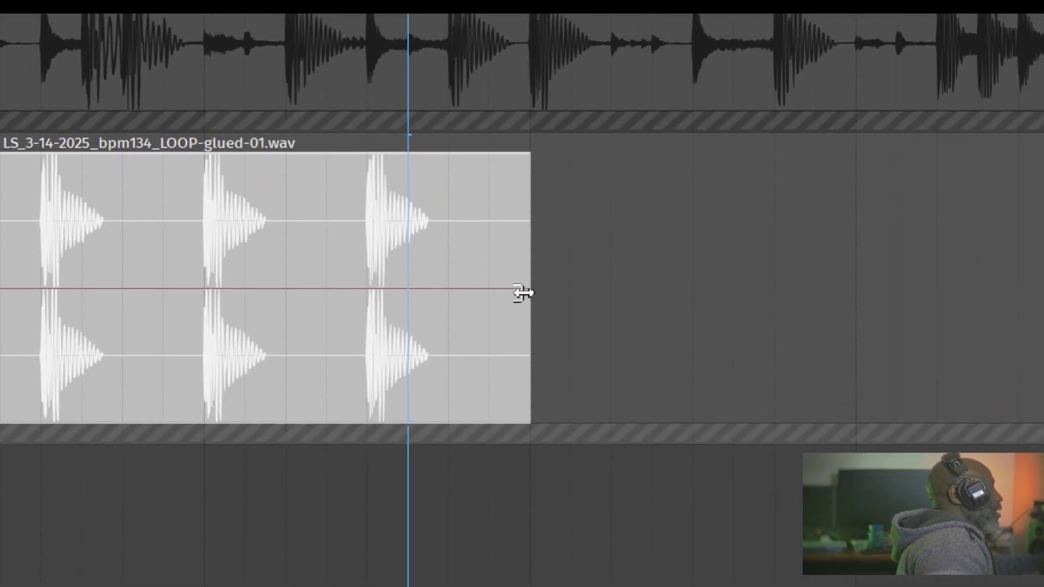
pyautogui.moveTo(523, 292); pyautogui.dragTo(928, 289)
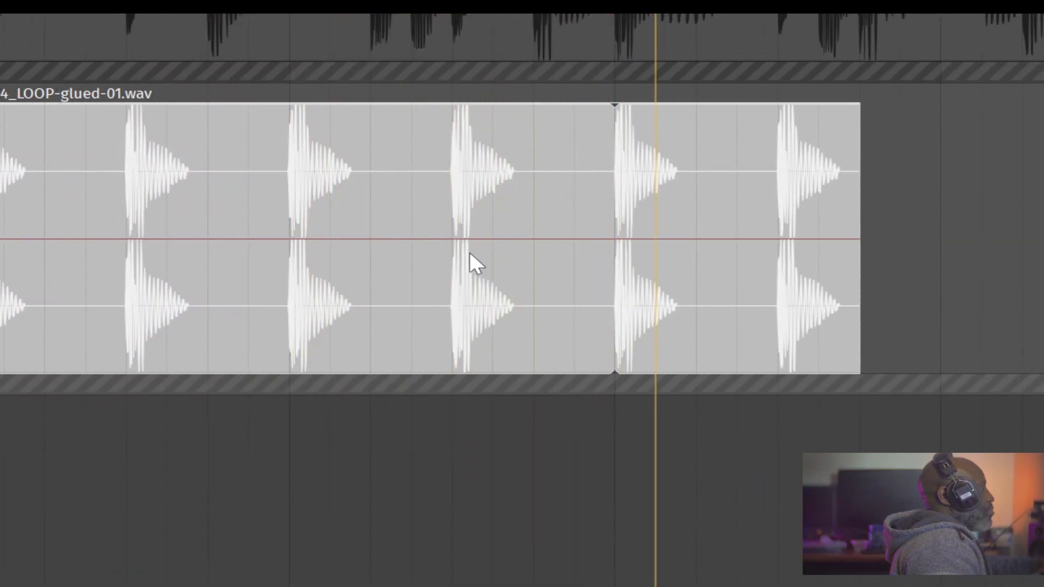
pyautogui.press('space')
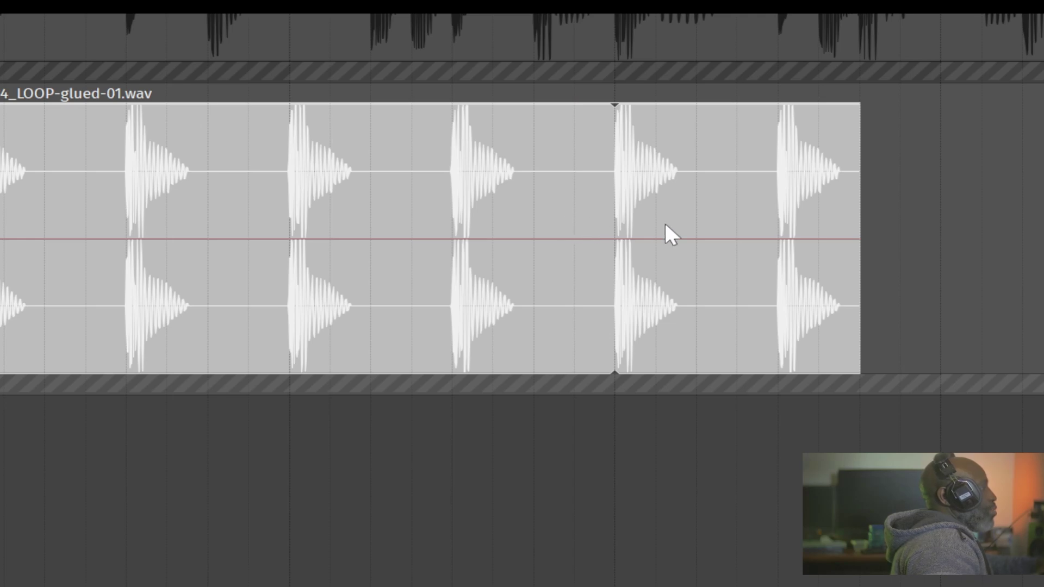
pyautogui.scroll(4, 665, 217)
pyautogui.scroll(-3, 665, 217)
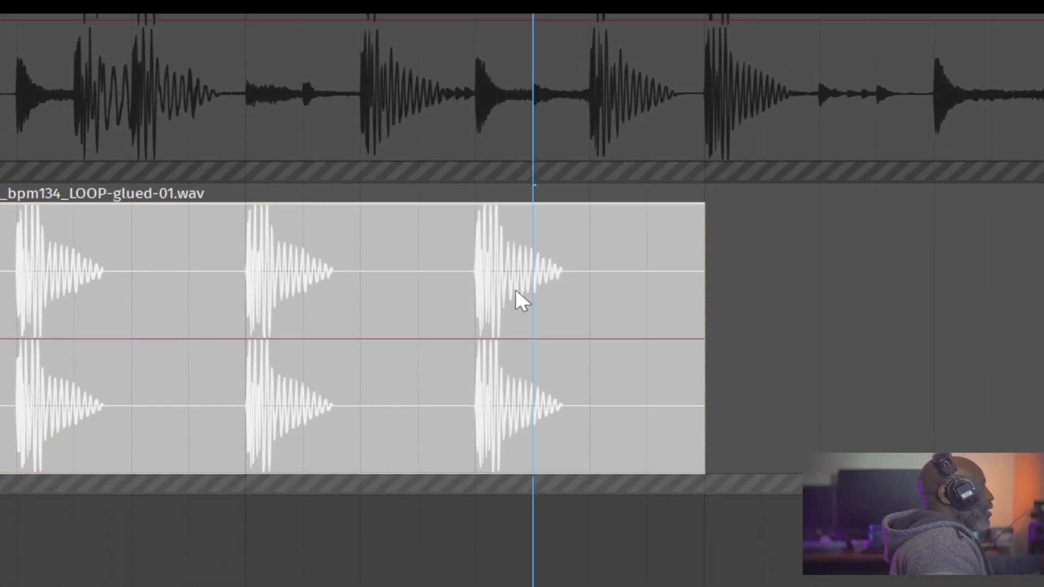
# Disable Loop source in the glued kick item's Media Item Properties.
pyautogui.doubleClick(513, 299)
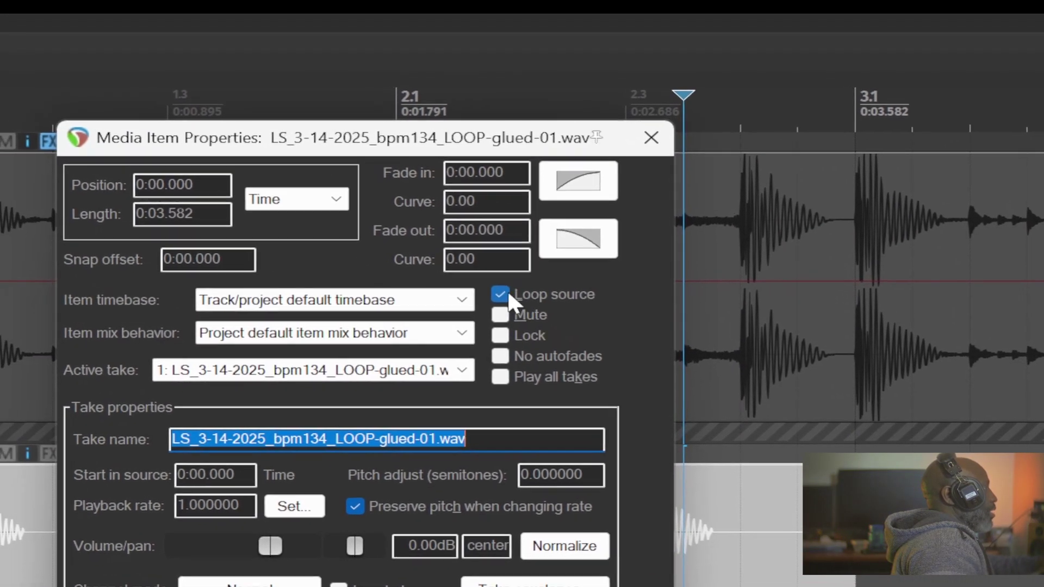
pyautogui.click(505, 294)
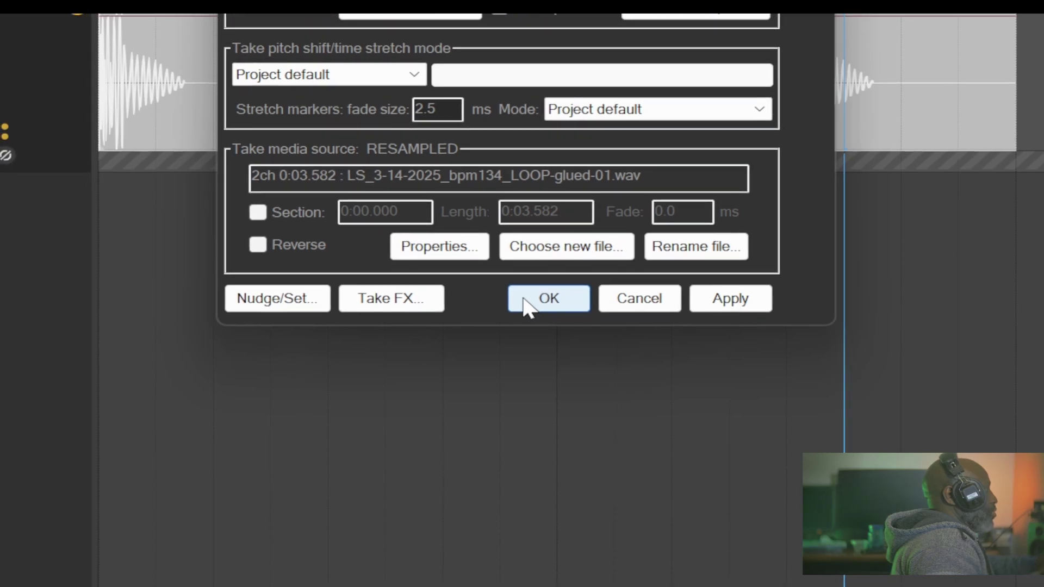
pyautogui.click(546, 298)
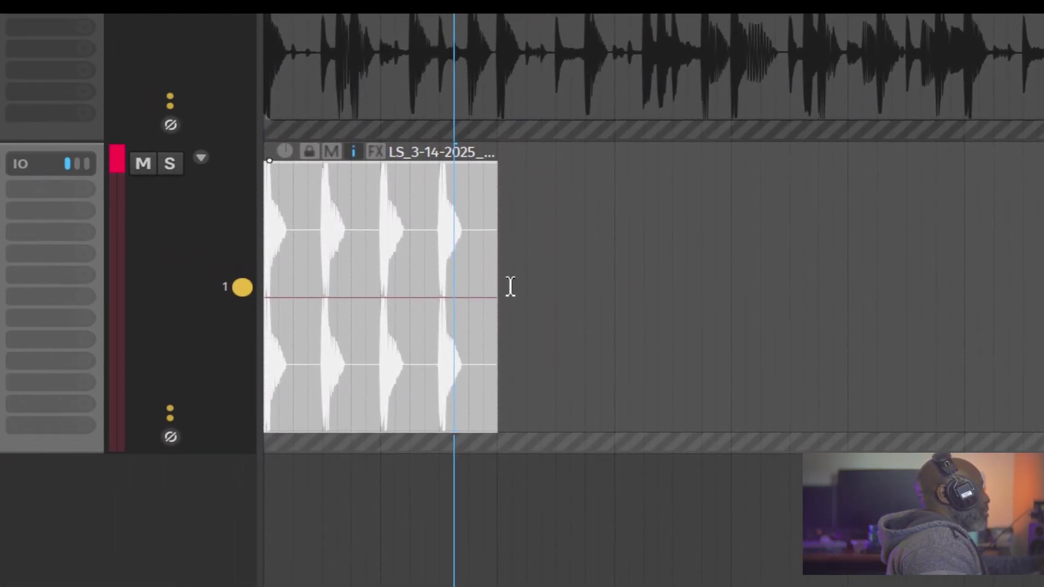
# Try to extend the edges of the glued kick item beyond its source audio with looping disabled.
pyautogui.moveTo(497, 288); pyautogui.dragTo(524, 305)
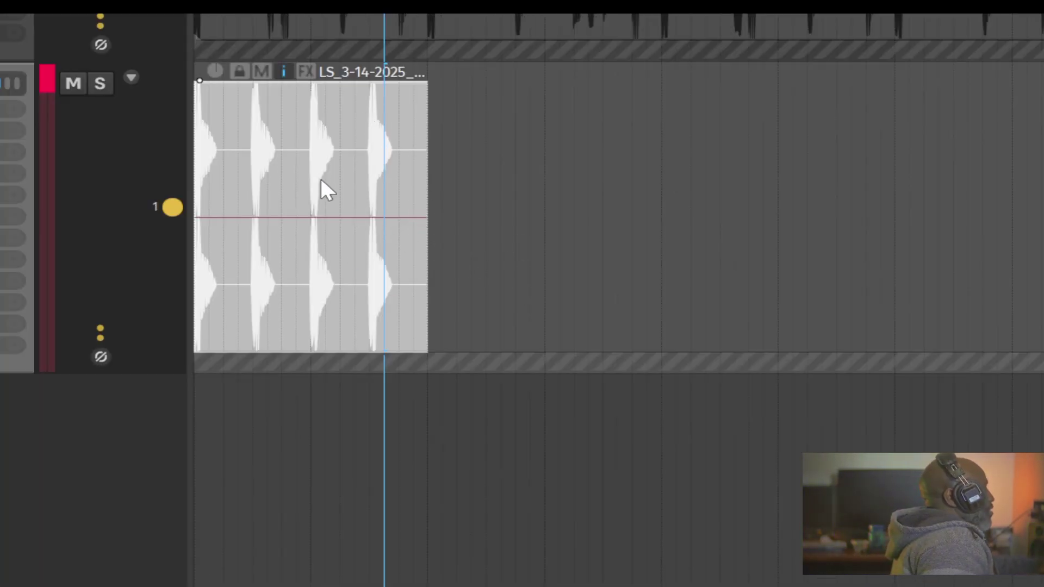
pyautogui.scroll(5, 306, 183)
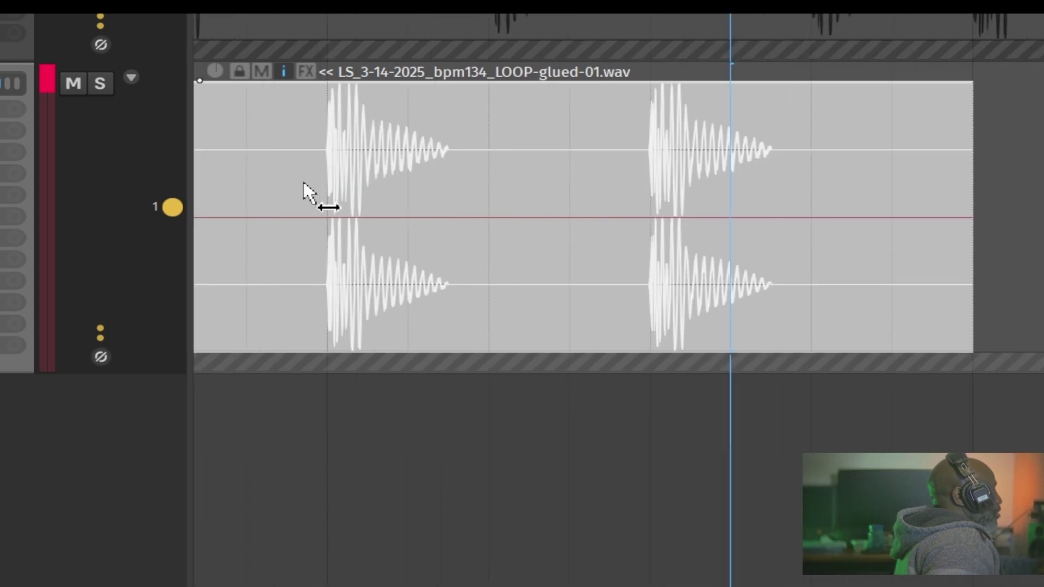
pyautogui.scroll(-1, 423, 187)
pyautogui.moveTo(430, 186); pyautogui.dragTo(744, 180)
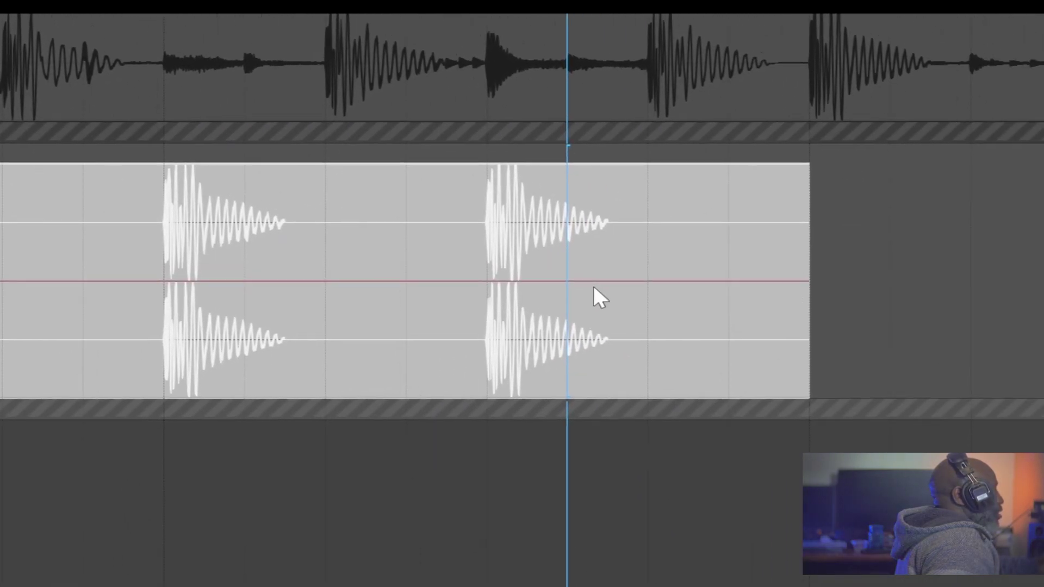
pyautogui.scroll(-2, 583, 282)
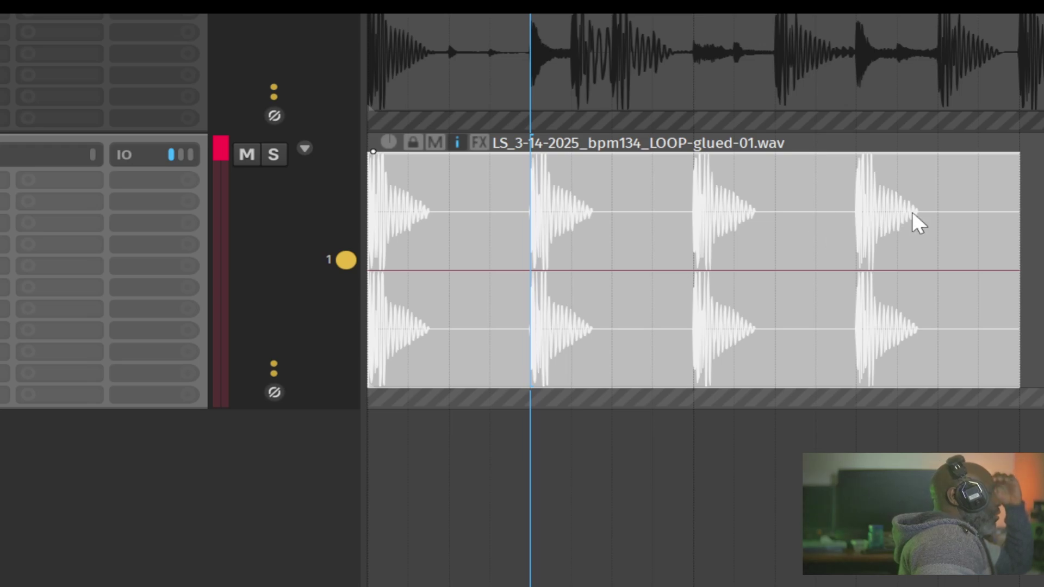
pyautogui.moveTo(920, 233); pyautogui.dragTo(789, 351)
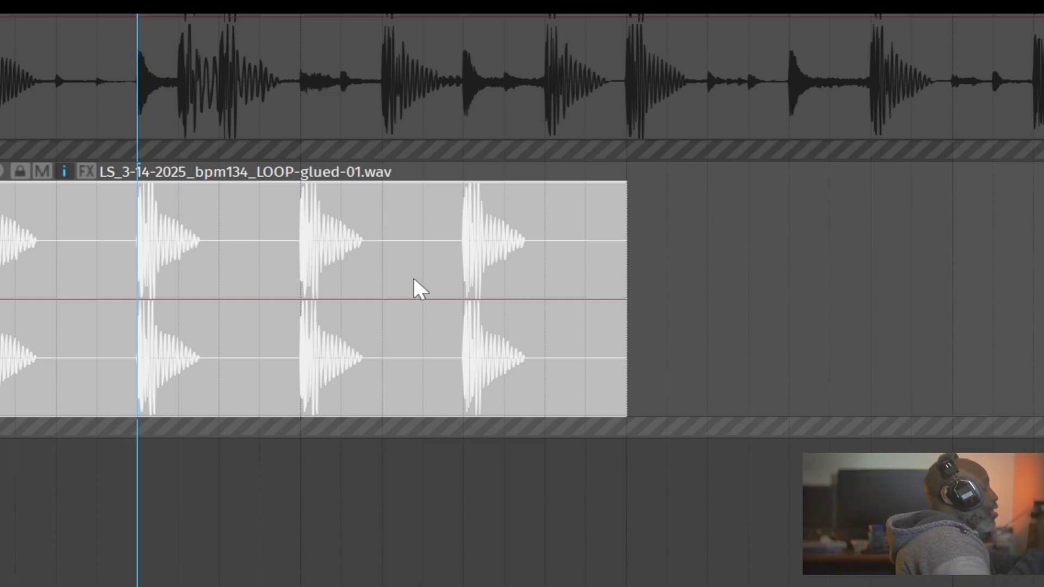
# Copy the glued kick item to 7.3 on the same track, and place another copy at about 11.2.5.
pyautogui.scroll(-3, 392, 351)
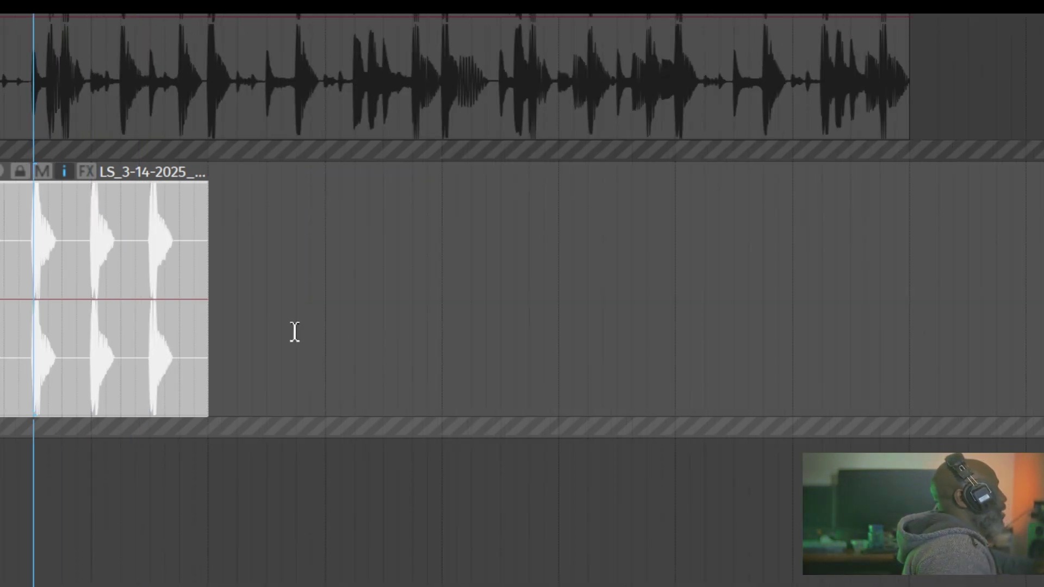
pyautogui.click(884, 303)
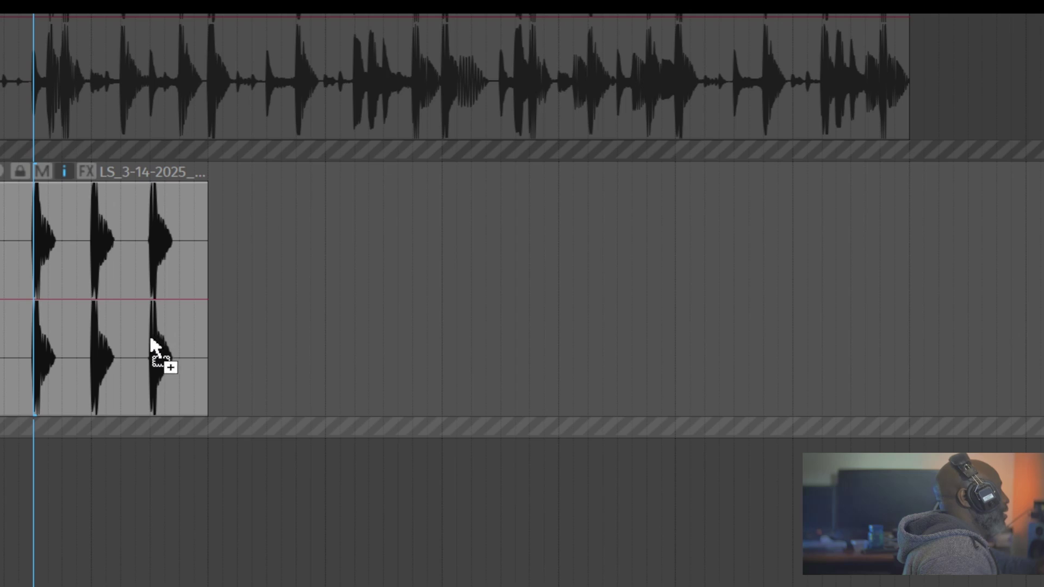
pyautogui.keyDown('ctrl'); pyautogui.click(150, 337); pyautogui.keyUp('ctrl')
pyautogui.moveTo(117, 339); pyautogui.dragTo(829, 351)
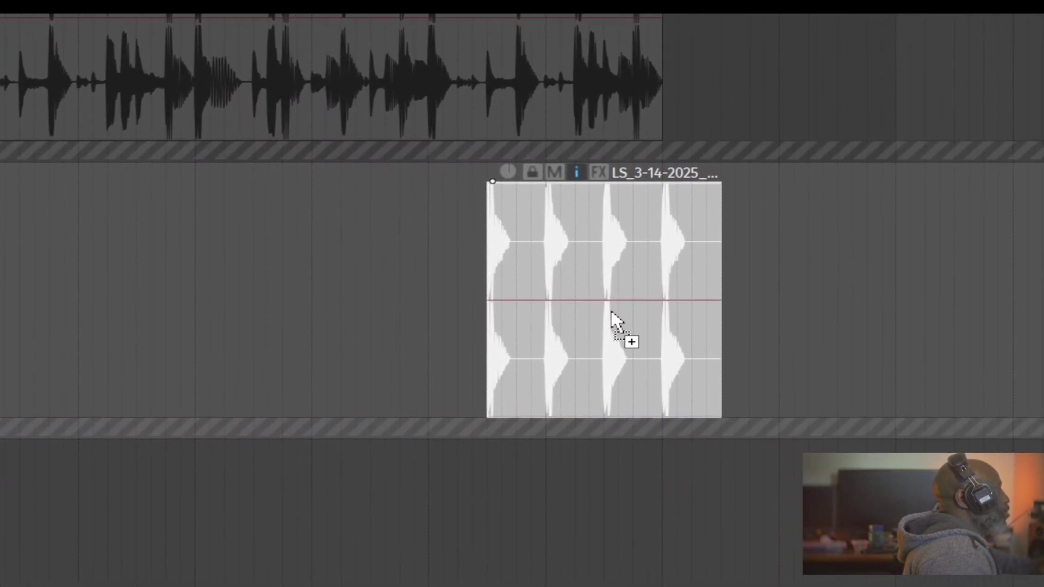
pyautogui.moveTo(609, 312); pyautogui.dragTo(838, 295)
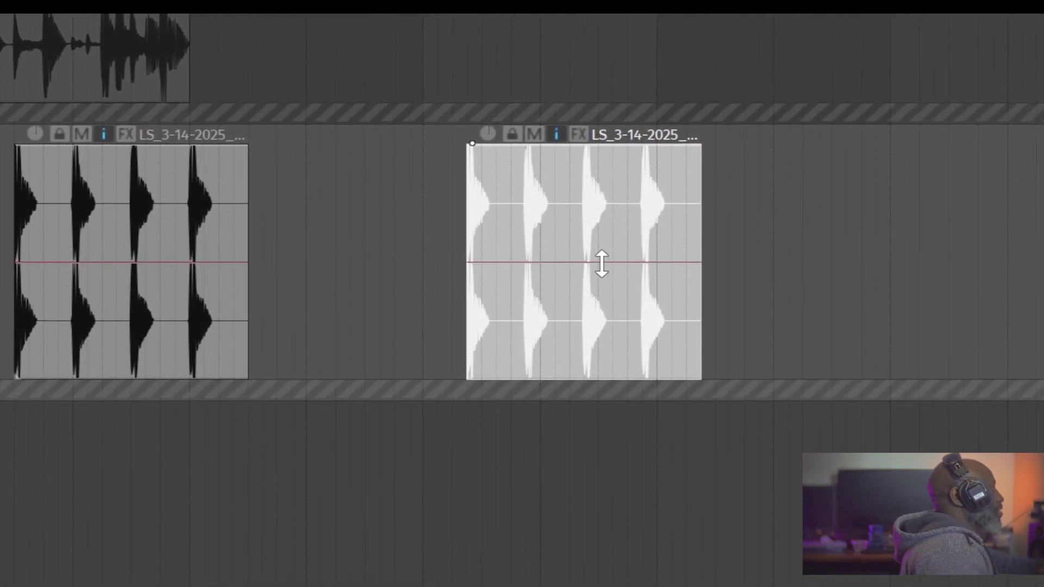
# Display an Item time ruler on the last kick item copy, which starts between 11.1 and 11.3.
pyautogui.scroll(5, 498, 313)
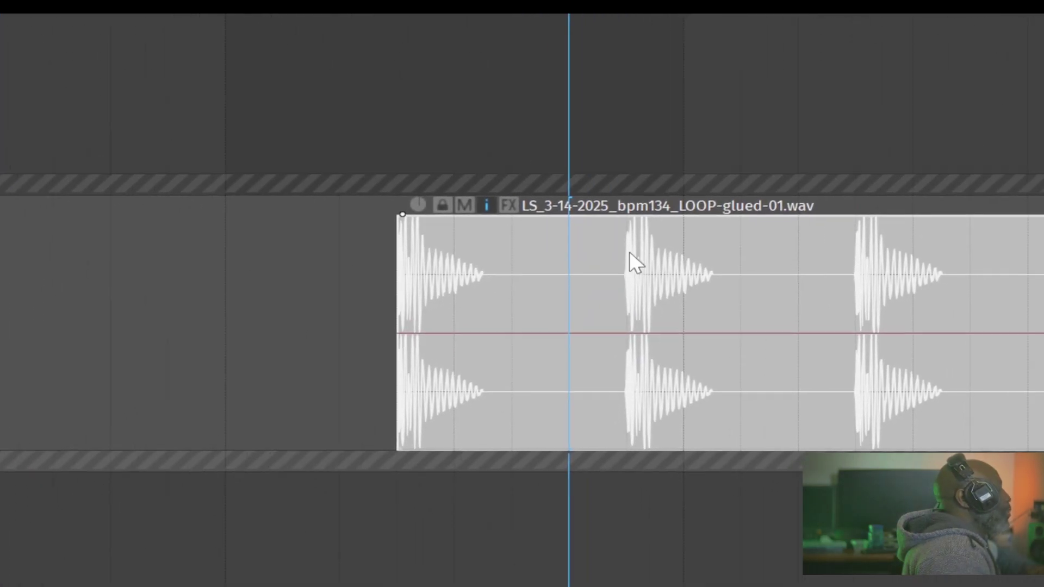
pyautogui.rightClick(560, 210)
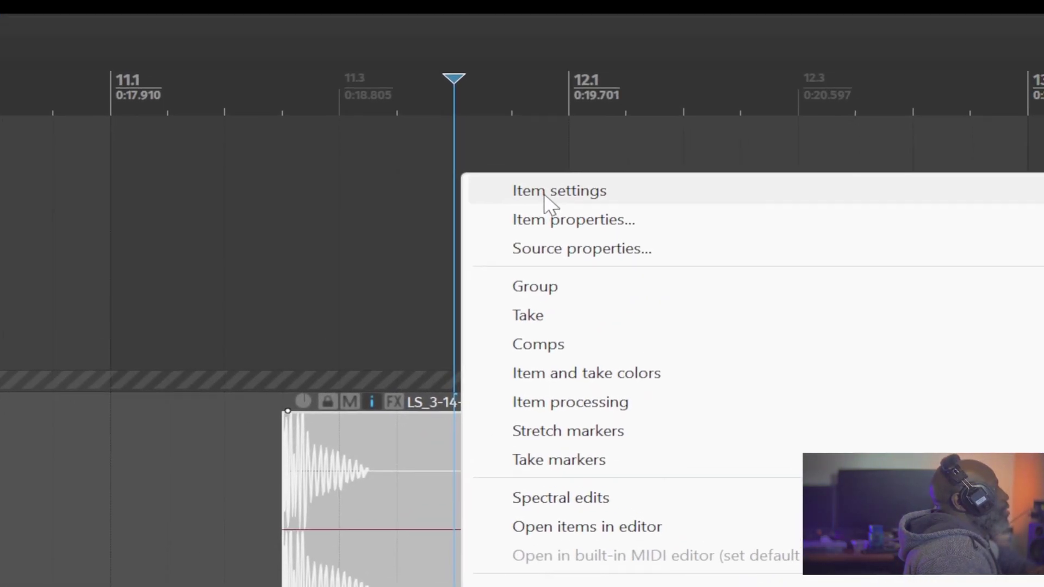
pyautogui.moveTo(545, 195)
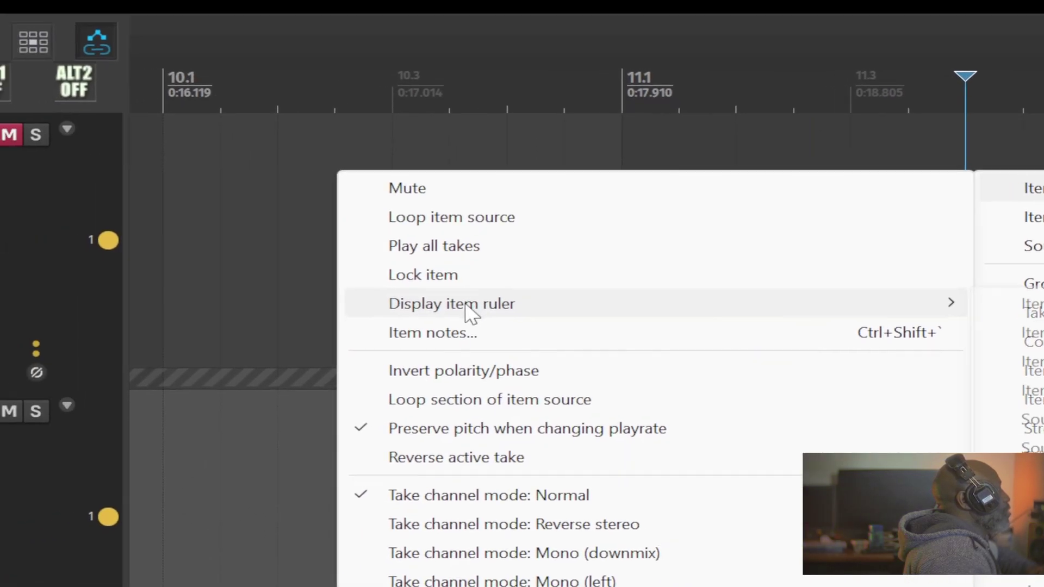
pyautogui.moveTo(468, 313)
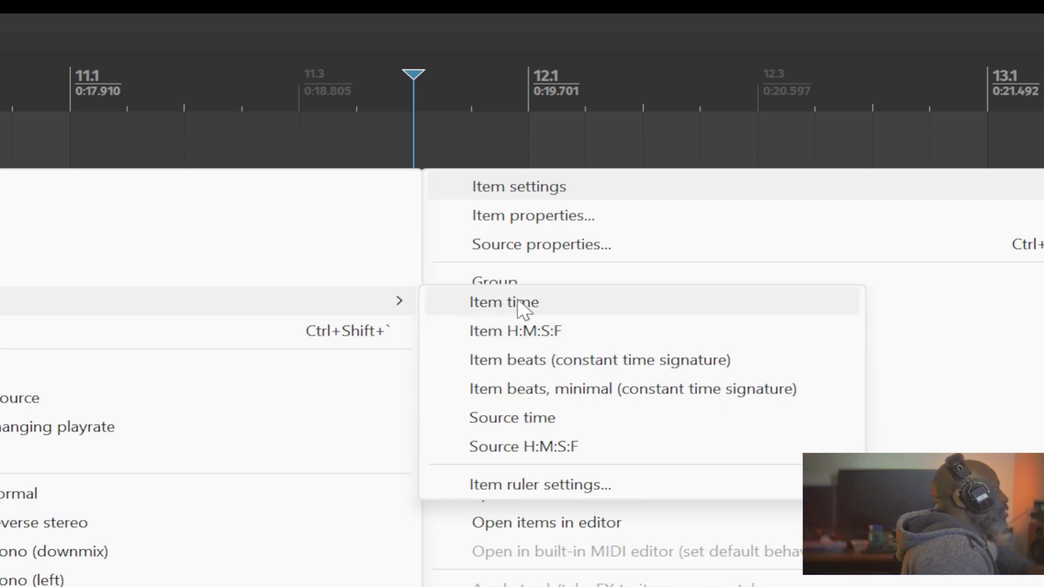
pyautogui.click(533, 304)
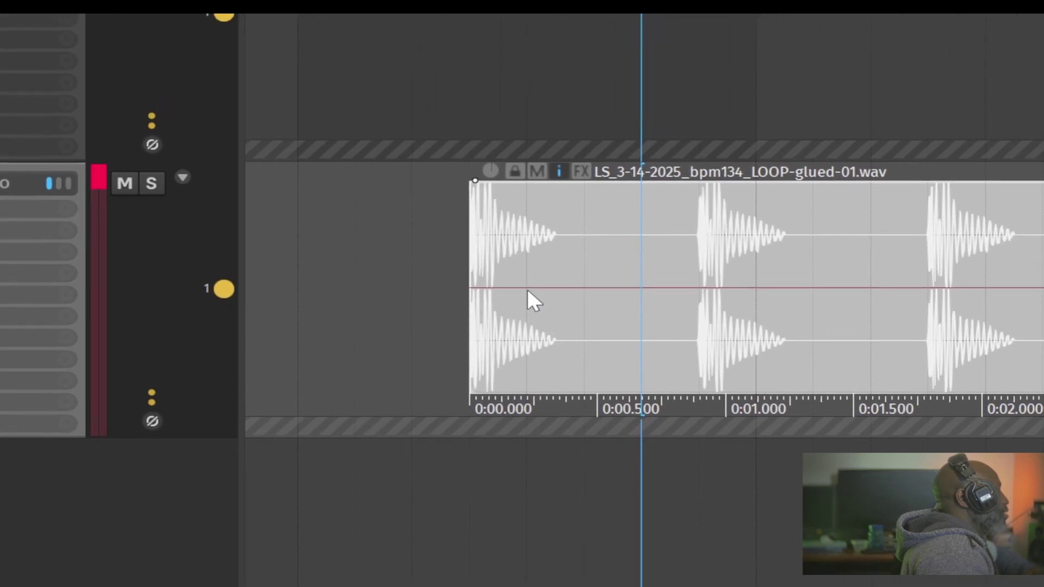
pyautogui.click(471, 188)
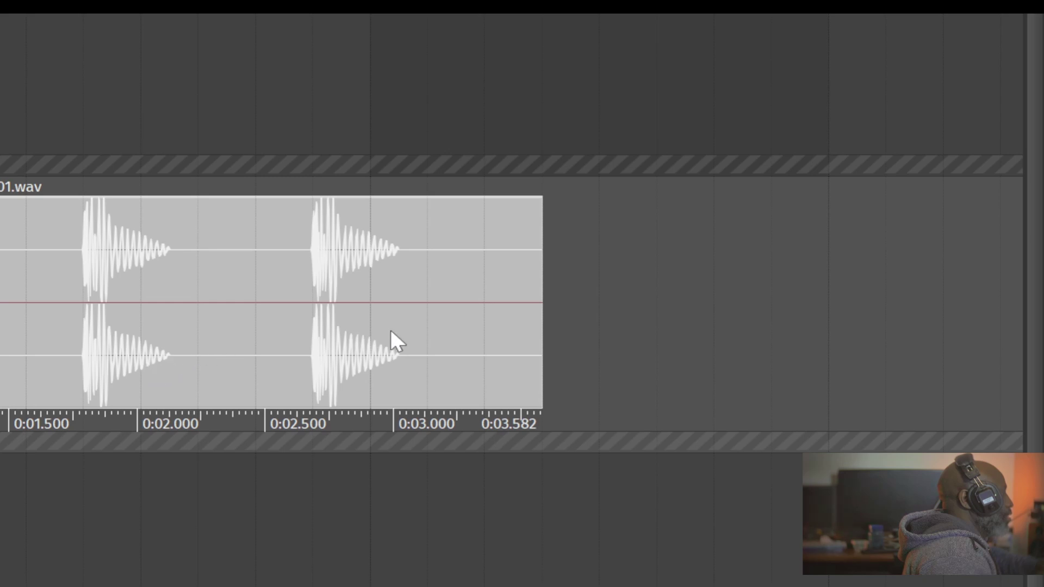
# Switch the ruler on the last kick item copy to Item H:M:S:F.
pyautogui.press('space')
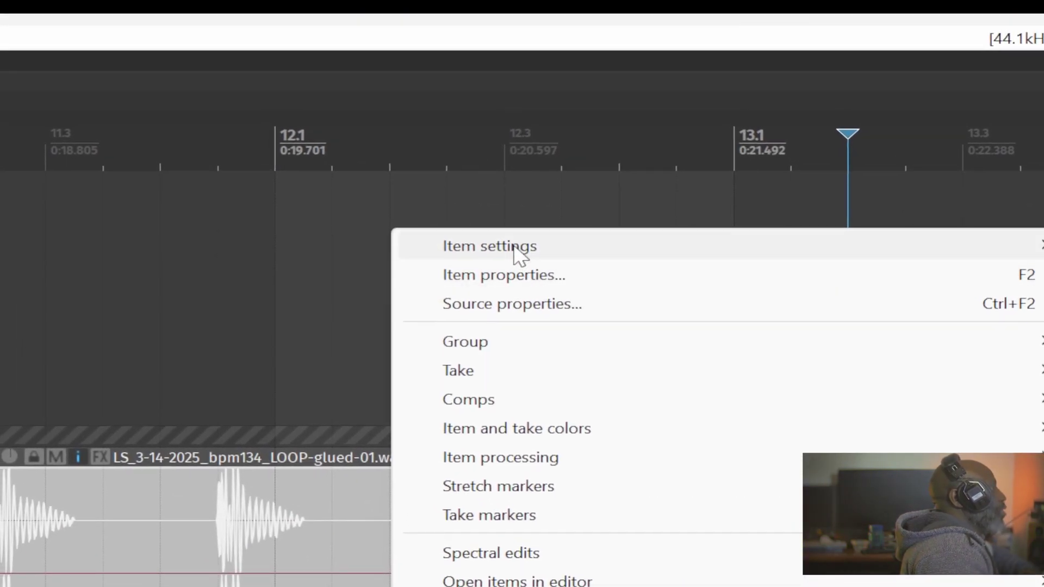
pyautogui.moveTo(517, 251)
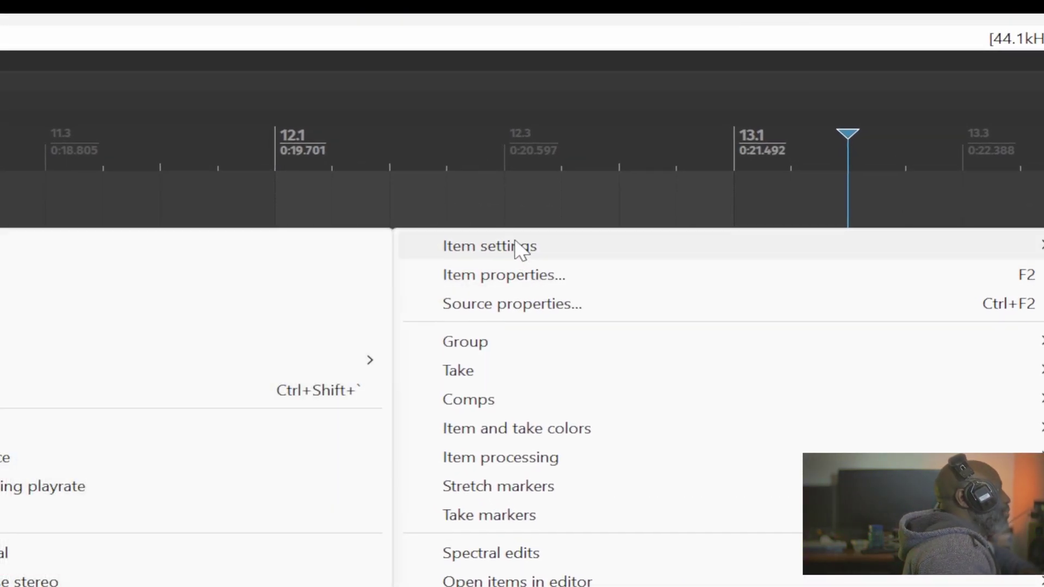
pyautogui.moveTo(187, 367)
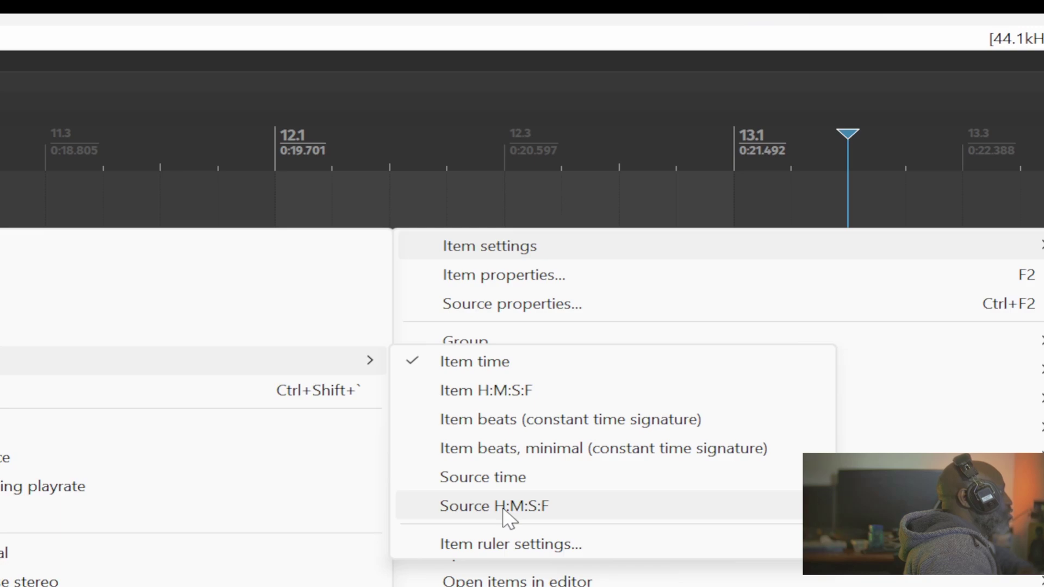
pyautogui.click(507, 391)
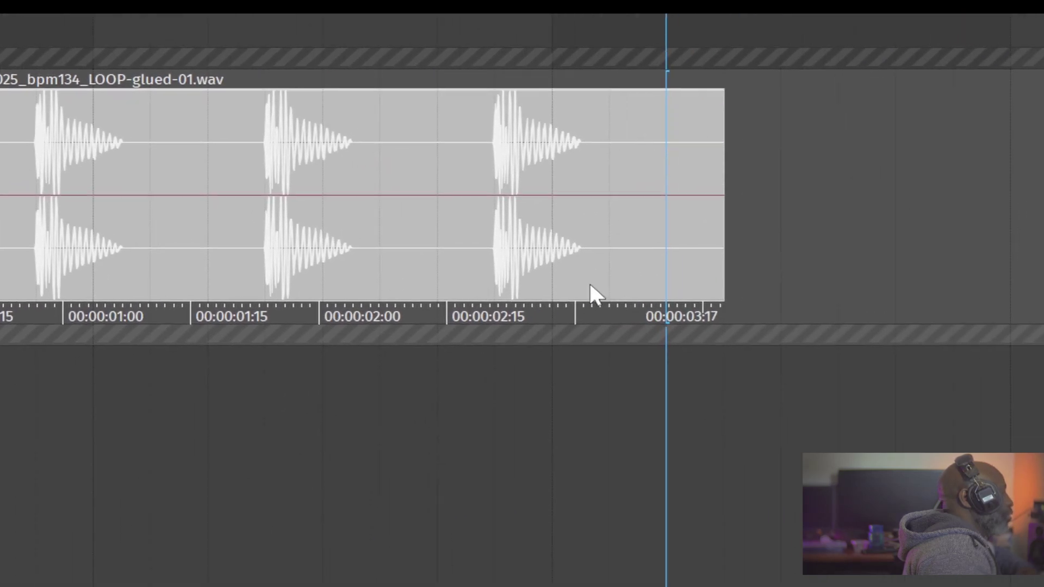
pyautogui.click(610, 208)
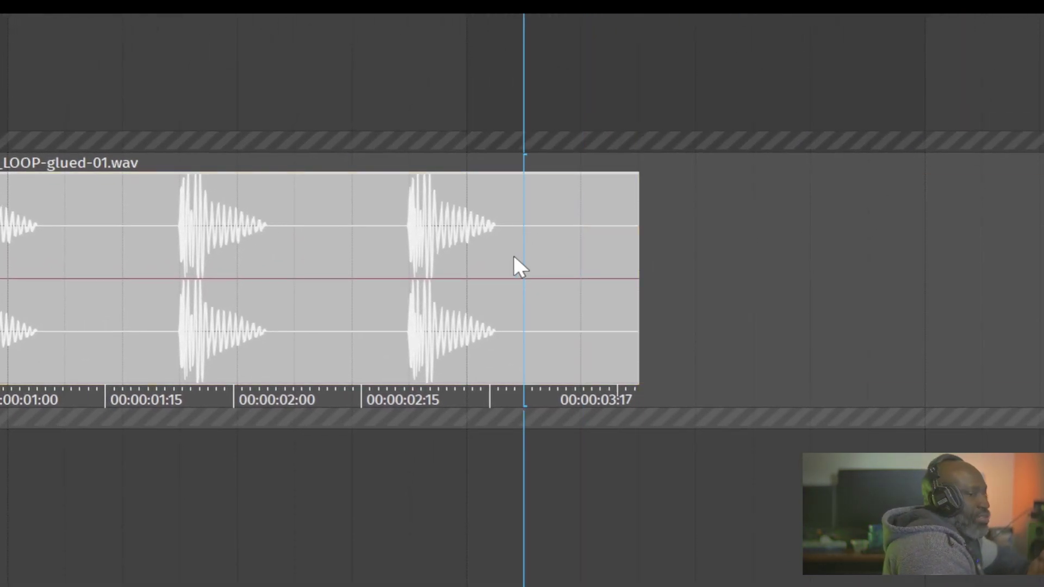